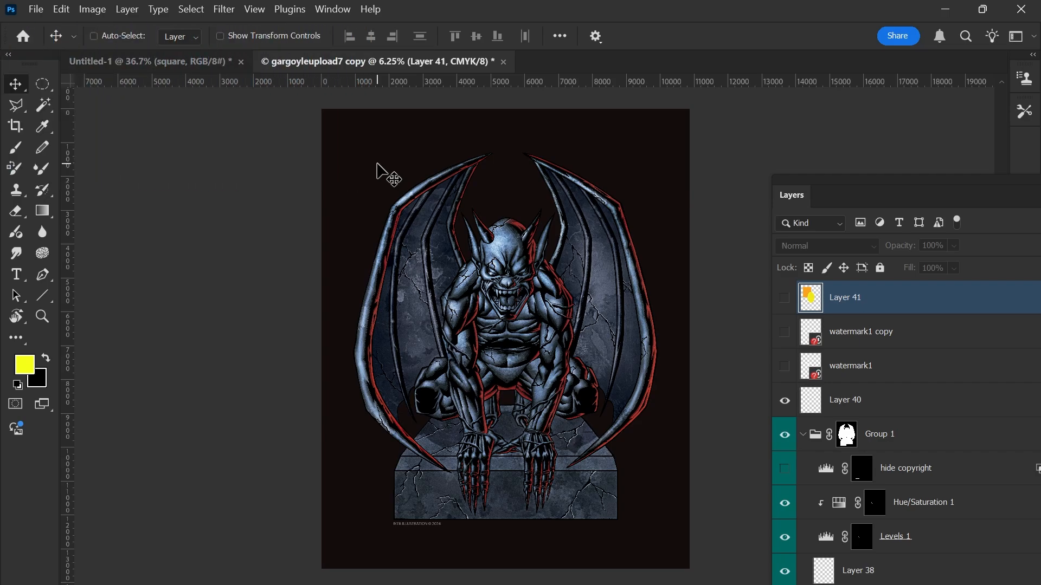
- Open a new window for the gargoyleupload7 copy document
{"action": "left_click", "coordinate": [326, 13]}
{"action": "mouse_move", "coordinate": [380, 22]}
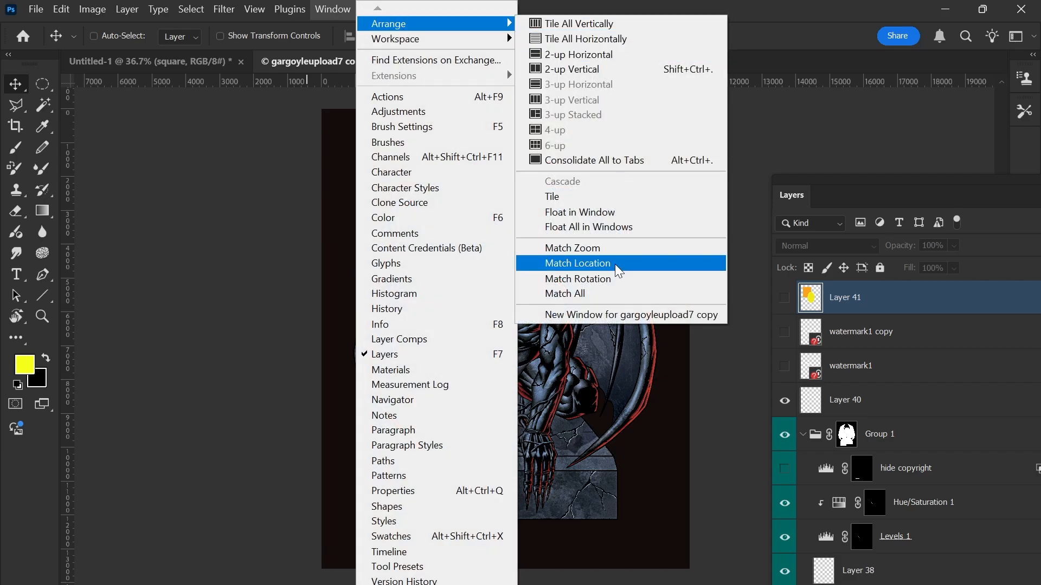
{"action": "left_click", "coordinate": [619, 314]}
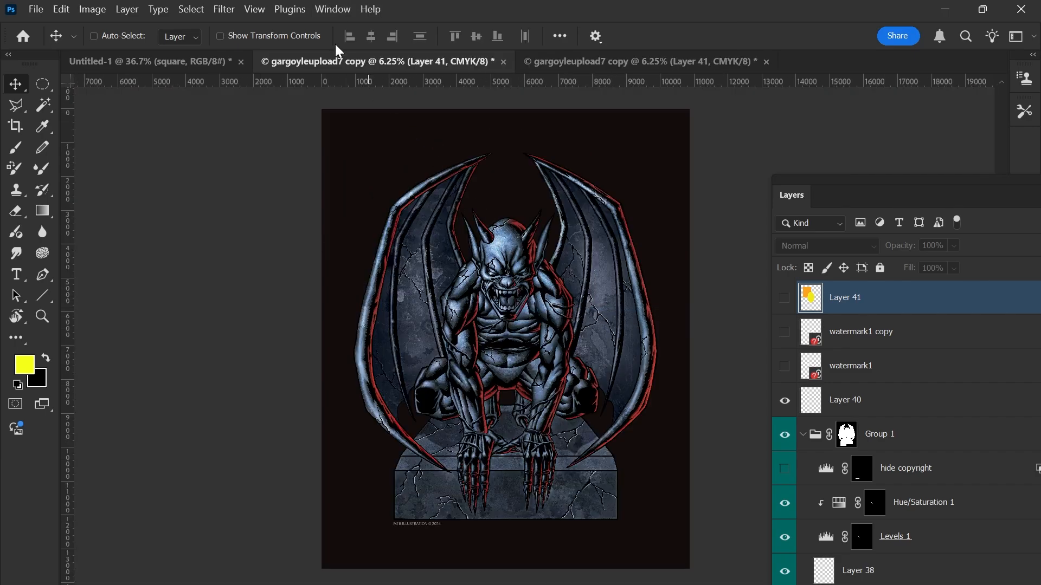
- Arrange the document windows as 2-up Vertical and narrow the first pane to give the second more room
{"action": "left_click", "coordinate": [333, 10]}
{"action": "mouse_move", "coordinate": [415, 24]}
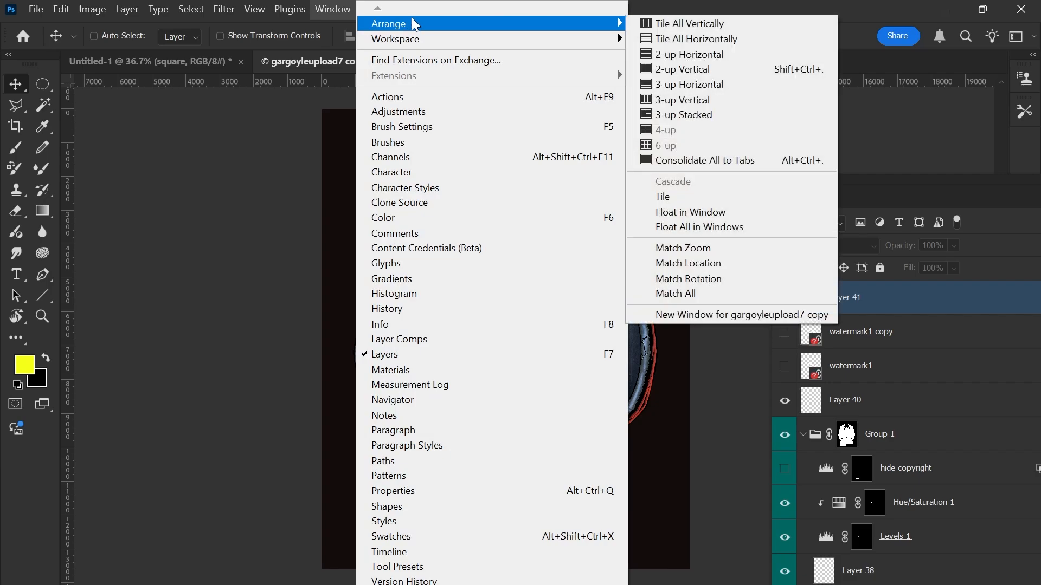
{"action": "left_click", "coordinate": [685, 69]}
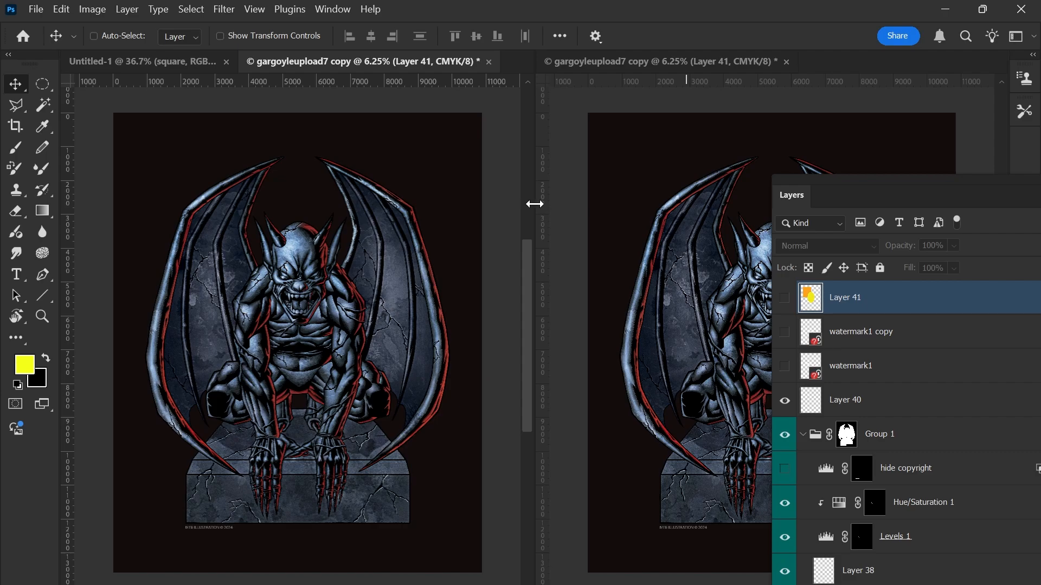
{"action": "left_click_drag", "start_coordinate": [534, 204], "coordinate": [400, 208]}
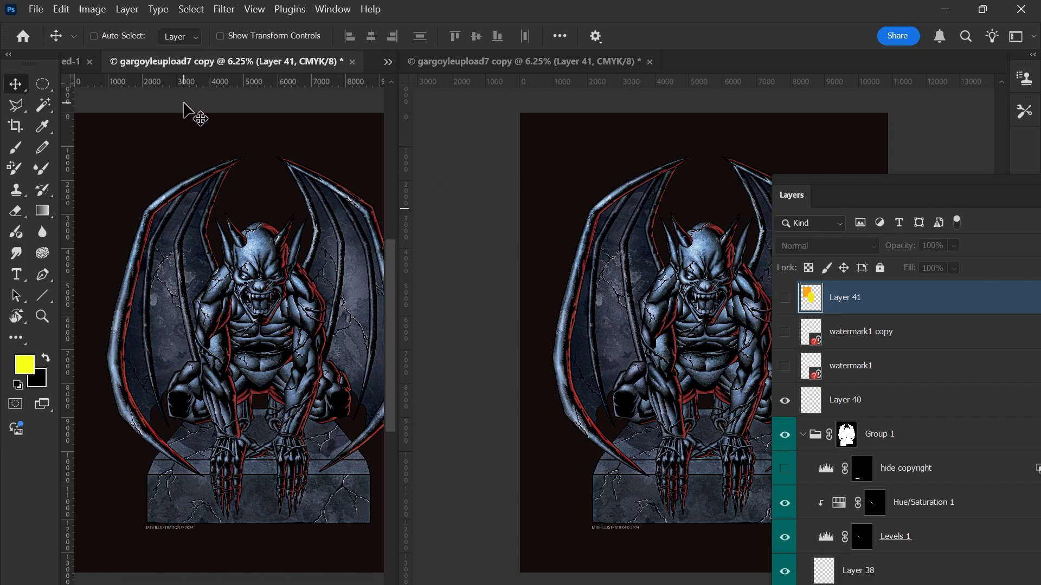
- Create a new layer, fill a rectangular selection over the gargoyle's left-hand wing with the yellow foreground color, and deselect
{"action": "key", "text": "ctrl"}
{"action": "key", "text": "ctrl+shift+alt+n"}
{"action": "key", "text": "m"}
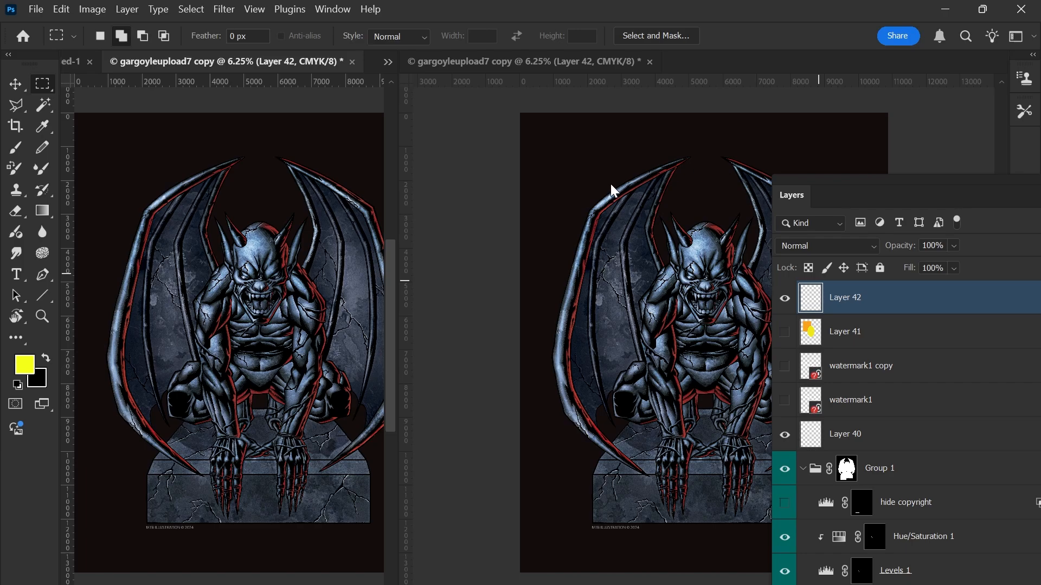
{"action": "left_click", "coordinate": [586, 159]}
{"action": "left_click_drag", "start_coordinate": [552, 146], "coordinate": [681, 321]}
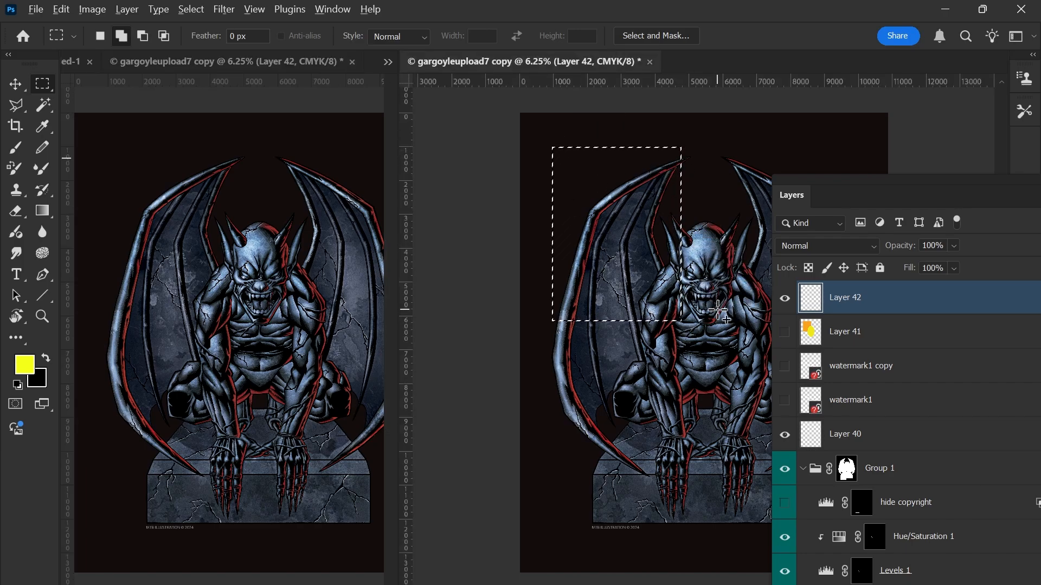
{"action": "key", "text": "alt+BackSpace"}
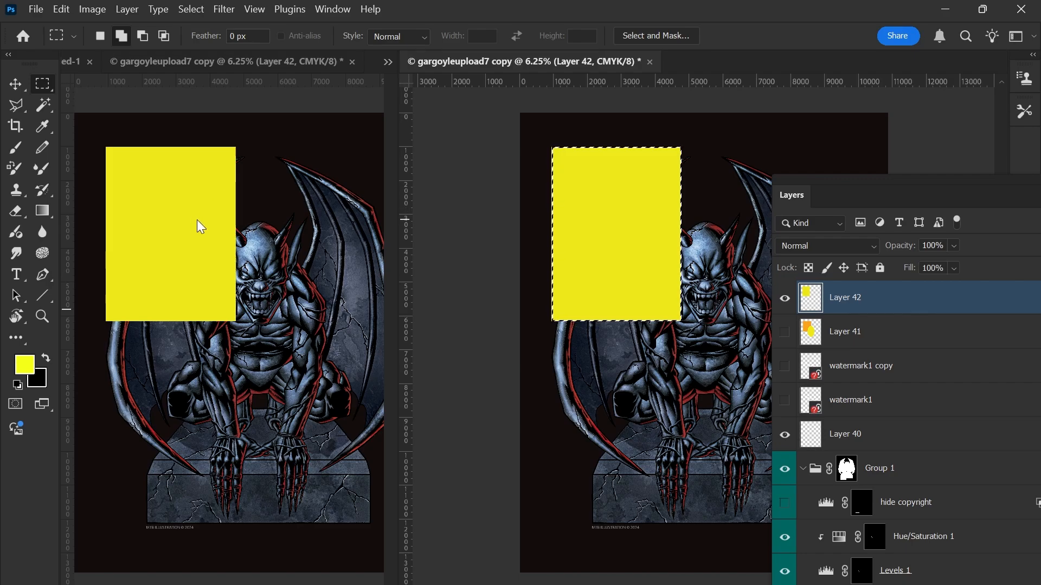
{"action": "key", "text": "ctrl+d"}
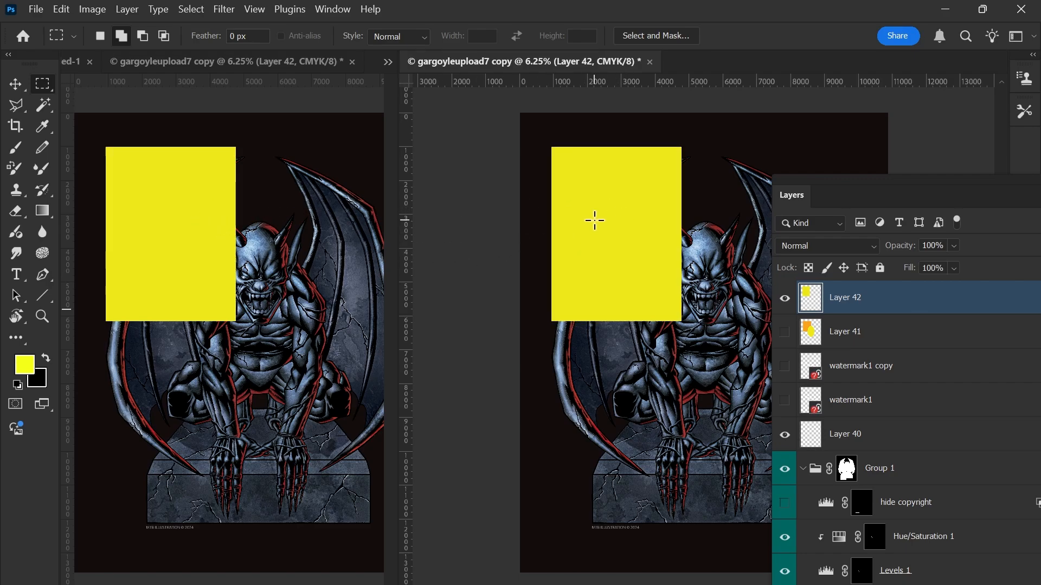
- Shrink the first window's pane further with the full artwork fitting inside it, and hide the yellow rectangle's layer
{"action": "key", "text": "v"}
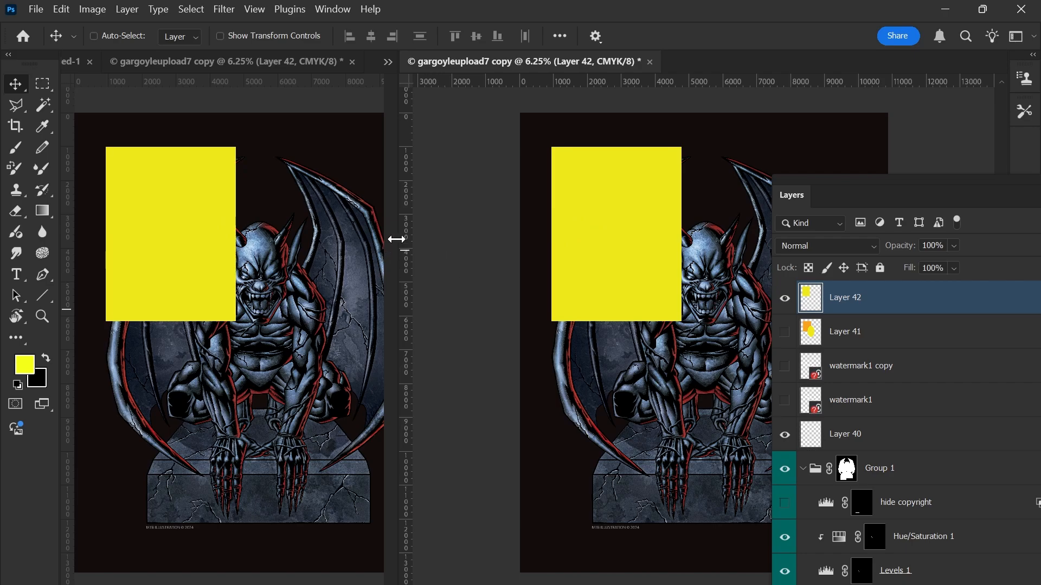
{"action": "left_click_drag", "start_coordinate": [396, 239], "coordinate": [325, 251]}
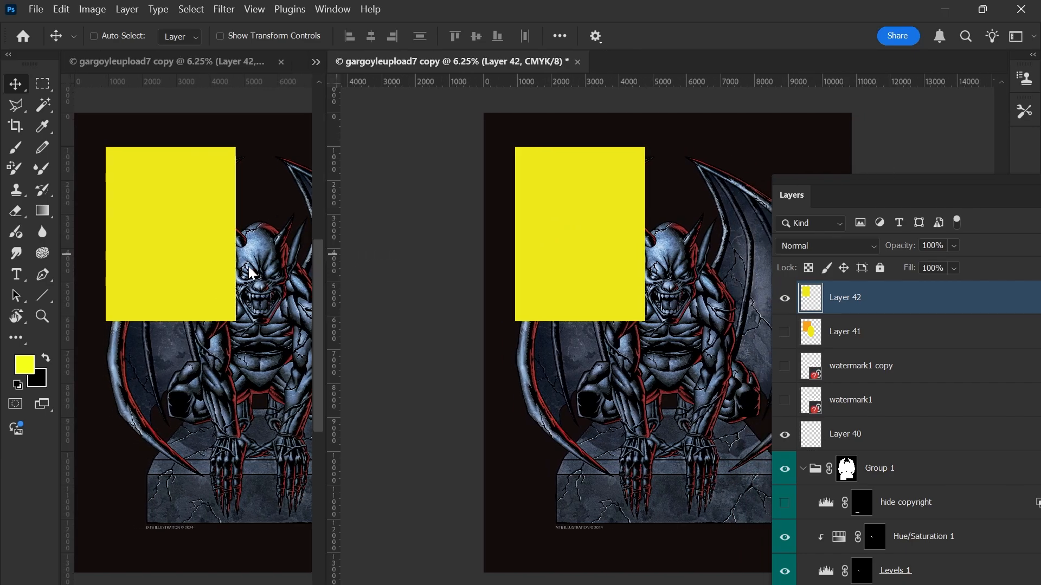
{"action": "scroll", "coordinate": [249, 266], "scroll_direction": "down", "scroll_amount": 5}
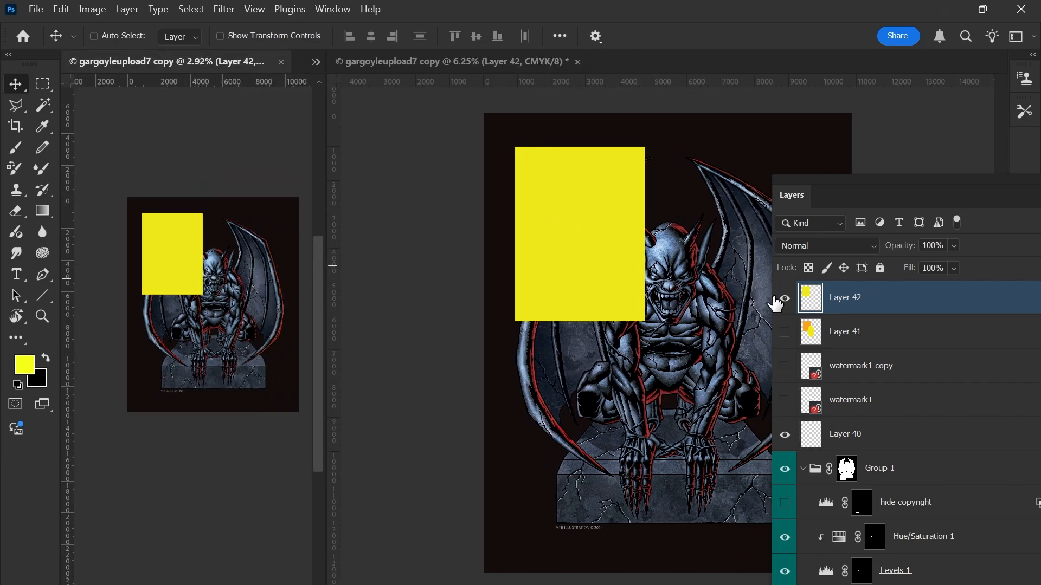
{"action": "left_click", "coordinate": [782, 298]}
- Examine the gargoyle's forehead and cracked brow up close in the wide window against the full-figure overview in the narrow one
{"action": "scroll", "coordinate": [601, 281], "scroll_direction": "up", "scroll_amount": 10}
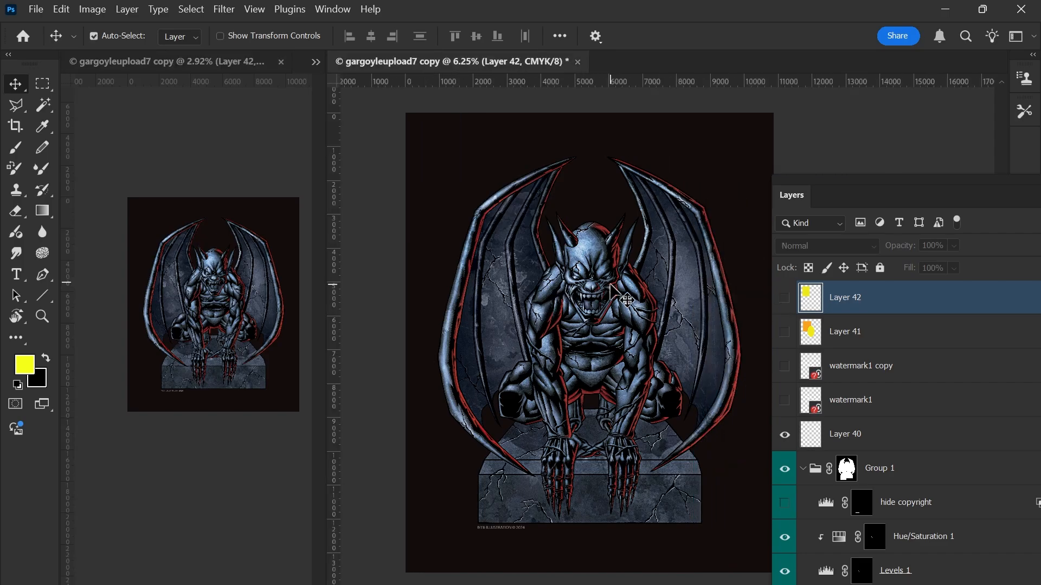
{"action": "scroll", "coordinate": [578, 254], "scroll_direction": "up", "scroll_amount": 5}
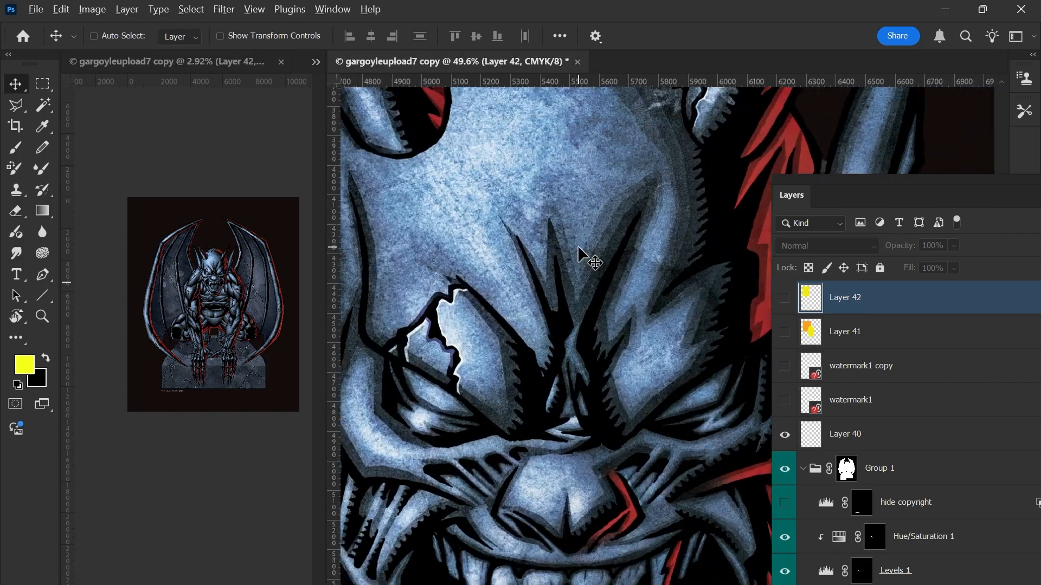
{"action": "scroll", "coordinate": [527, 233], "scroll_direction": "down", "scroll_amount": 3}
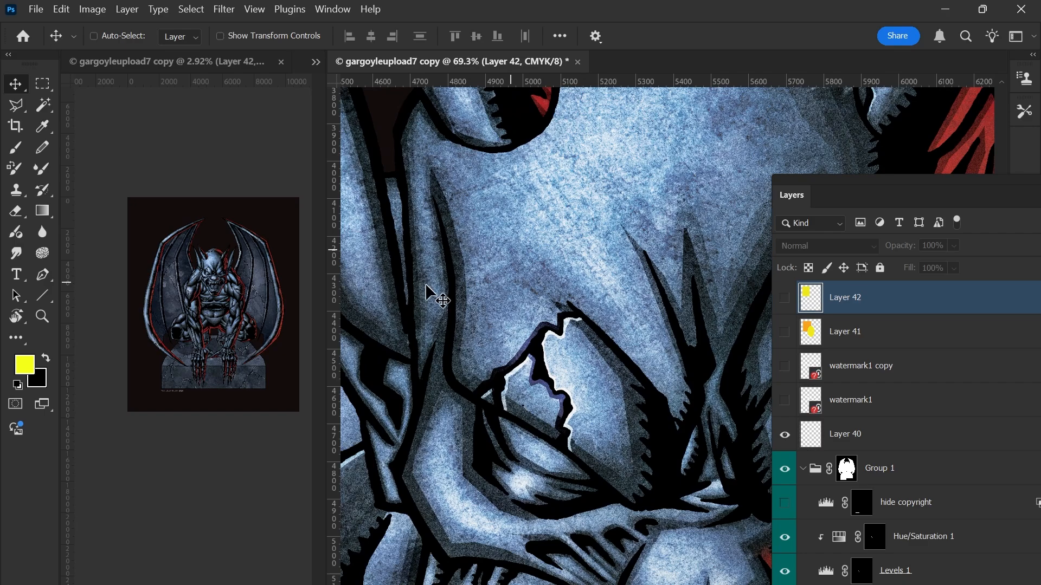
{"action": "scroll", "coordinate": [214, 328], "scroll_direction": "up", "scroll_amount": 4}
{"action": "scroll", "coordinate": [213, 326], "scroll_direction": "right", "scroll_amount": 1}
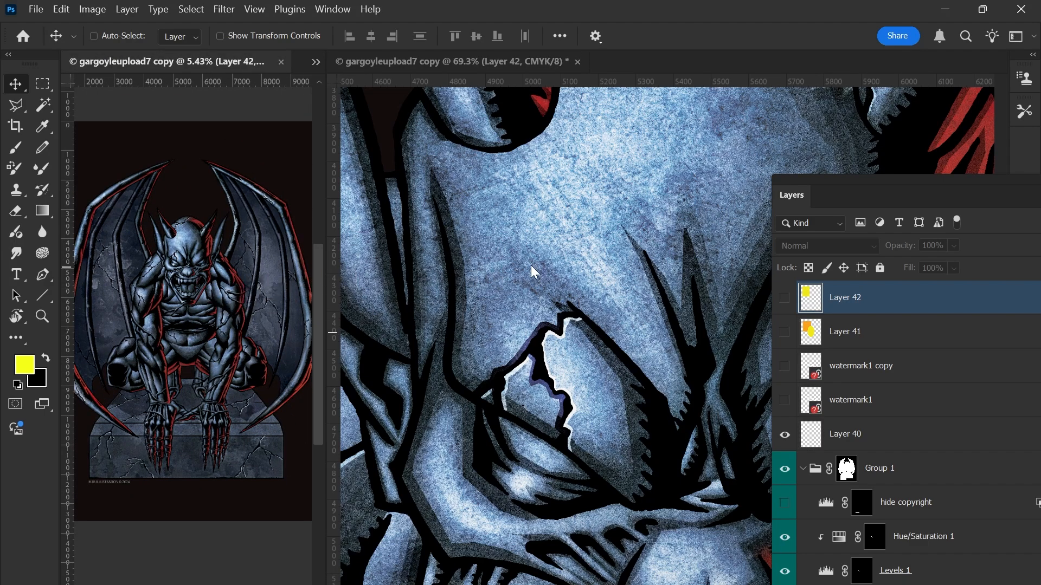
{"action": "scroll", "coordinate": [532, 265], "scroll_direction": "up", "scroll_amount": 2}
{"action": "scroll", "coordinate": [534, 265], "scroll_direction": "up", "scroll_amount": 1}
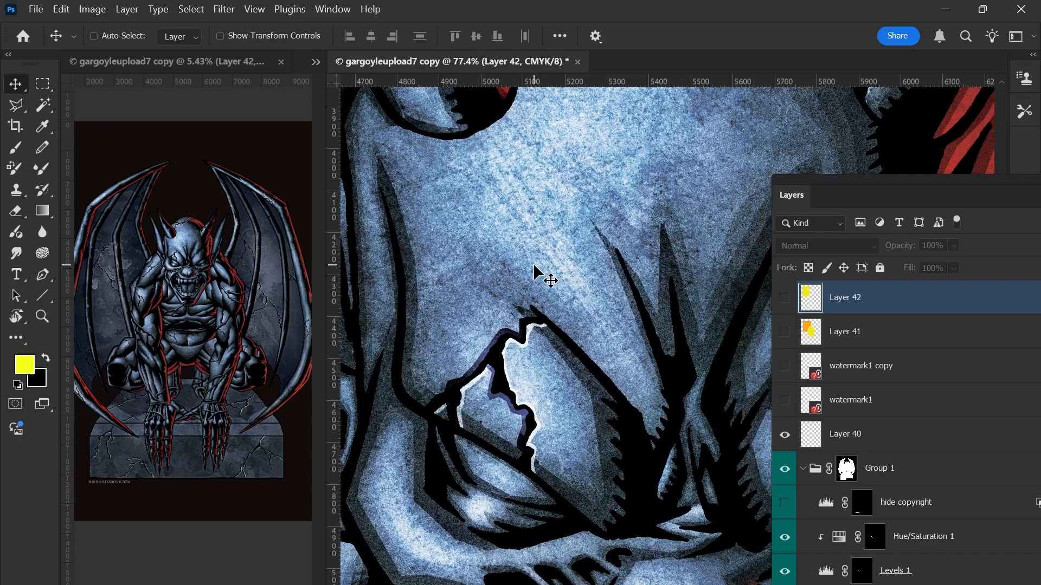
{"action": "scroll", "coordinate": [533, 265], "scroll_direction": "up", "scroll_amount": 1}
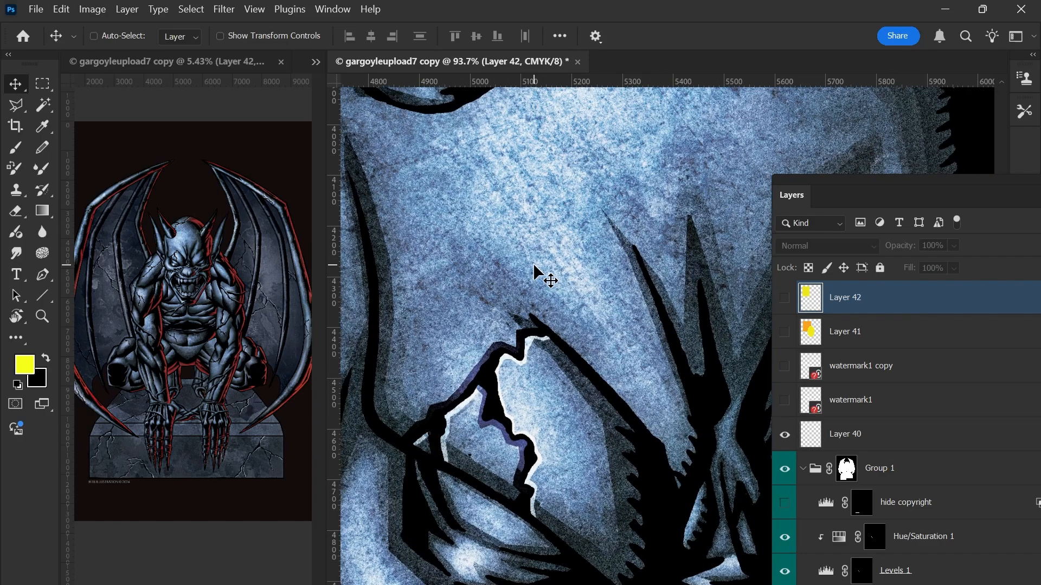
{"action": "scroll", "coordinate": [227, 270], "scroll_direction": "down", "scroll_amount": 1}
{"action": "scroll", "coordinate": [227, 270], "scroll_direction": "up", "scroll_amount": 2}
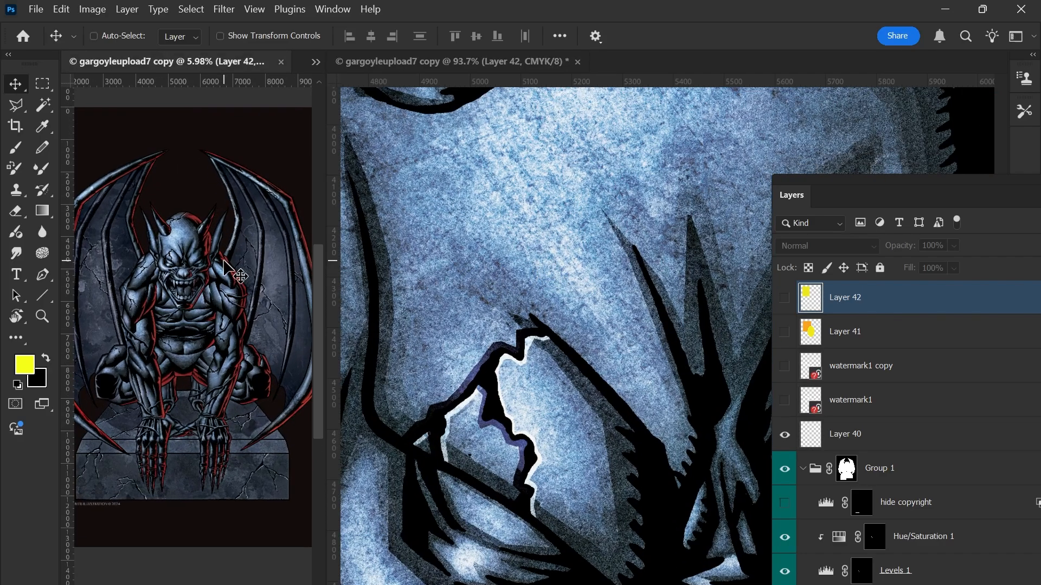
{"action": "scroll", "coordinate": [226, 269], "scroll_direction": "up", "scroll_amount": 3}
{"action": "scroll", "coordinate": [227, 269], "scroll_direction": "down", "scroll_amount": 2}
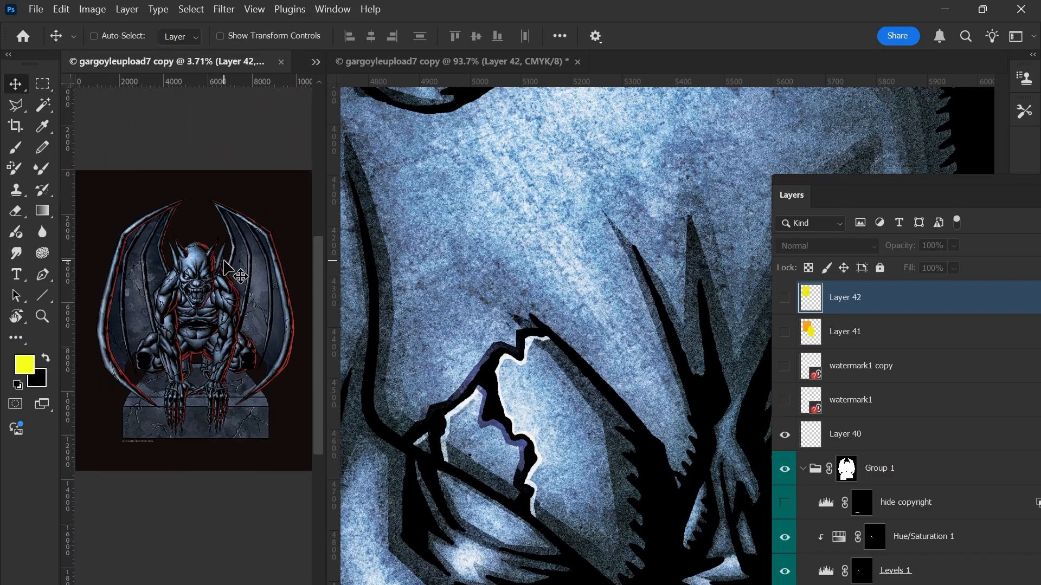
{"action": "scroll", "coordinate": [227, 269], "scroll_direction": "up", "scroll_amount": 1}
{"action": "scroll", "coordinate": [227, 270], "scroll_direction": "down", "scroll_amount": 1}
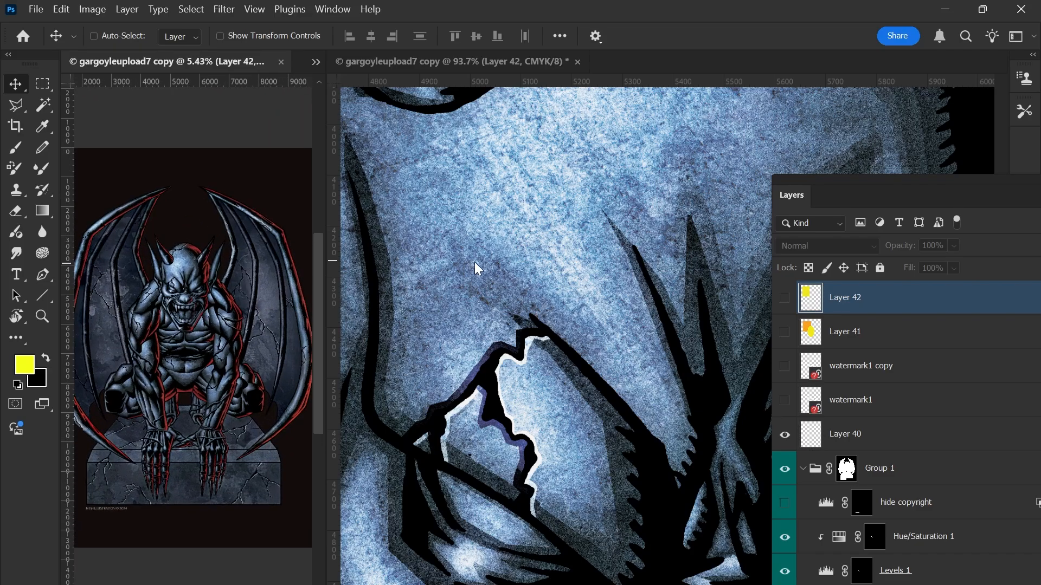
- Examine the gargoyle's whole face, horns and cracked shoulder in the wide window while the overview stays in view
{"action": "left_click", "coordinate": [509, 256]}
{"action": "scroll", "coordinate": [513, 252], "scroll_direction": "down", "scroll_amount": 1}
{"action": "scroll", "coordinate": [512, 252], "scroll_direction": "down", "scroll_amount": 5}
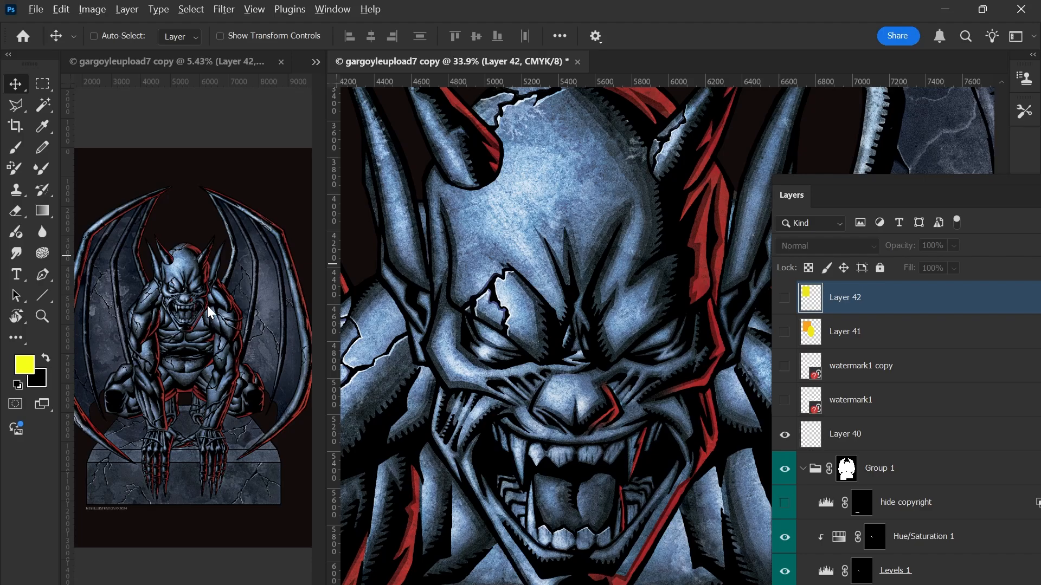
{"action": "key", "text": "ctrl+minus"}
{"action": "key", "text": "ctrl+minus"}
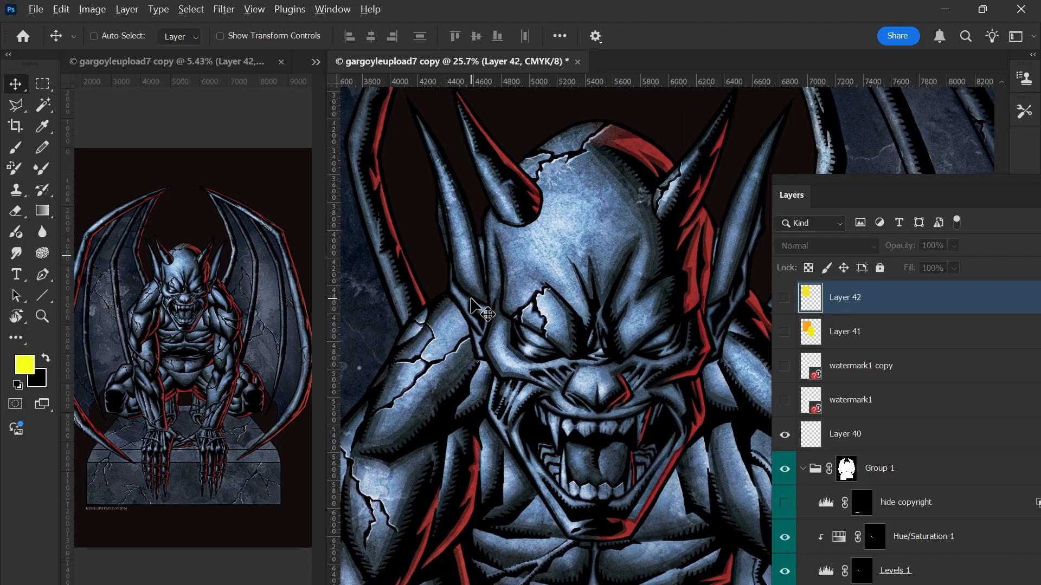
{"action": "scroll", "coordinate": [476, 304], "scroll_direction": "down", "scroll_amount": 3}
{"action": "scroll", "coordinate": [477, 306], "scroll_direction": "up", "scroll_amount": 5}
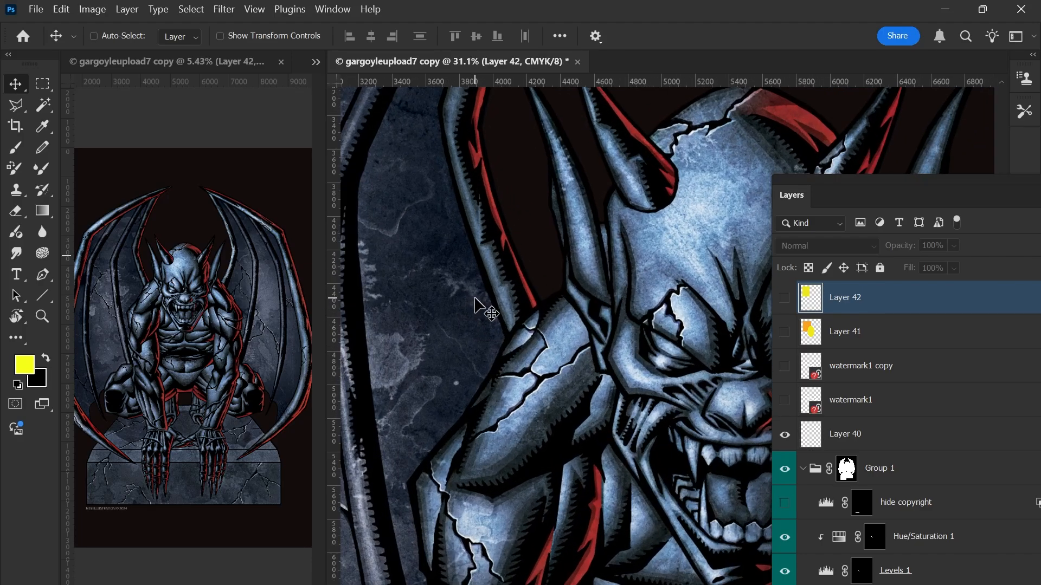
{"action": "scroll", "coordinate": [499, 302], "scroll_direction": "right", "scroll_amount": 5}
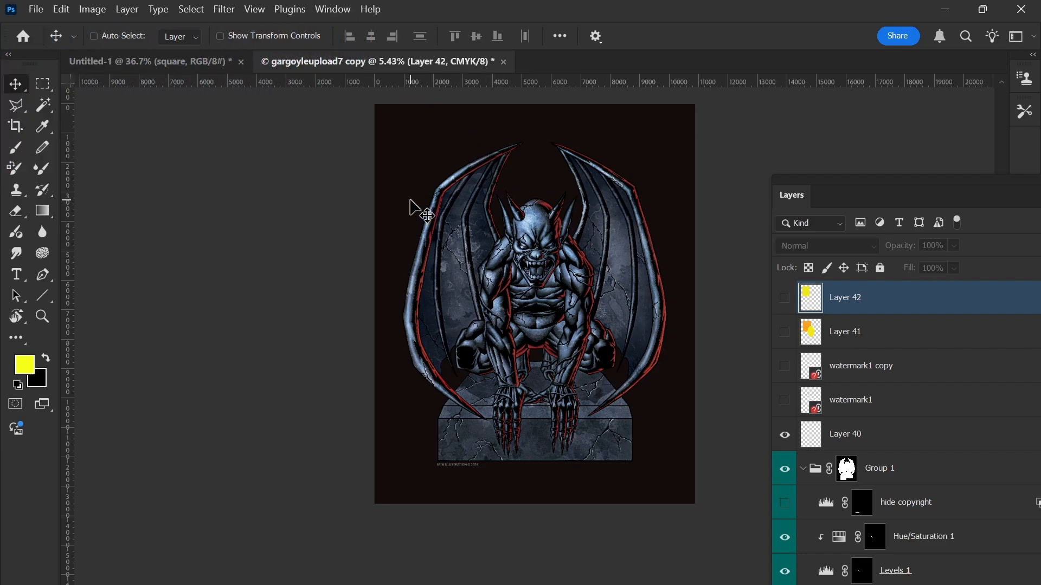
{"action": "left_click", "coordinate": [328, 7]}
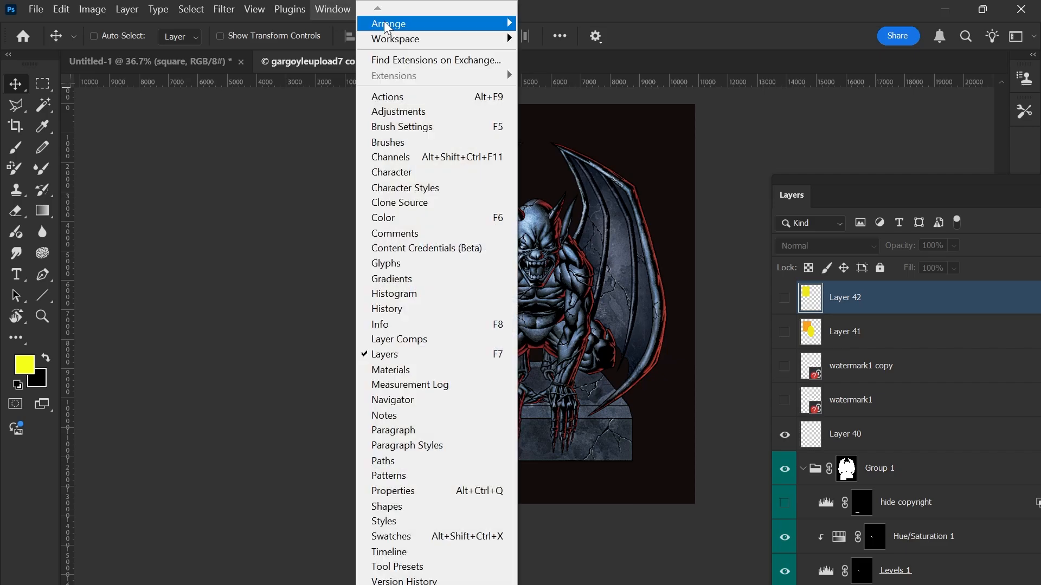
{"action": "mouse_move", "coordinate": [384, 22]}
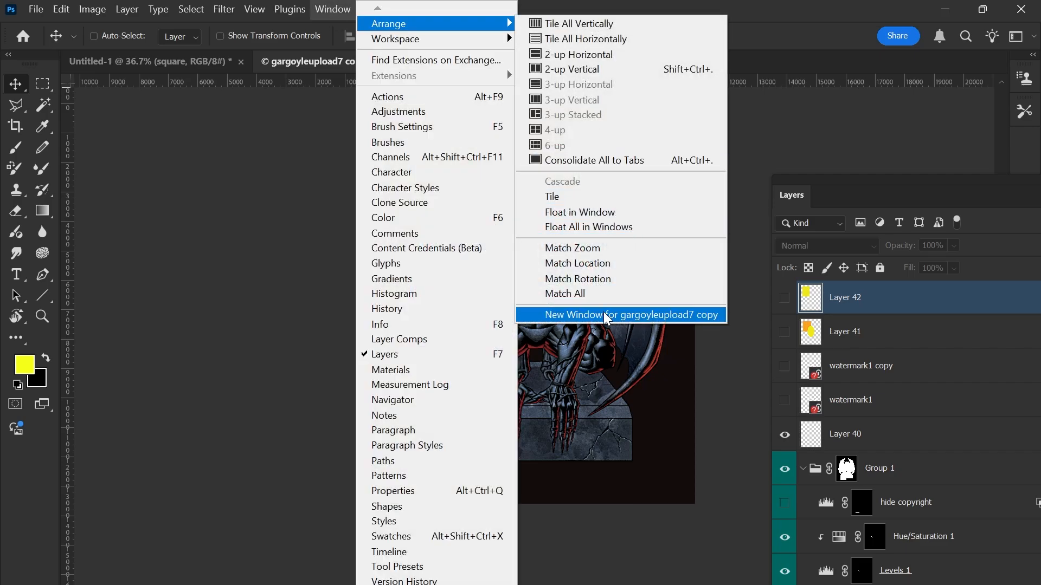
{"action": "left_click", "coordinate": [281, 217]}
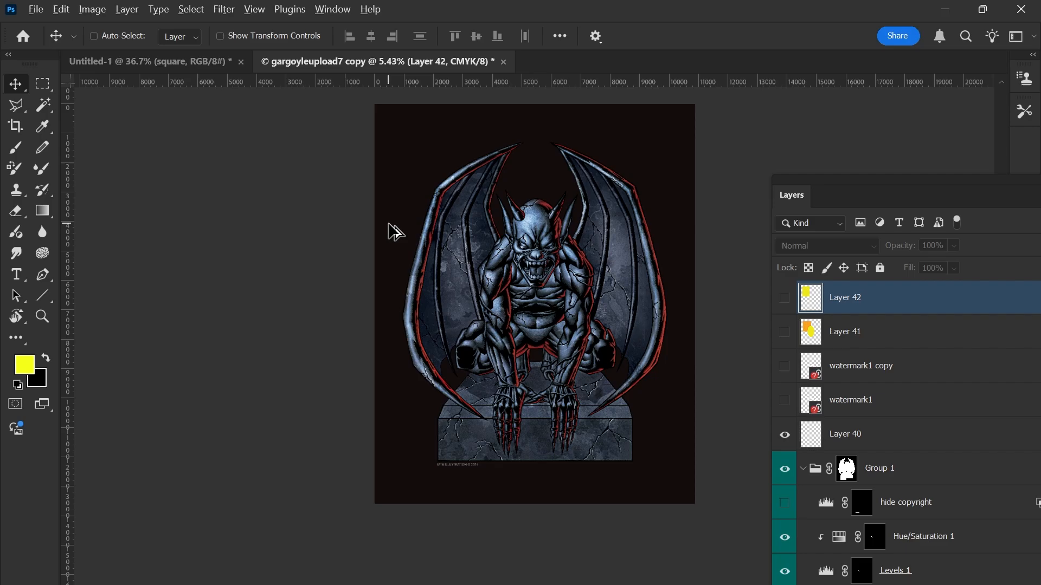
- Open a second window for the gargoyleupload7 copy document
{"action": "key", "text": "alt+w"}
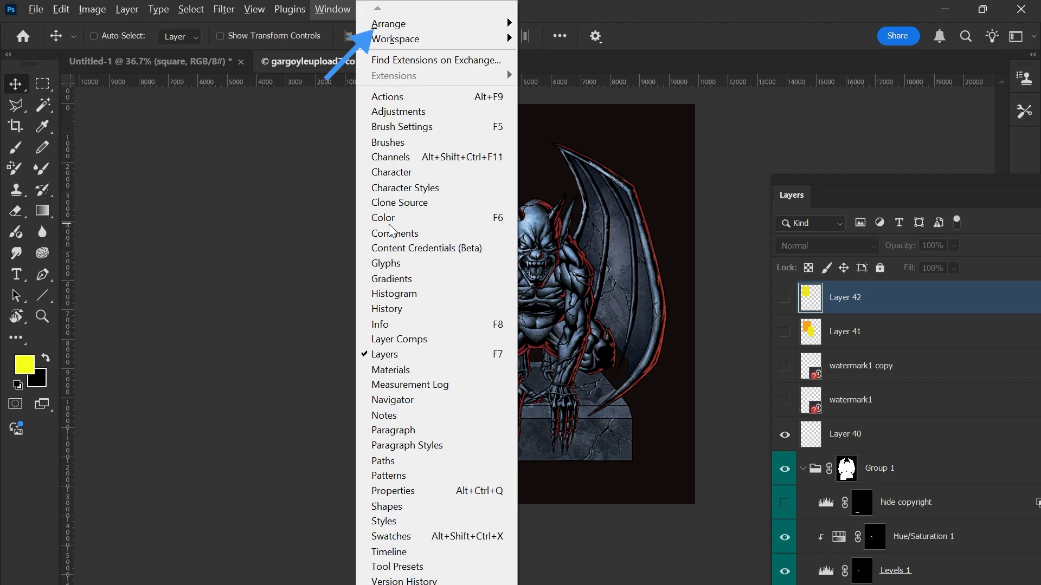
{"action": "key", "text": "a"}
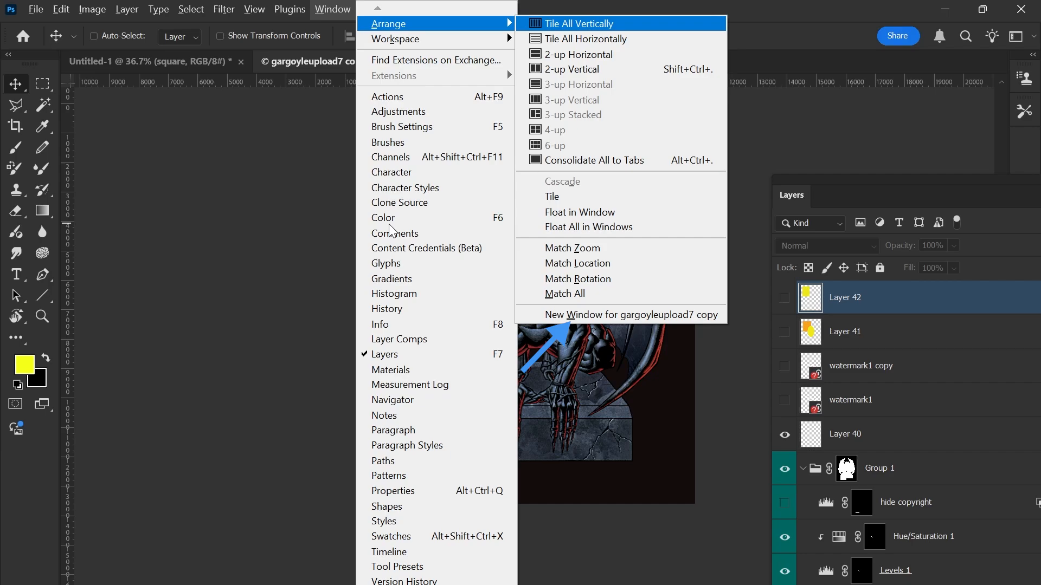
{"action": "key", "text": "w"}
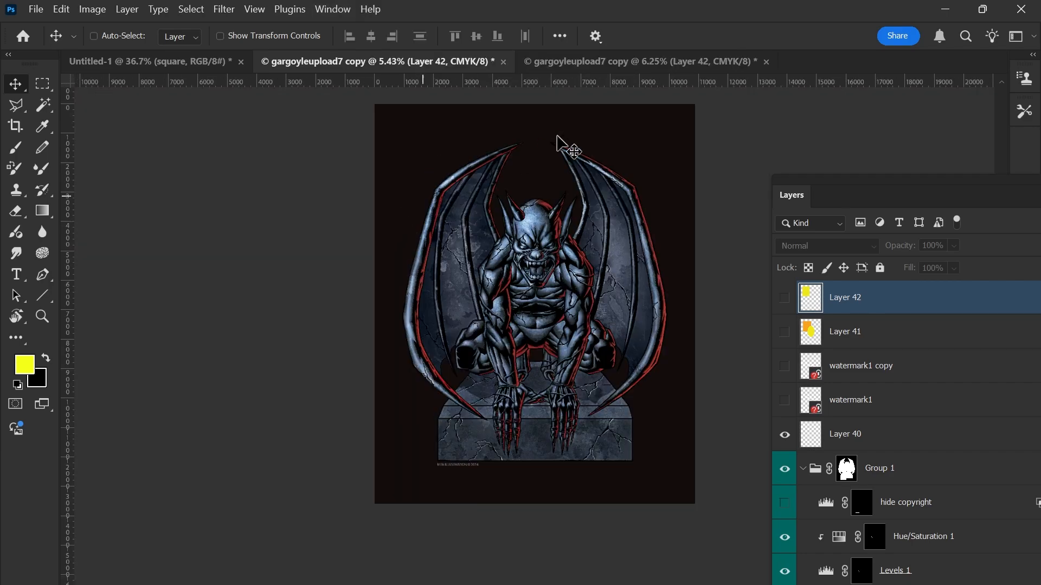
- Compare the two gargoyle document windows by switching between them, and close the duplicate window
{"action": "left_click", "coordinate": [626, 60]}
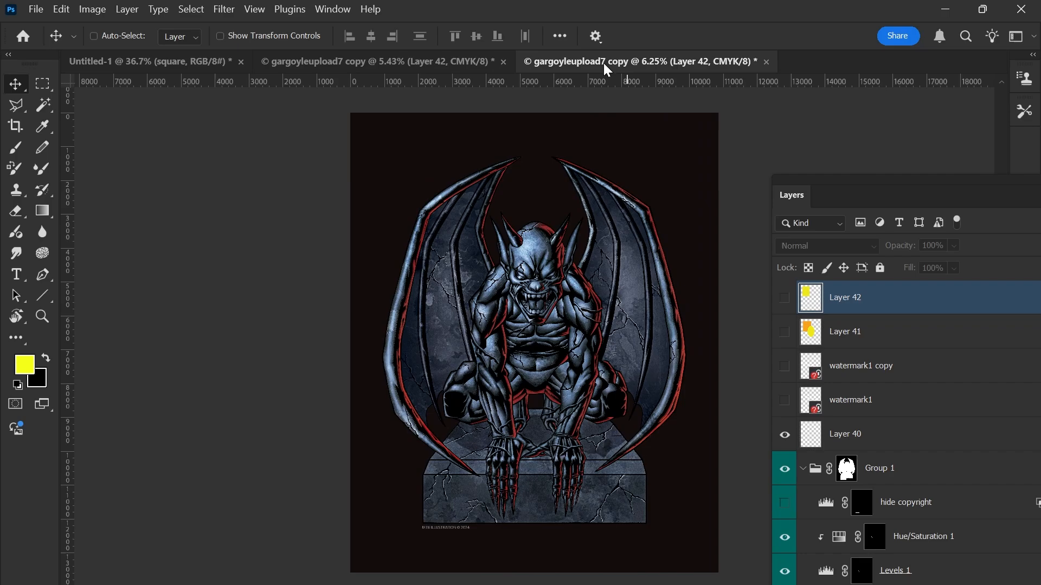
{"action": "left_click", "coordinate": [415, 68]}
{"action": "left_click", "coordinate": [766, 61]}
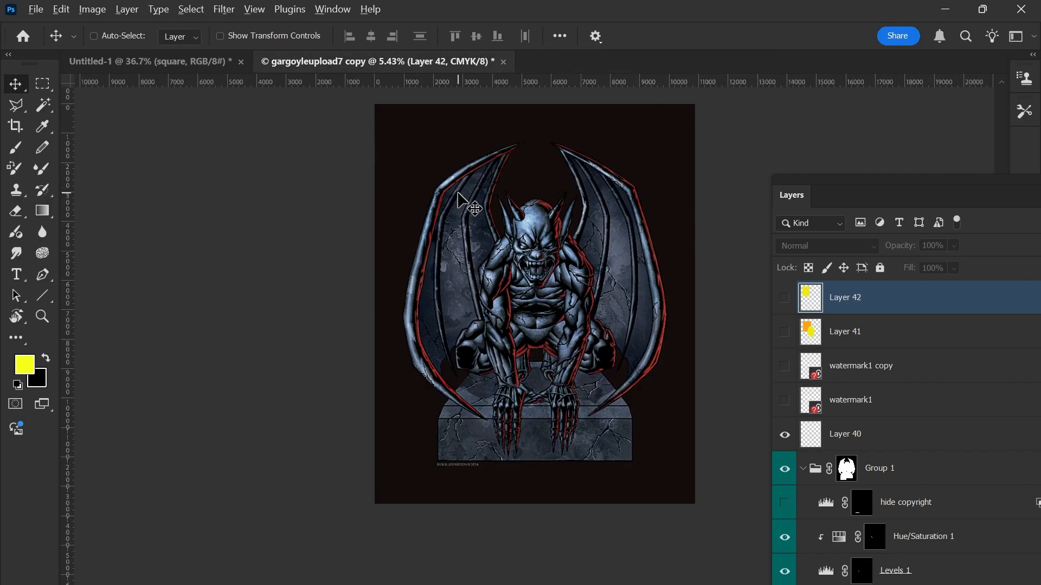
- Open another duplicate window of the gargoyle artwork and close it again
{"action": "key", "text": "F2"}
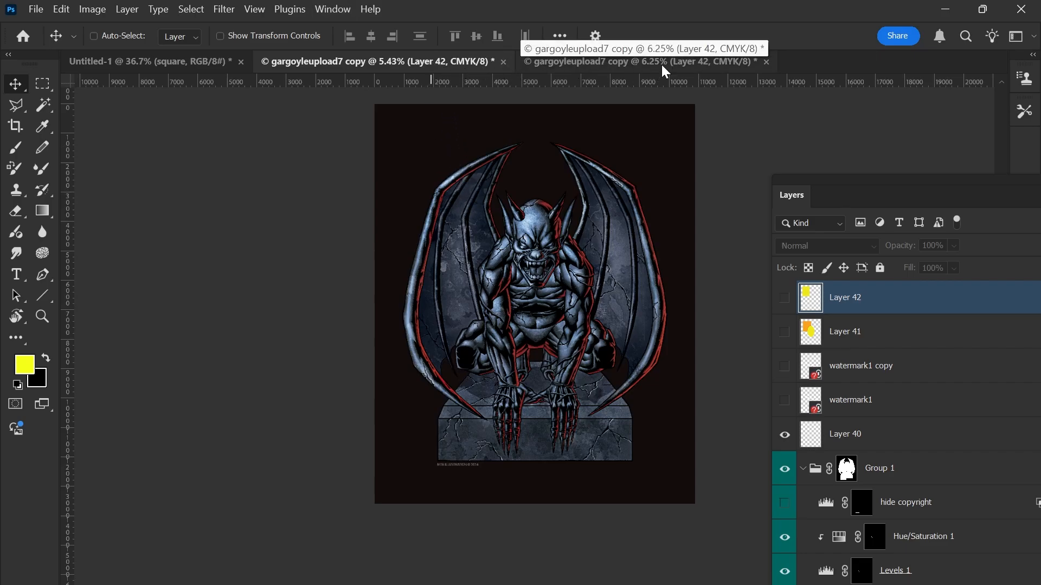
{"action": "left_click", "coordinate": [766, 61]}
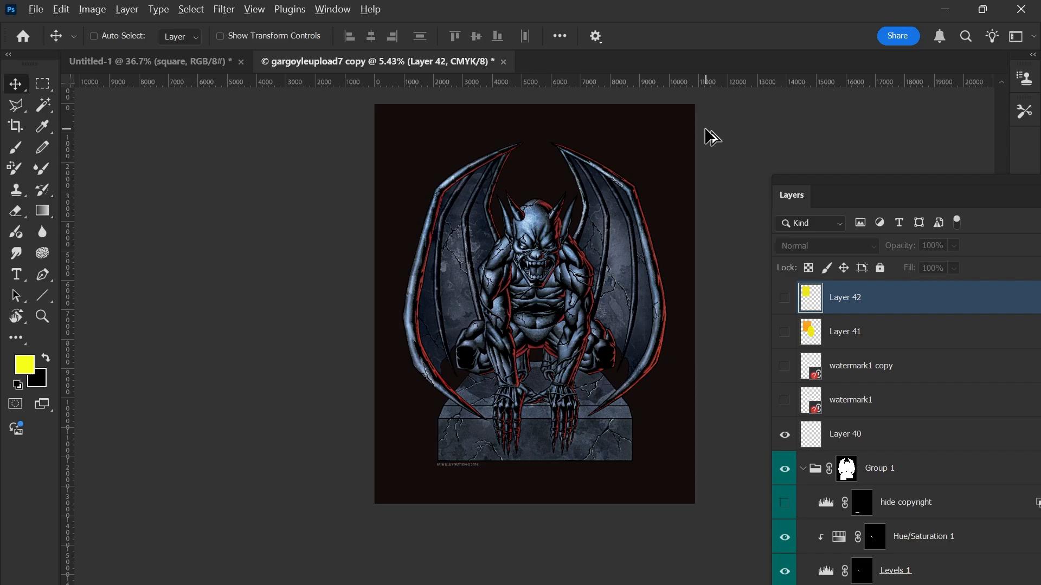
- Open a new window for gargoyleupload7 copy, bring it to the front, and close it
{"action": "key", "text": "alt+w"}
{"action": "key", "text": "a"}
{"action": "key", "text": "w"}
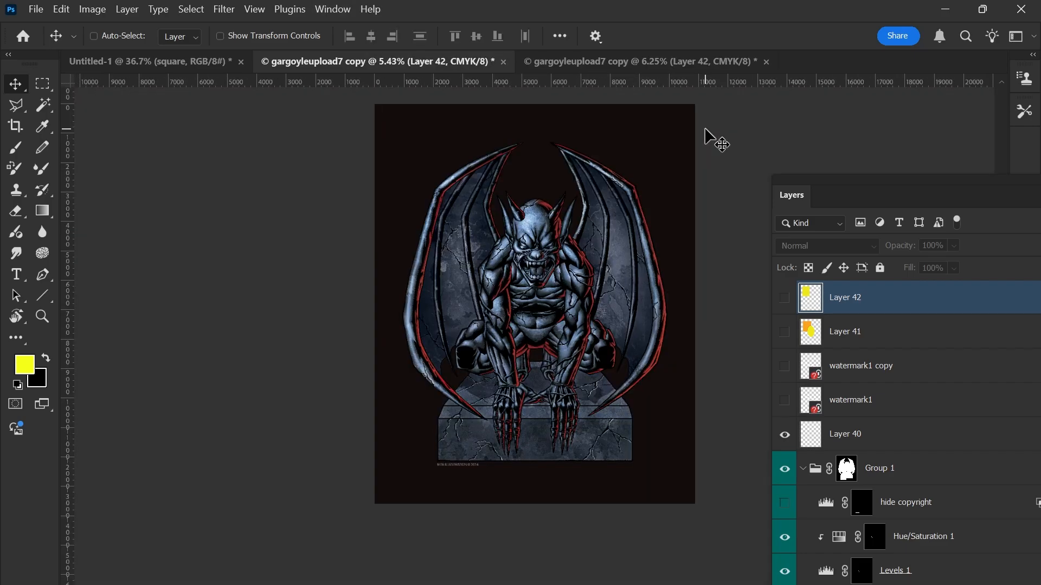
{"action": "left_click", "coordinate": [596, 63]}
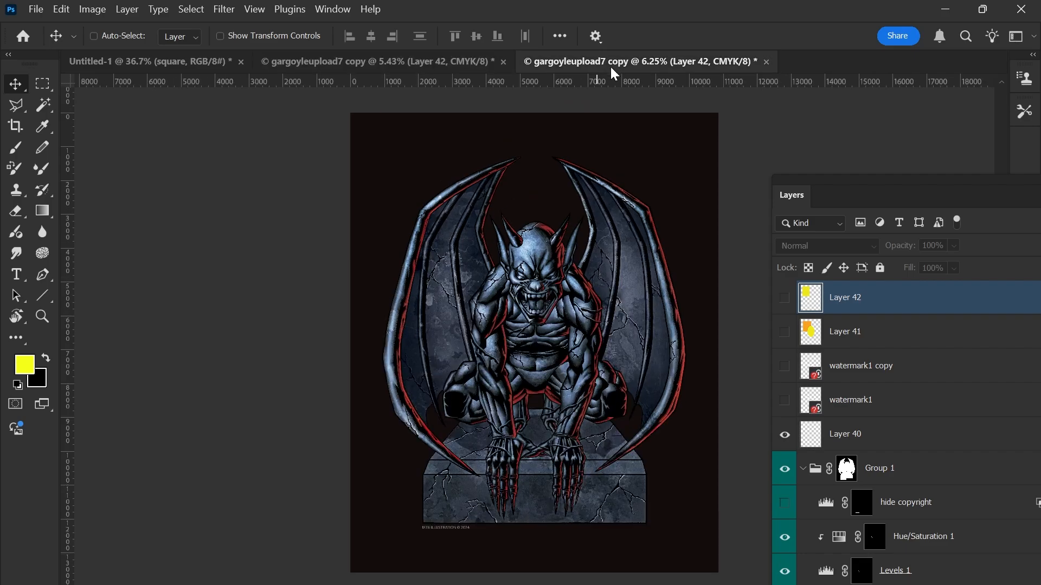
{"action": "key", "text": "ctrl+w"}
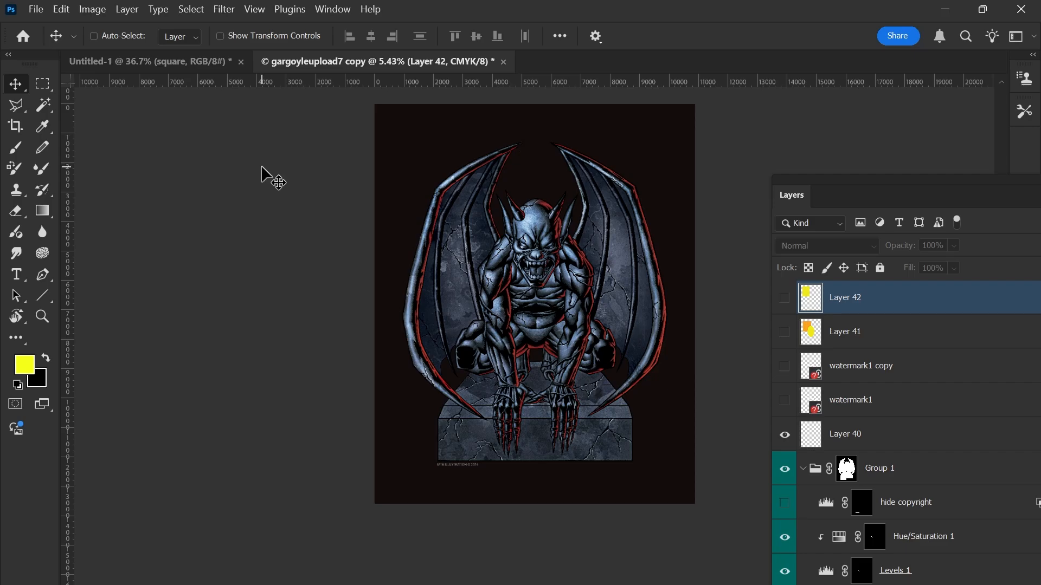
- Flip the gargoyle canvas view horizontally and flip it back
{"action": "left_click", "coordinate": [254, 9]}
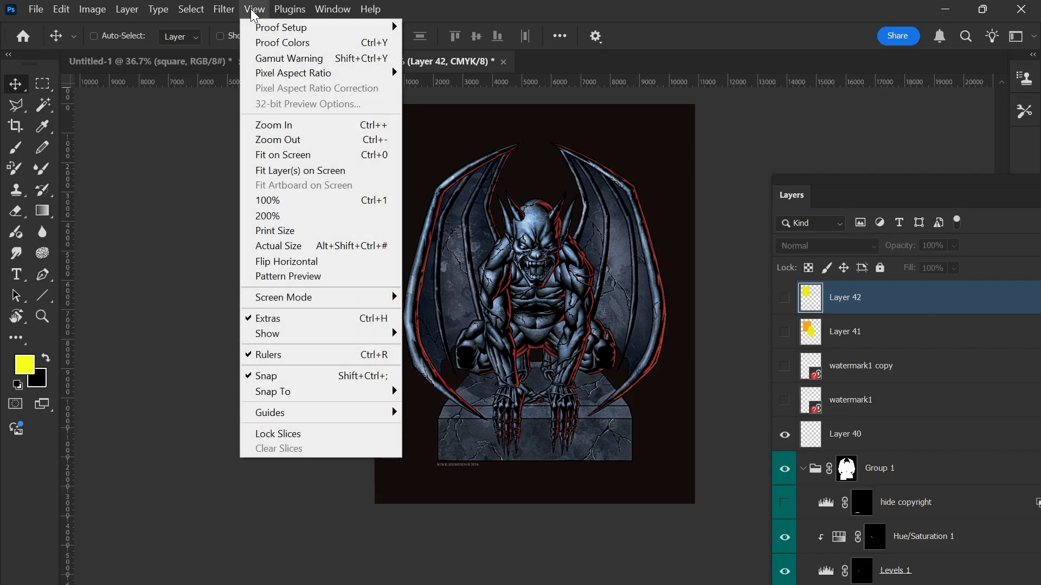
{"action": "left_click", "coordinate": [284, 262]}
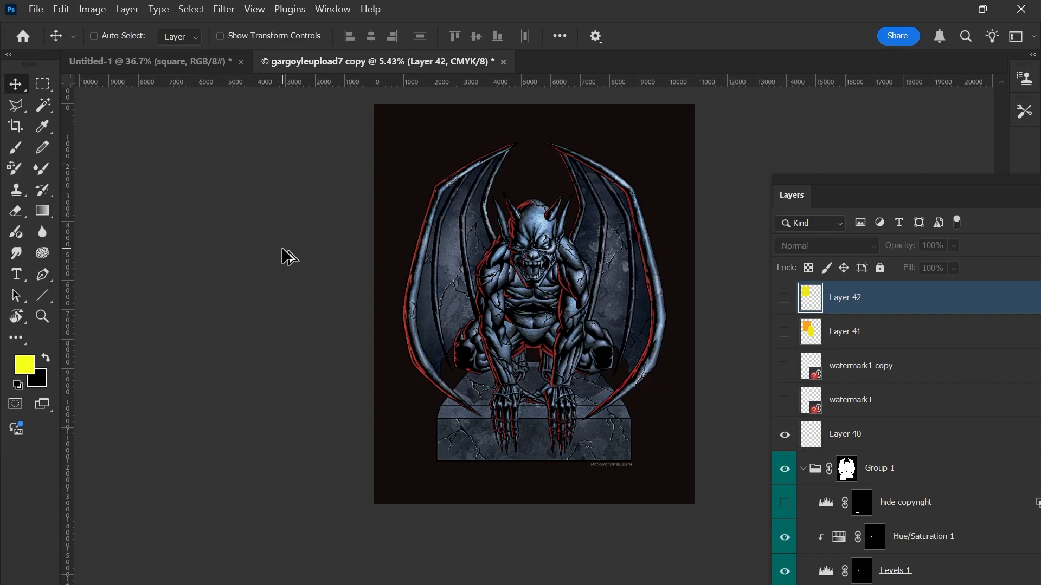
{"action": "left_click", "coordinate": [253, 10]}
{"action": "left_click", "coordinate": [283, 248]}
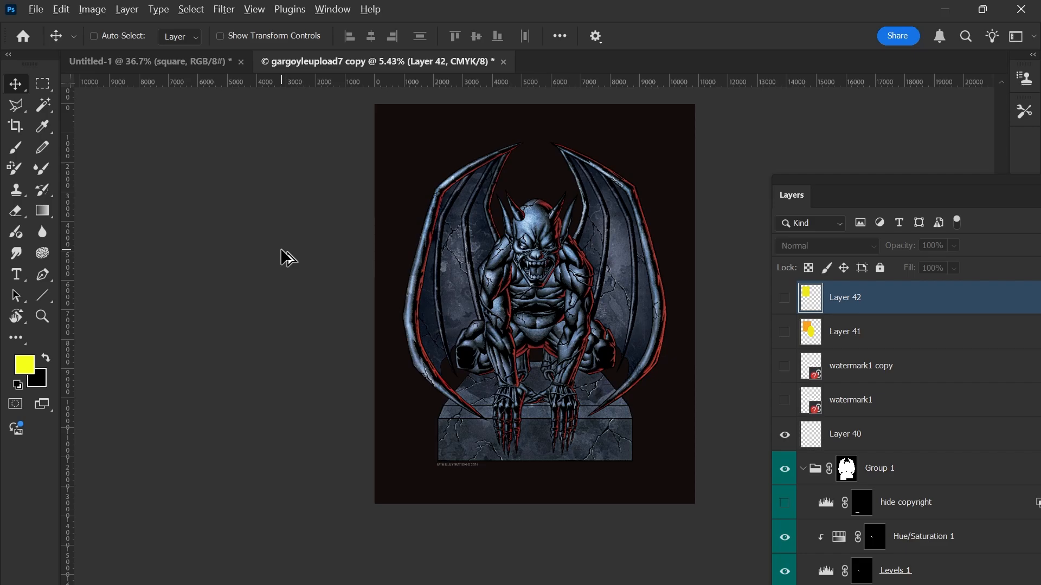
- Mirror the gargoyle canvas view horizontally twice, restoring the original orientation after each flip
{"action": "key", "text": "alt+v"}
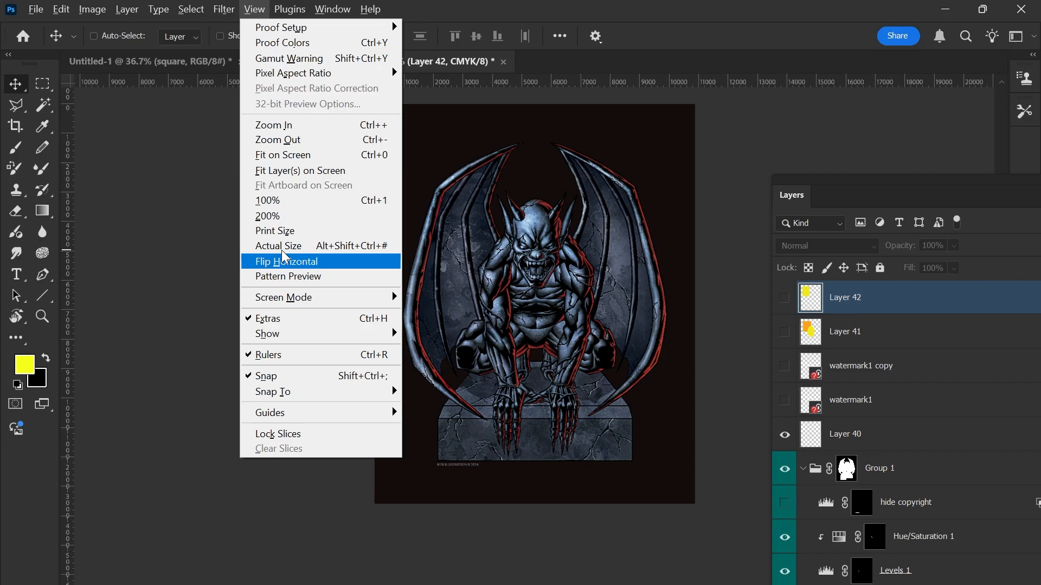
{"action": "left_click", "coordinate": [282, 255]}
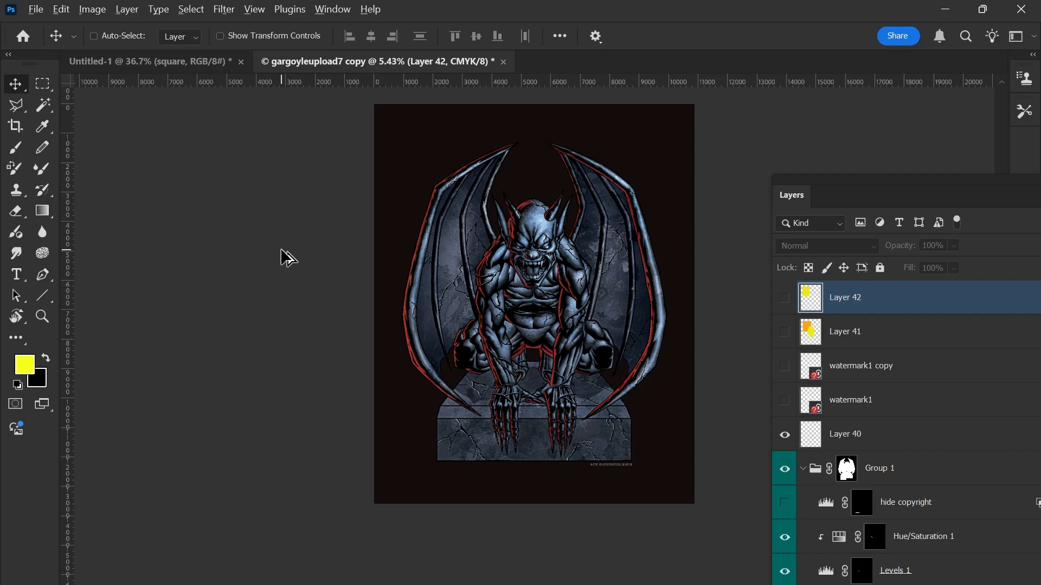
{"action": "key", "text": "alt+v"}
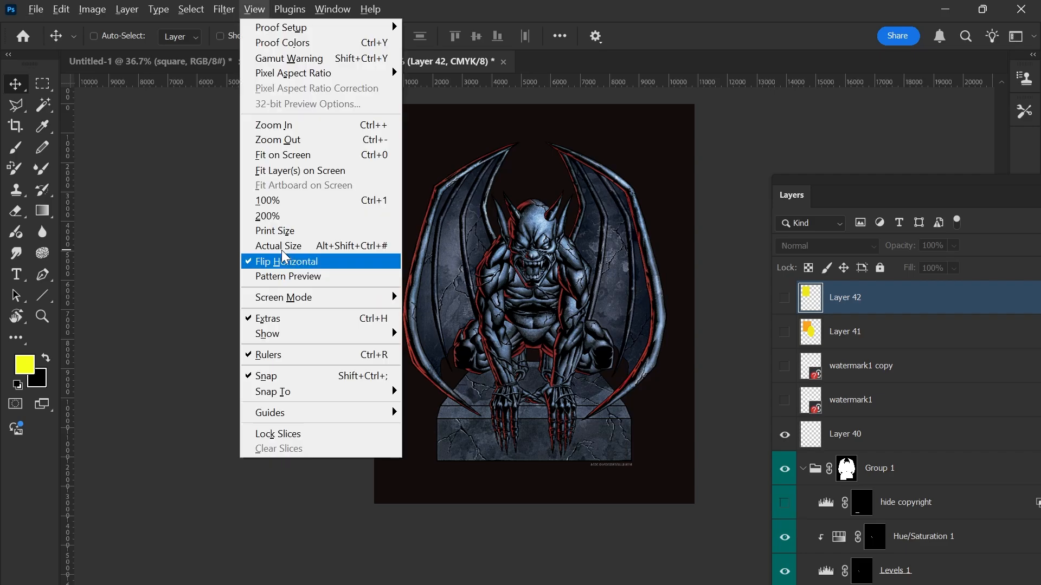
{"action": "left_click", "coordinate": [282, 252]}
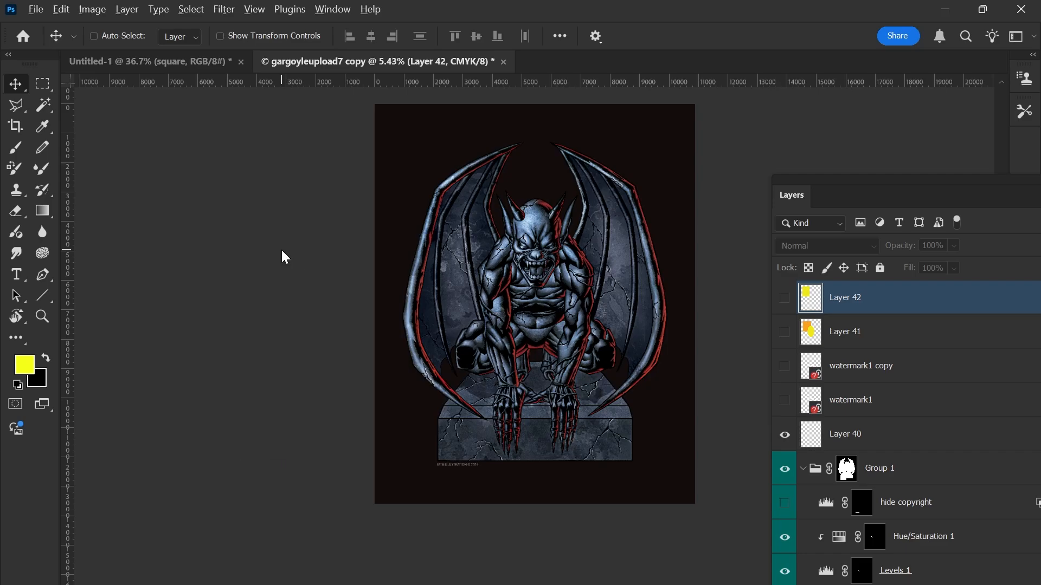
{"action": "key", "text": "alt+v"}
{"action": "left_click", "coordinate": [282, 252]}
{"action": "key", "text": "alt+v"}
{"action": "left_click", "coordinate": [283, 253]}
{"action": "left_click", "coordinate": [331, 9]}
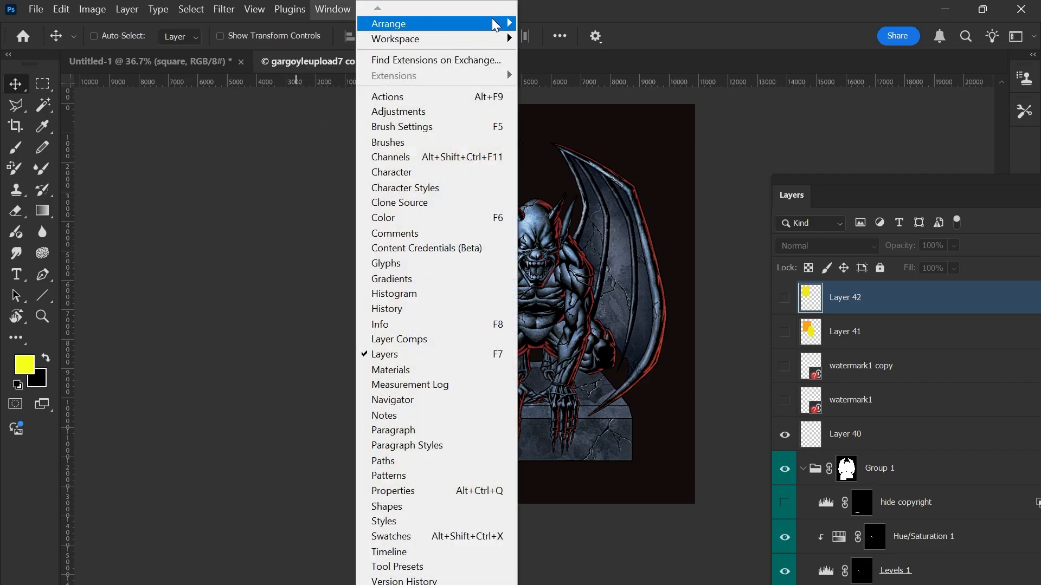
{"action": "mouse_move", "coordinate": [495, 24]}
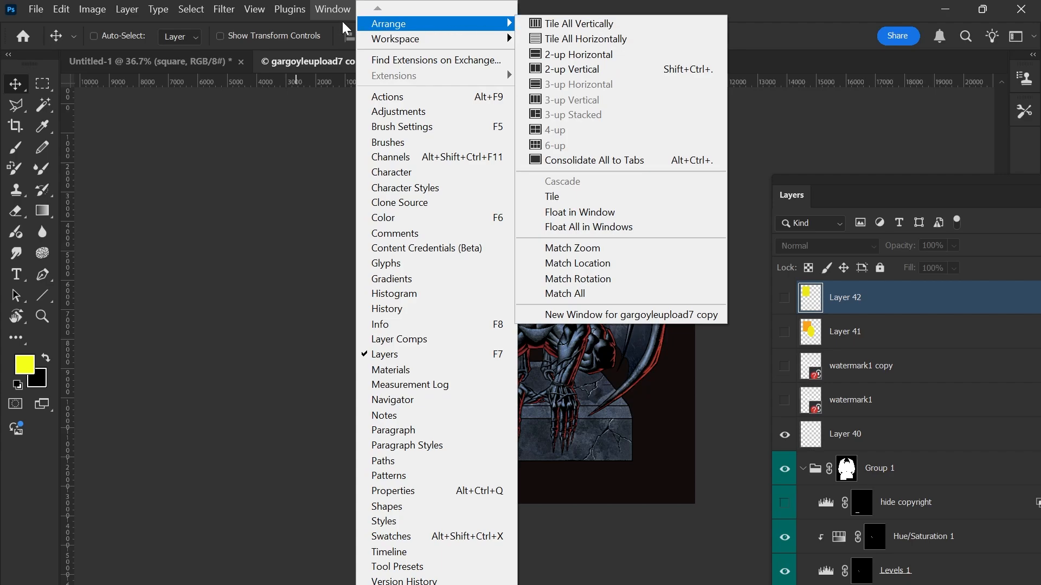
{"action": "left_click", "coordinate": [319, 158]}
- Flip the gargoyle view horizontally once more and return it to its original orientation
{"action": "key", "text": "alt+v"}
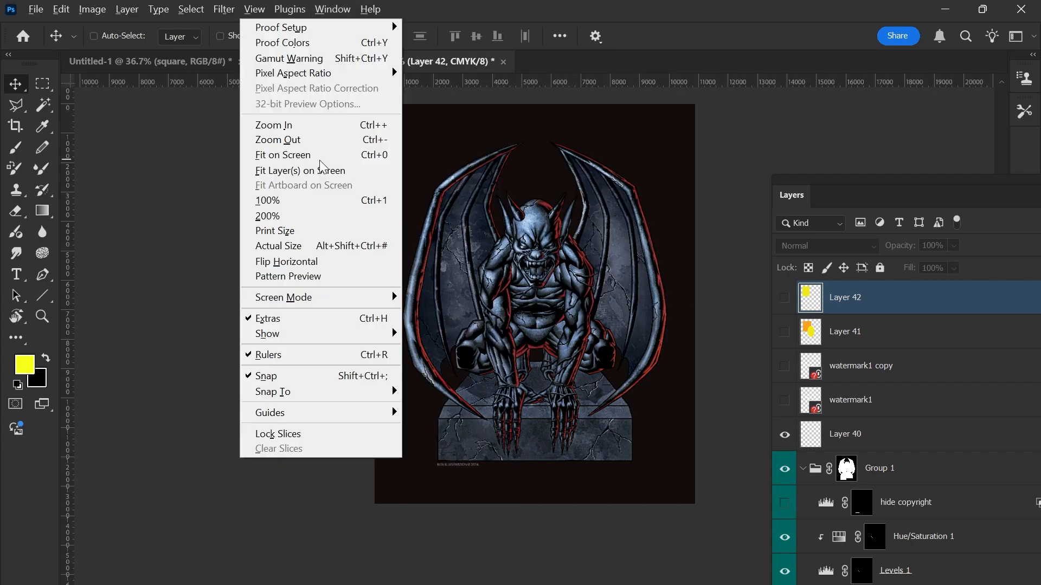
{"action": "key", "text": "h"}
{"action": "key", "text": "alt+v"}
{"action": "key", "text": "h"}
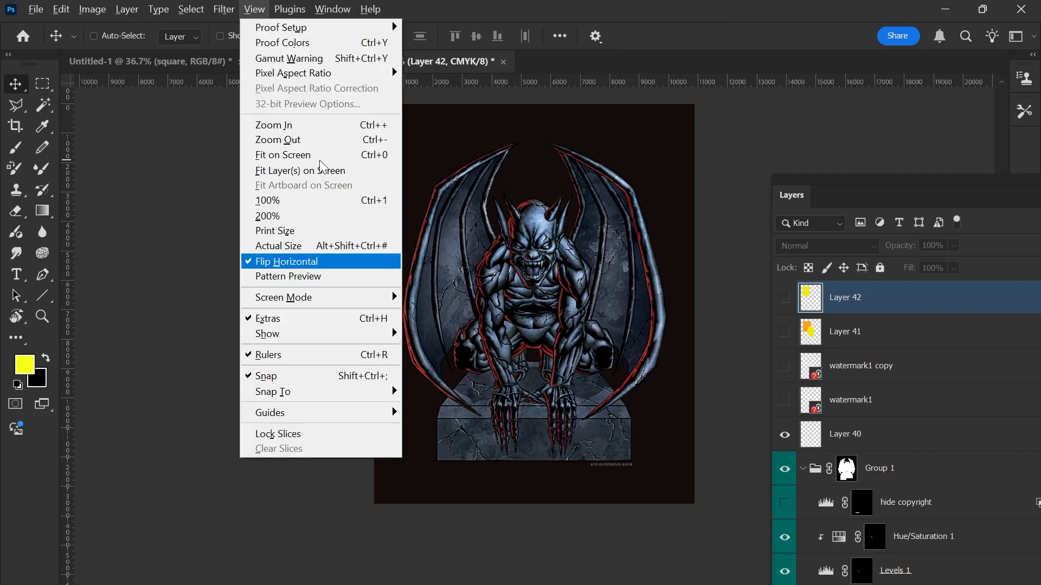
- Open a second window for the gargoyleupload7 copy document
{"action": "key", "text": "alt+w"}
{"action": "key", "text": "a"}
{"action": "key", "text": "w"}
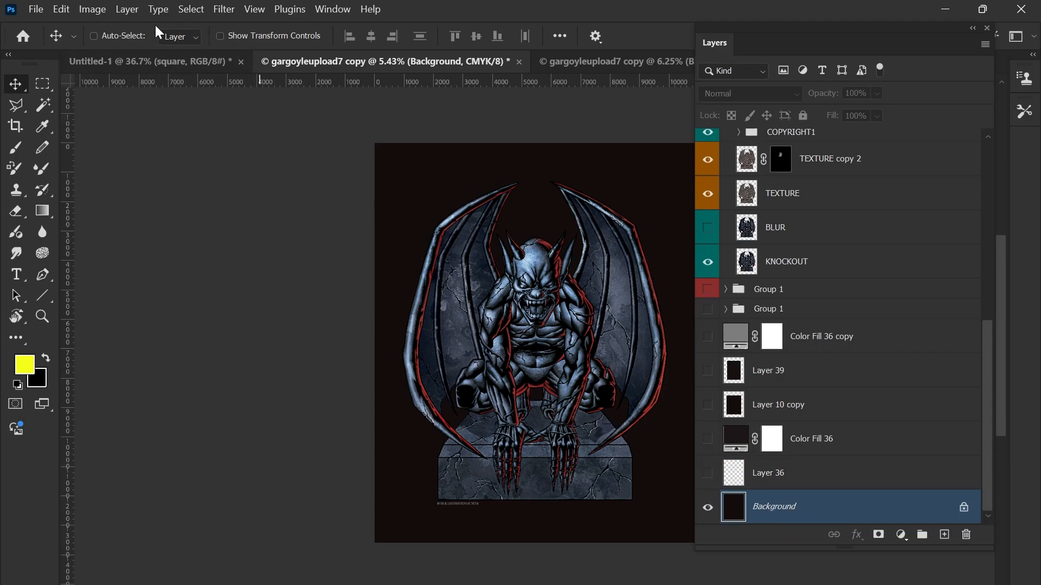
- Convert the locked Background into a regular layer, keeping the default name, Normal mode and 100% opacity
{"action": "left_click", "coordinate": [136, 10]}
{"action": "mouse_move", "coordinate": [174, 9]}
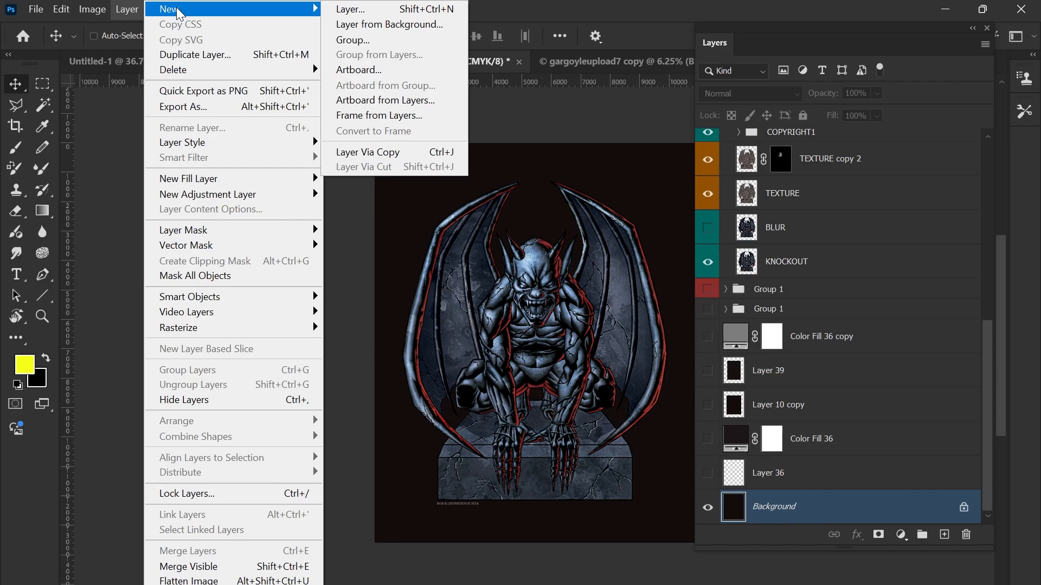
{"action": "left_click", "coordinate": [391, 25]}
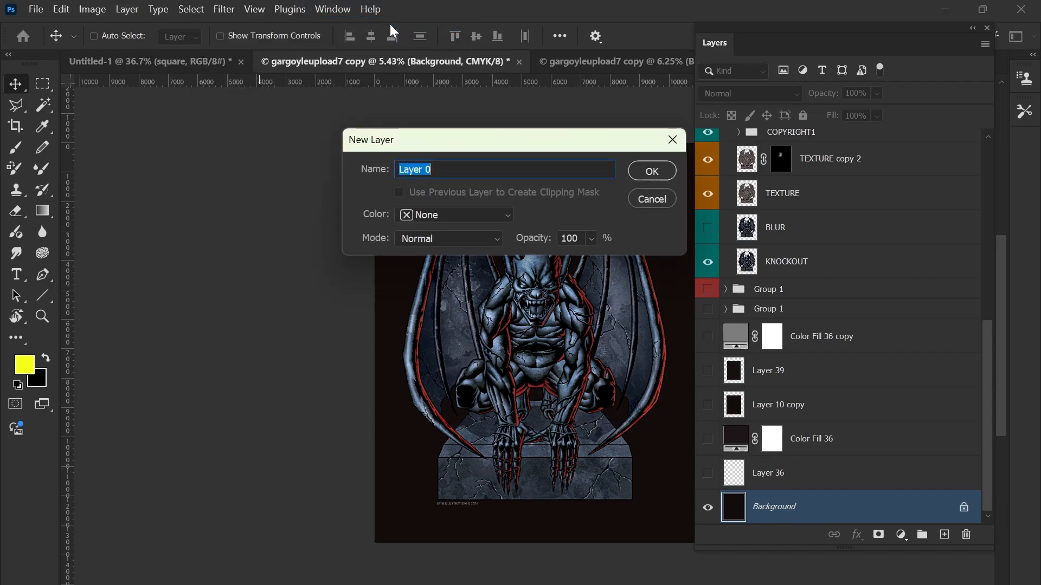
{"action": "left_click", "coordinate": [664, 171]}
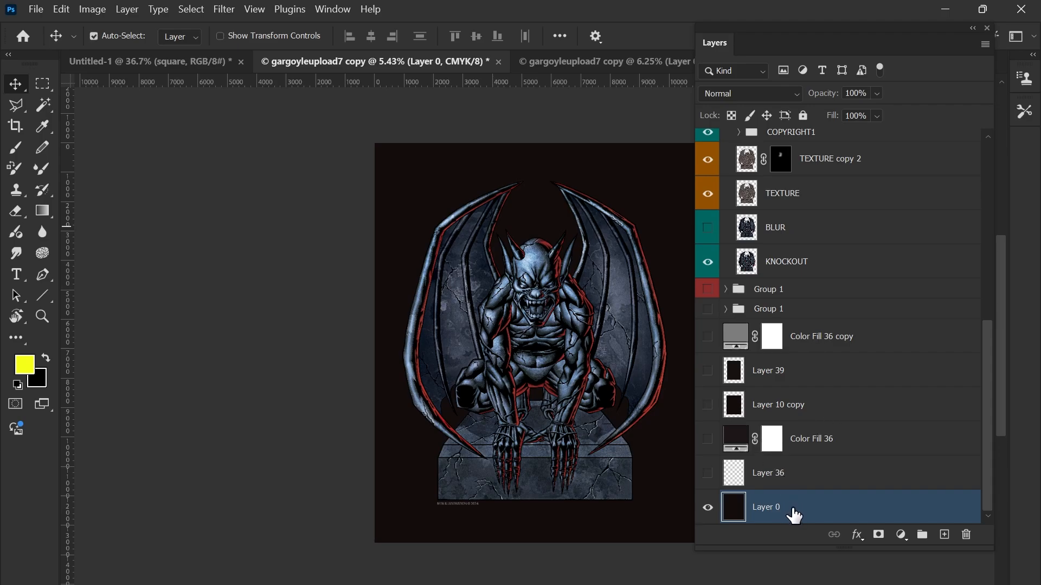
- Undo the conversion of the Background into a regular layer and redo it
{"action": "key", "text": "ctrl+z"}
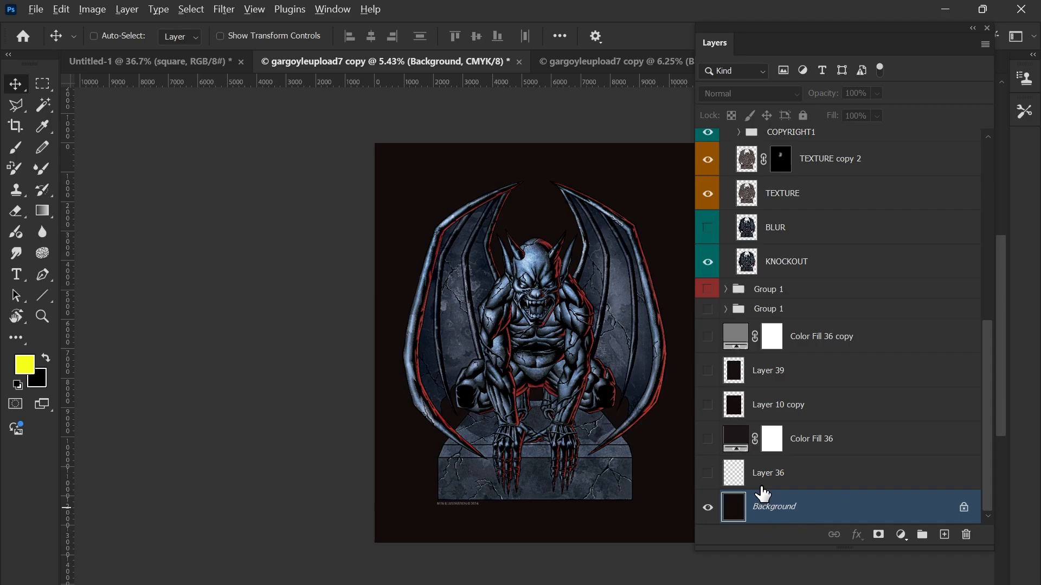
{"action": "key", "text": "ctrl+shift+z"}
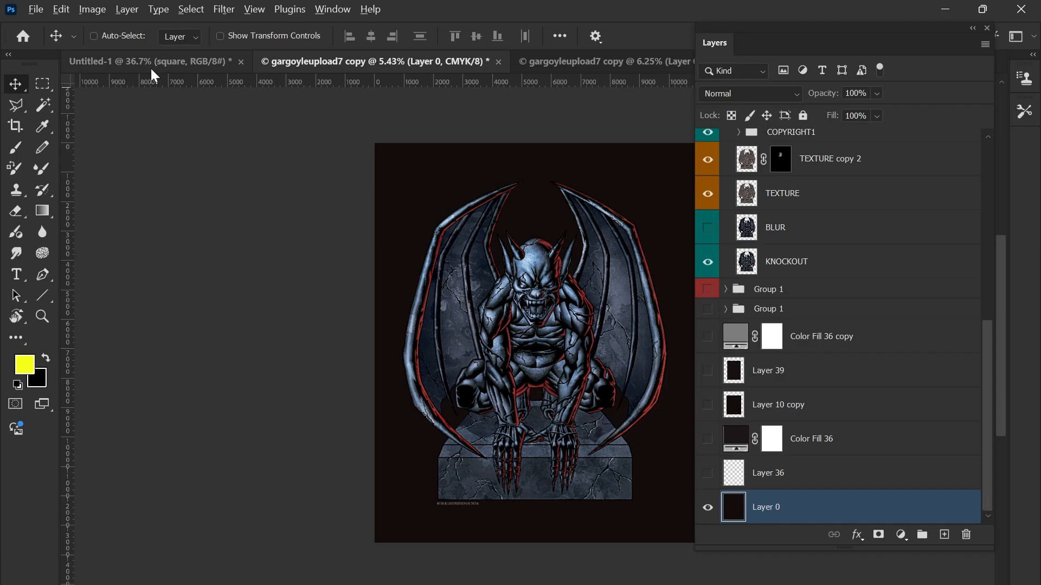
{"action": "left_click", "coordinate": [121, 16]}
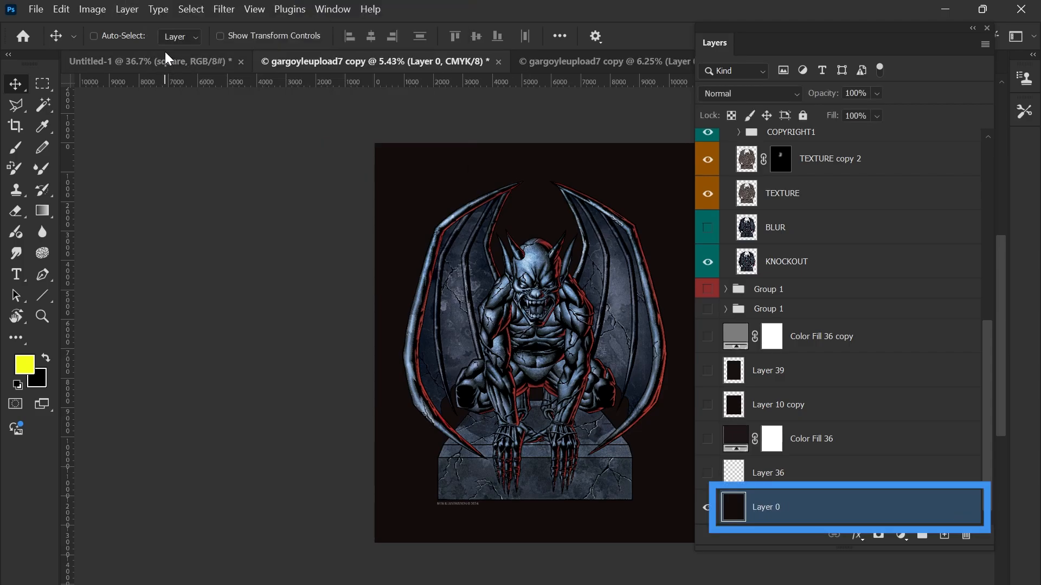
{"action": "left_click_drag", "start_coordinate": [772, 439], "coordinate": [778, 417]}
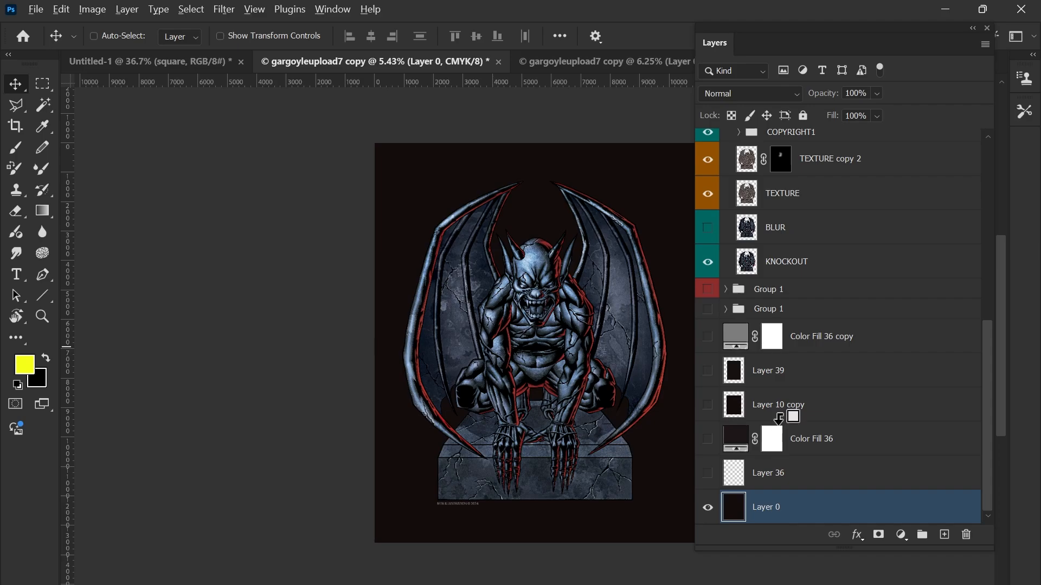
- Turn Layer 0 into the Background and convert that Background into a regular layer again
{"action": "key", "text": "alt+l"}
{"action": "key", "text": "n"}
{"action": "key", "text": "b"}
{"action": "key", "text": "alt+l"}
{"action": "key", "text": "n"}
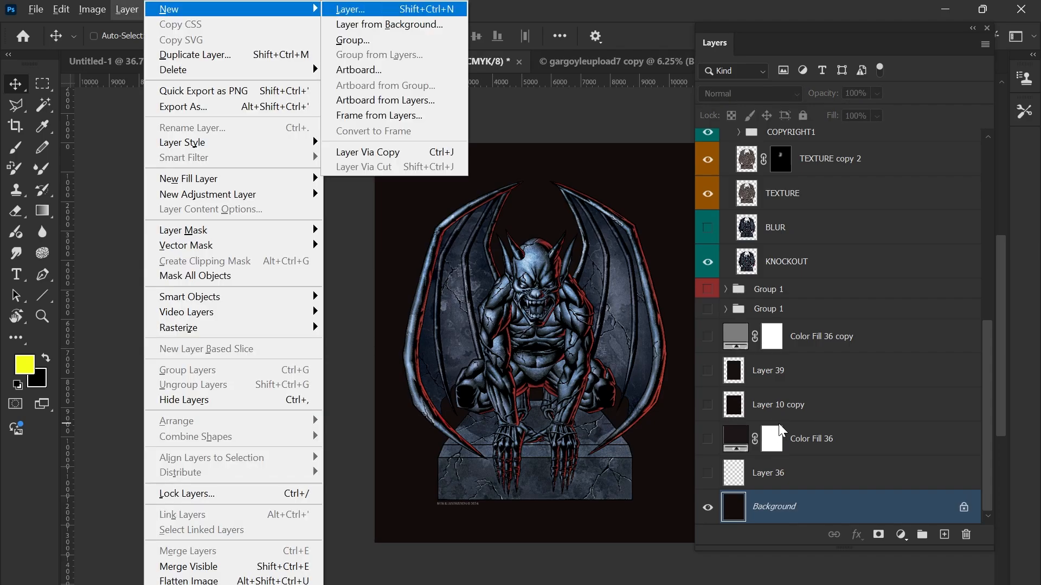
{"action": "key", "text": "b"}
{"action": "left_click_drag", "start_coordinate": [778, 417], "coordinate": [781, 436]}
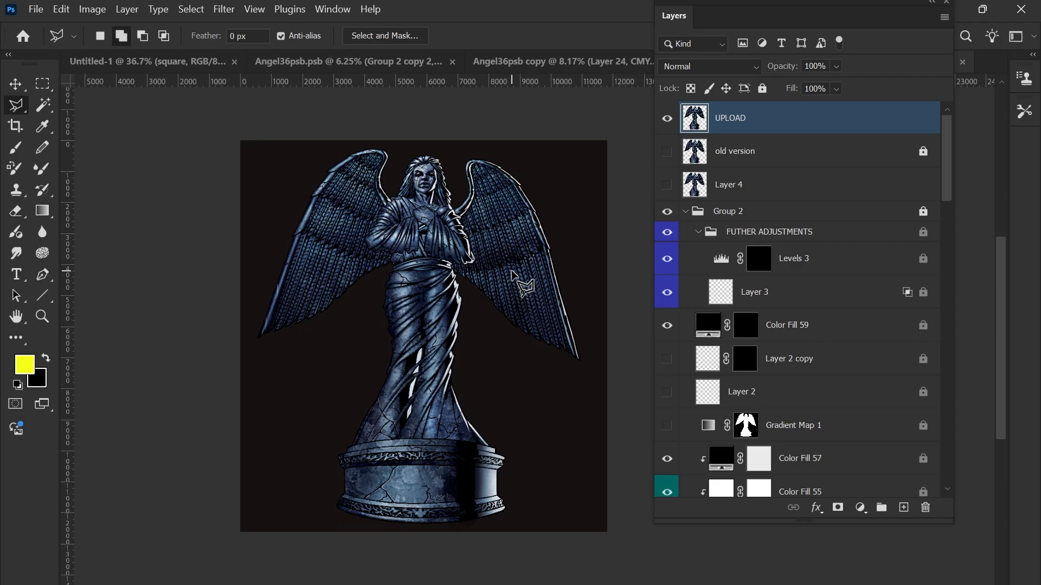
- Choose the Polygonal Lasso Tool for selecting in the angel statue document
{"action": "scroll", "coordinate": [515, 296], "scroll_direction": "right", "scroll_amount": 2}
{"action": "scroll", "coordinate": [513, 304], "scroll_direction": "down", "scroll_amount": 3}
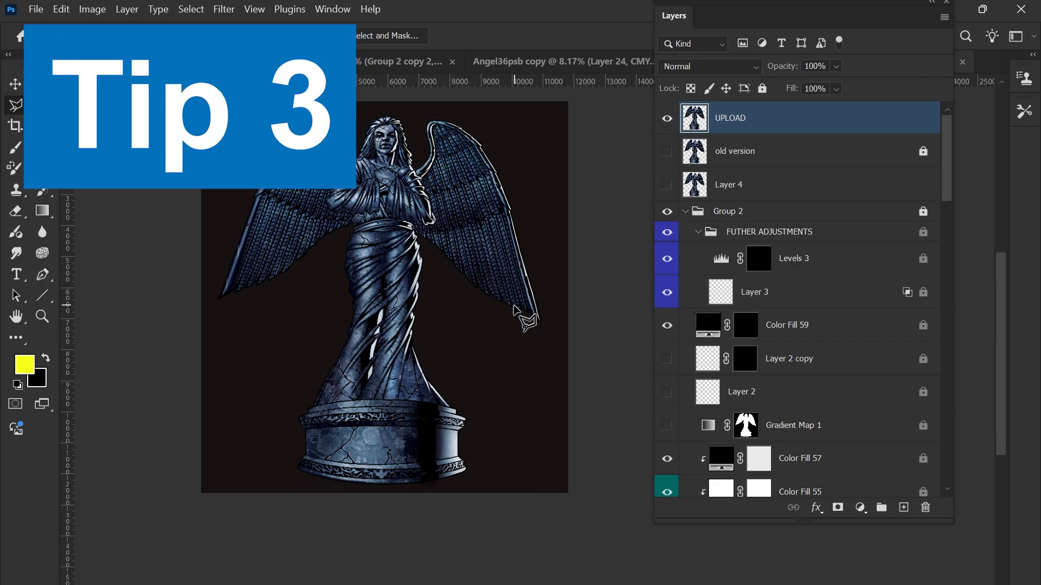
{"action": "scroll", "coordinate": [506, 298], "scroll_direction": "up", "scroll_amount": 1}
{"action": "scroll", "coordinate": [505, 300], "scroll_direction": "up", "scroll_amount": 3}
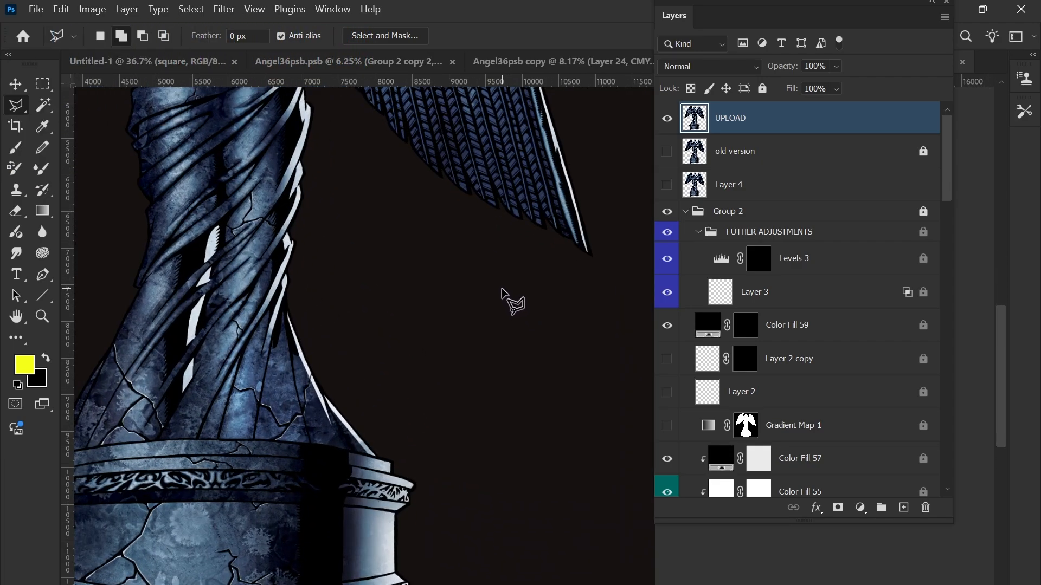
{"action": "right_click", "coordinate": [24, 110]}
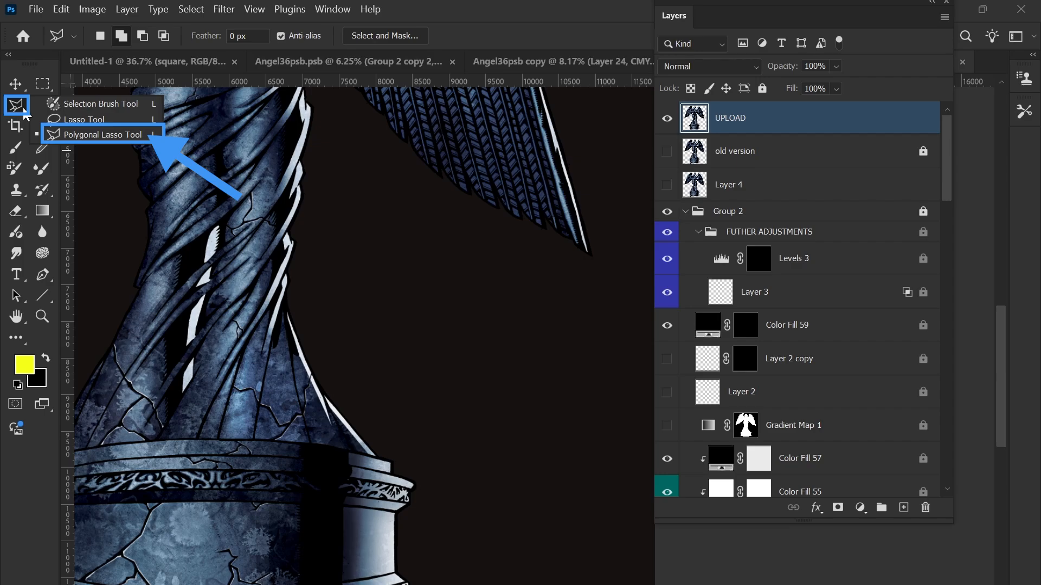
{"action": "left_click", "coordinate": [76, 136]}
{"action": "scroll", "coordinate": [569, 282], "scroll_direction": "down", "scroll_amount": 1}
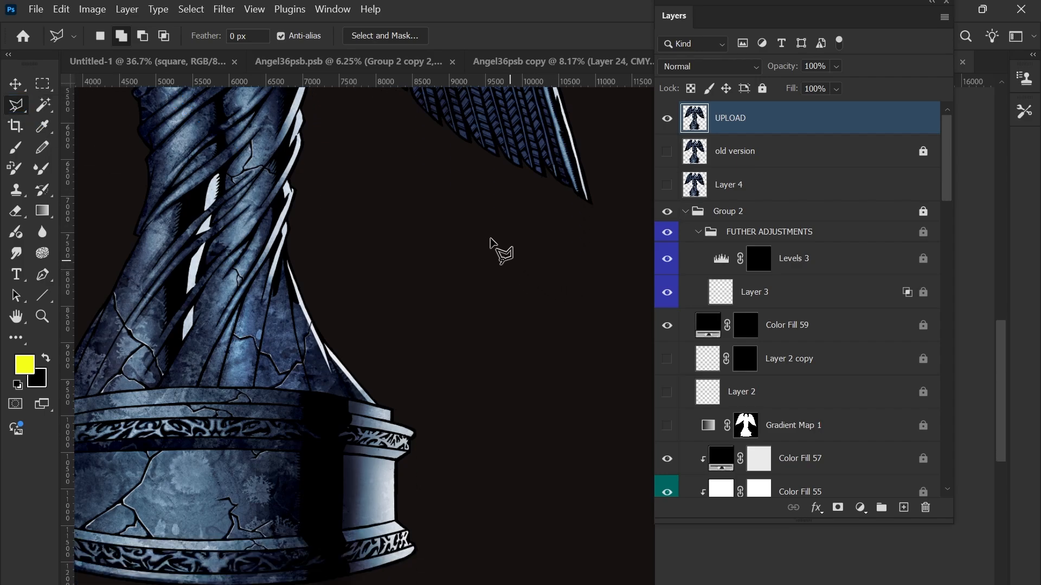
- Start a polygonal selection with straight edges in the dark area between the statue's pedestal and wing, running from below the wing down to pedestal level
{"action": "left_click", "coordinate": [390, 159]}
{"action": "left_click", "coordinate": [582, 231]}
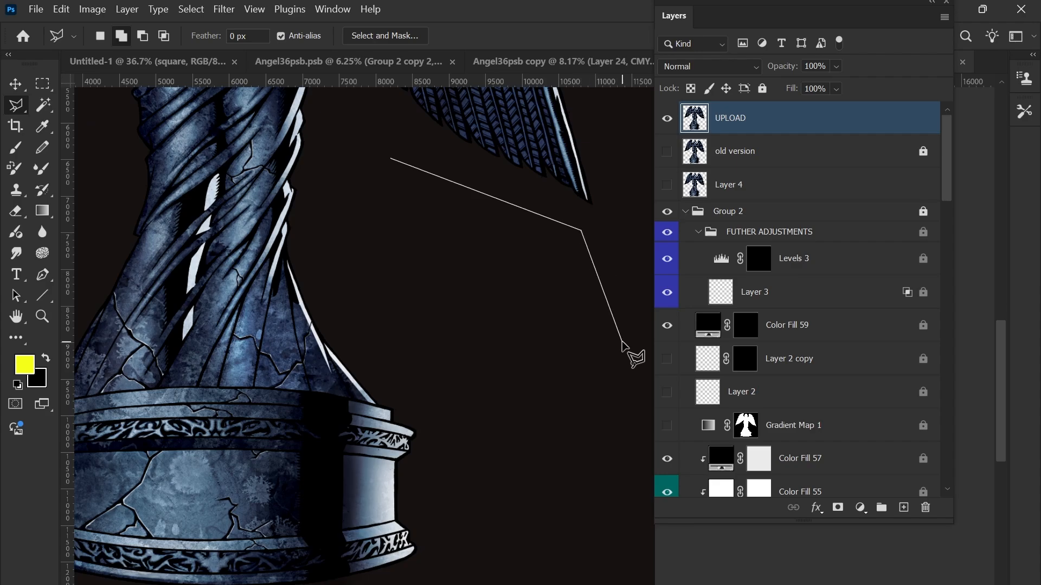
{"action": "left_click", "coordinate": [623, 342]}
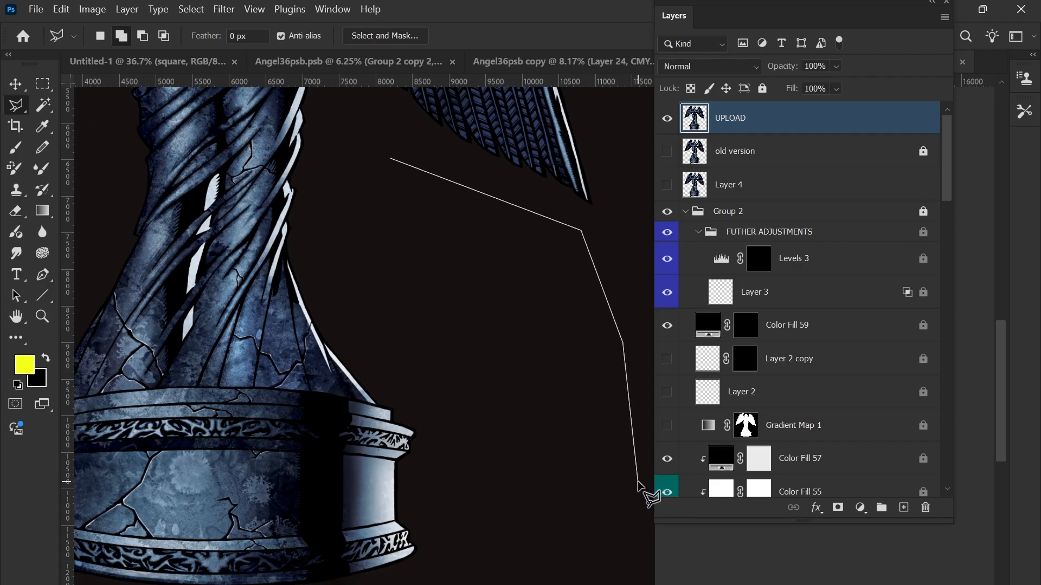
{"action": "left_click", "coordinate": [640, 428]}
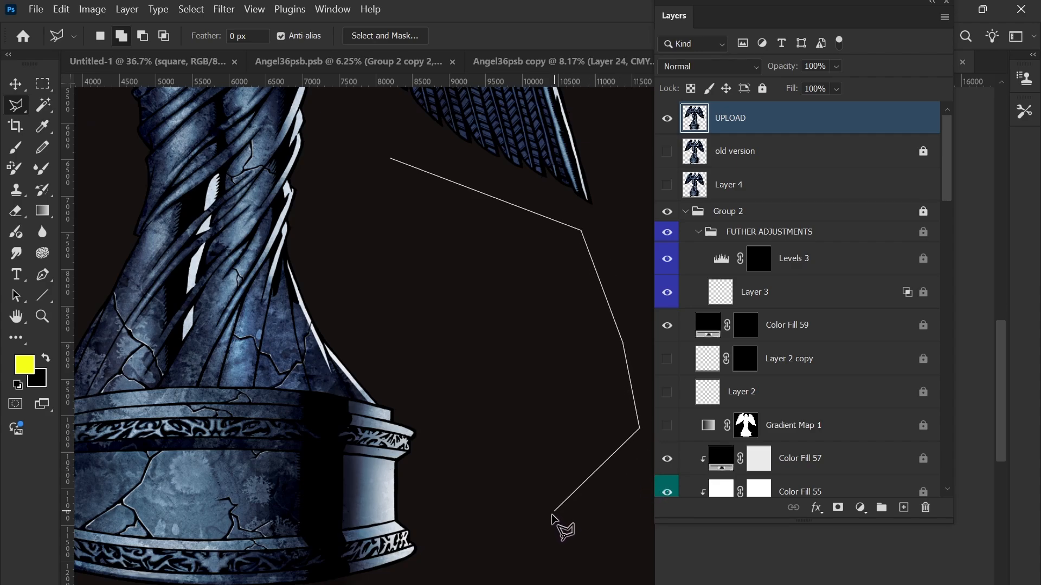
{"action": "left_click", "coordinate": [545, 534]}
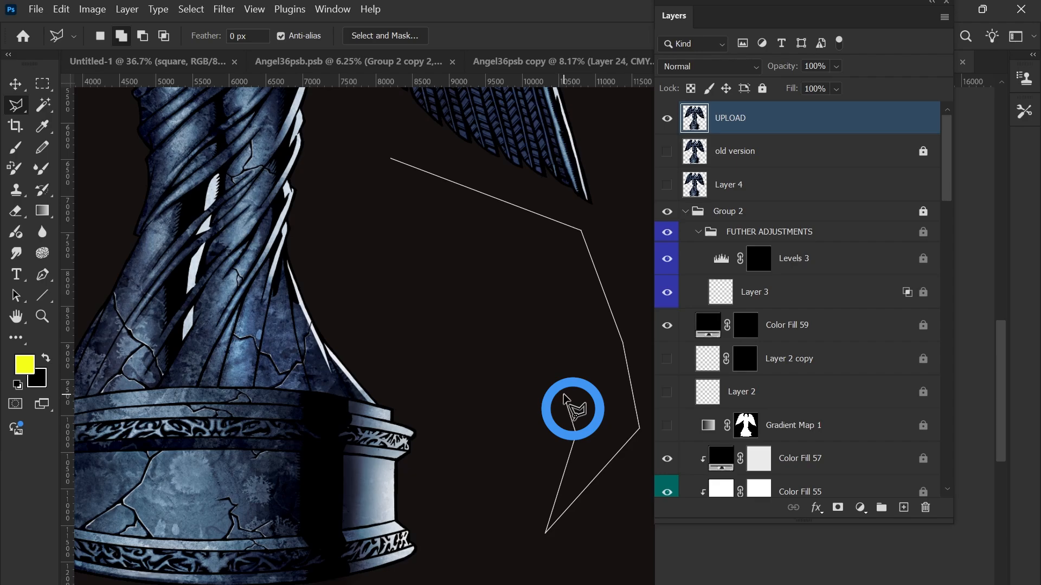
- Continue the selection outline with a freehand wavy edge back up towards the wing, and close it with straight segments
{"action": "mouse_move", "coordinate": [563, 399]}
{"action": "left_mouse_down"}
{"action": "mouse_move", "coordinate": [522, 390]}
{"action": "mouse_move", "coordinate": [511, 376]}
{"action": "mouse_move", "coordinate": [506, 355]}
{"action": "mouse_move", "coordinate": [528, 306]}
{"action": "mouse_move", "coordinate": [441, 274]}
{"action": "mouse_move", "coordinate": [454, 293]}
{"action": "mouse_move", "coordinate": [412, 254]}
{"action": "left_mouse_up"}
{"action": "left_click", "coordinate": [409, 251]}
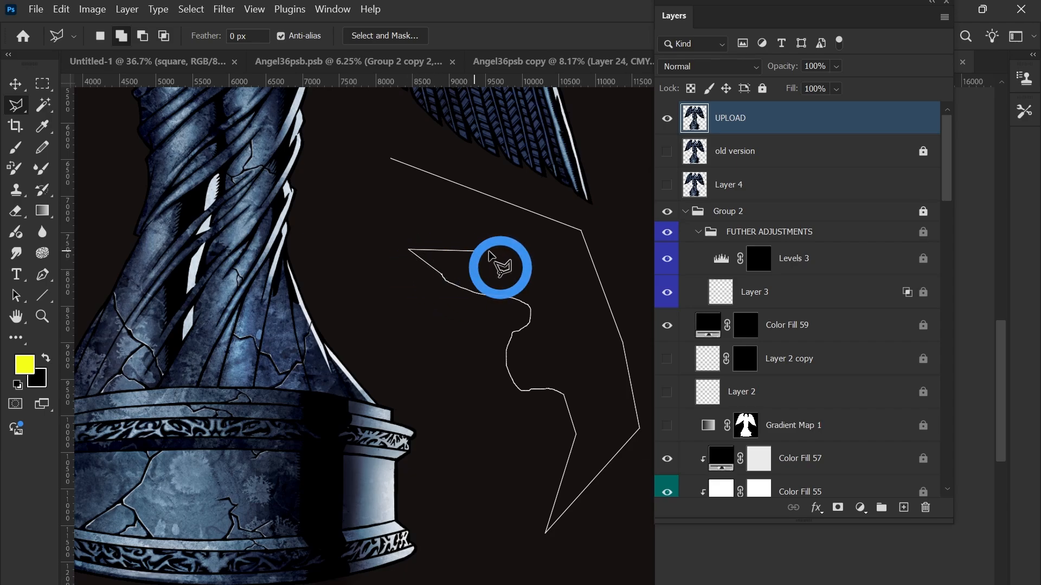
{"action": "left_click", "coordinate": [507, 252]}
{"action": "left_click", "coordinate": [552, 290]}
{"action": "double_click", "coordinate": [522, 239]}
{"action": "scroll", "coordinate": [527, 245], "scroll_direction": "down", "scroll_amount": 3}
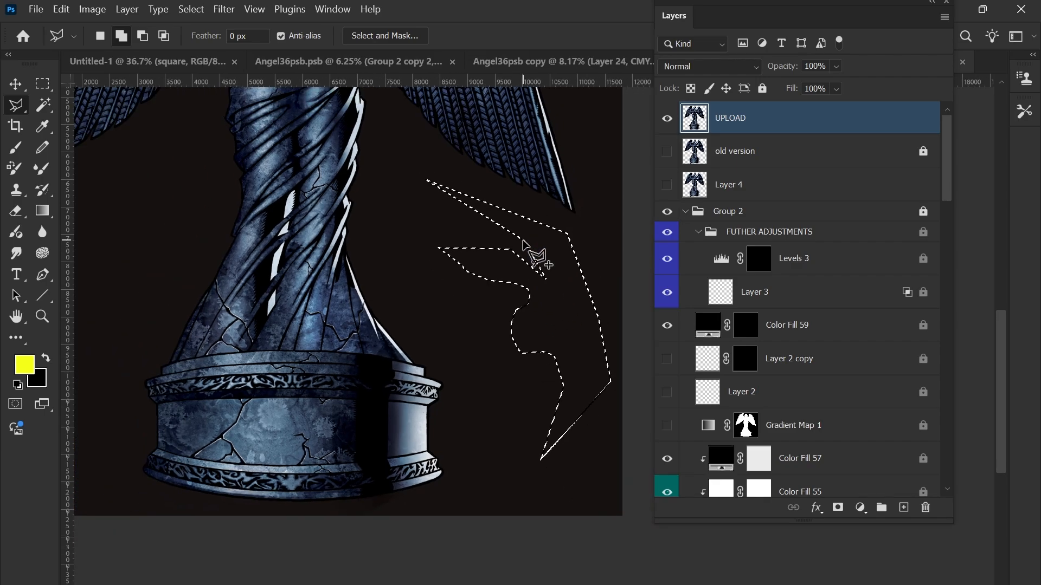
{"action": "scroll", "coordinate": [529, 249], "scroll_direction": "up", "scroll_amount": 5}
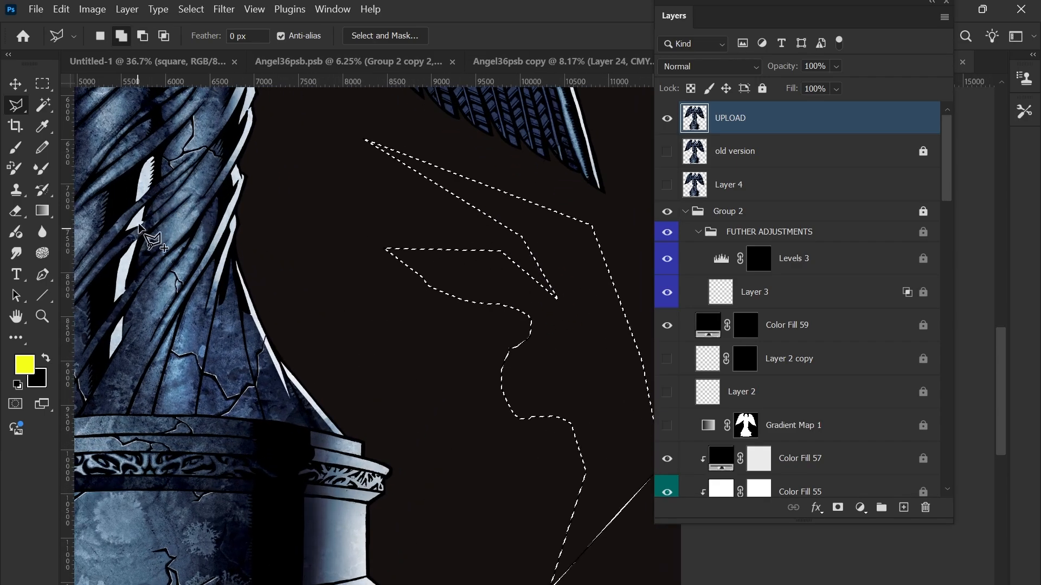
- Choose the regular Lasso Tool and clear the existing selection beside the statue's pedestal
{"action": "right_click", "coordinate": [16, 106]}
{"action": "left_click", "coordinate": [75, 123]}
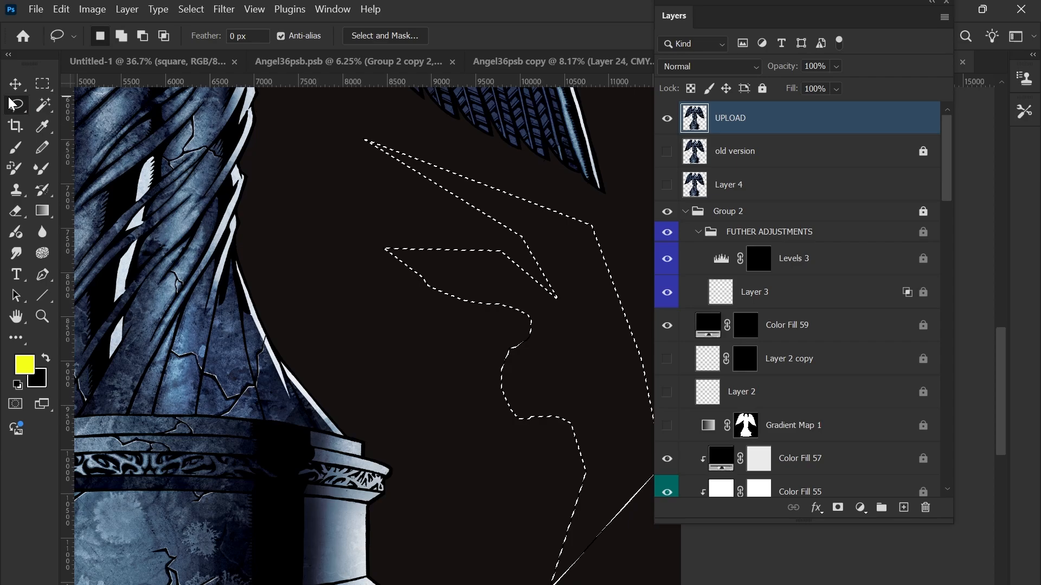
{"action": "key", "text": "ctrl+d"}
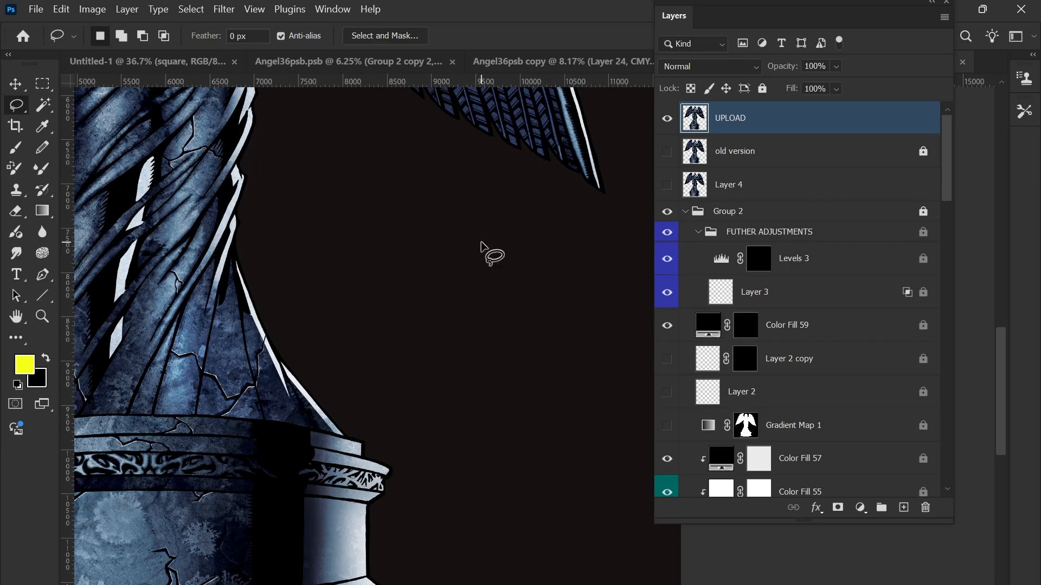
- With the Lasso Tool, outline a selection below the wing with a wavy freehand upper edge and straight segments around the lower part
{"action": "scroll", "coordinate": [488, 250], "scroll_direction": "down", "scroll_amount": 2}
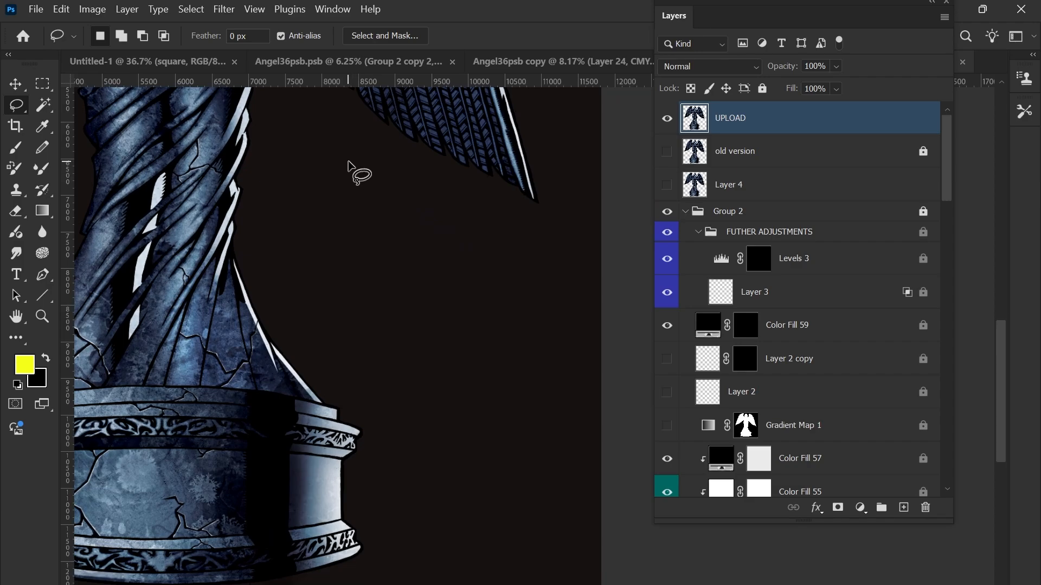
{"action": "right_click", "coordinate": [24, 103]}
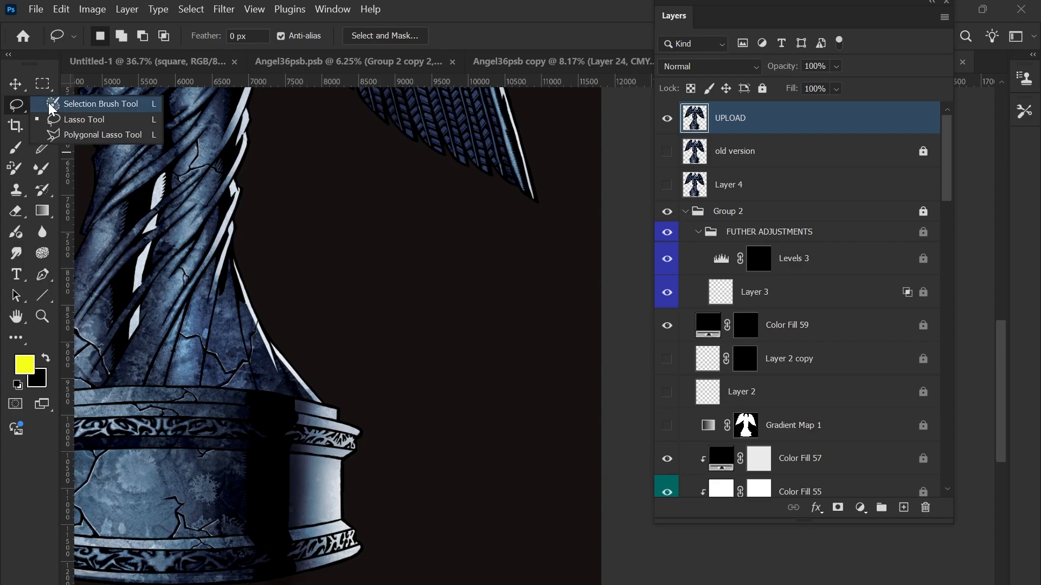
{"action": "left_click", "coordinate": [74, 122]}
{"action": "mouse_move", "coordinate": [328, 156]}
{"action": "left_mouse_down"}
{"action": "mouse_move", "coordinate": [355, 173]}
{"action": "mouse_move", "coordinate": [427, 176]}
{"action": "mouse_move", "coordinate": [466, 231]}
{"action": "mouse_move", "coordinate": [524, 219]}
{"action": "mouse_move", "coordinate": [538, 241]}
{"action": "mouse_move", "coordinate": [478, 257]}
{"action": "mouse_move", "coordinate": [463, 289]}
{"action": "mouse_move", "coordinate": [543, 325]}
{"action": "left_mouse_up"}
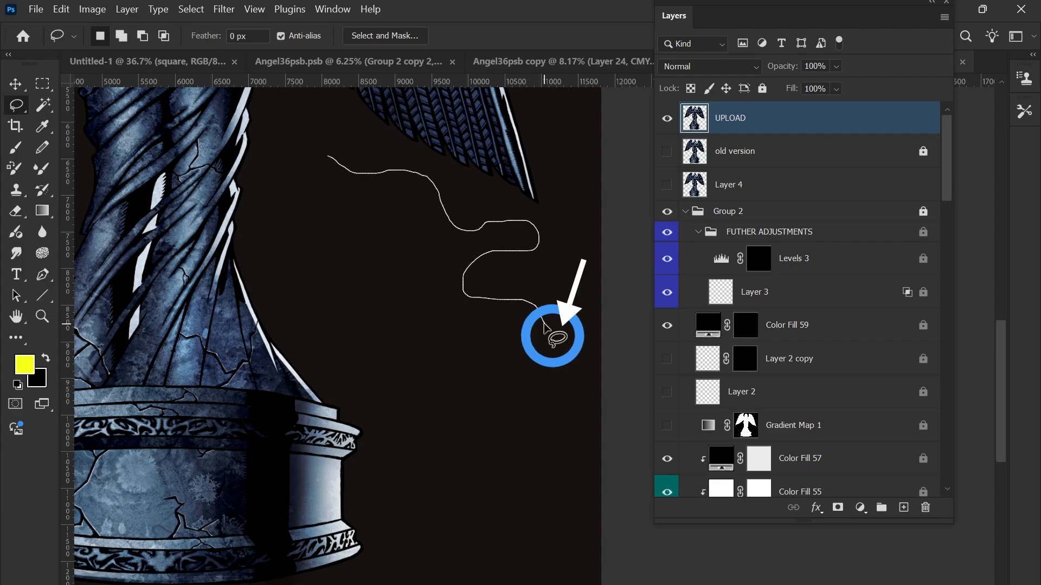
{"action": "mouse_move", "coordinate": [544, 324]}
{"action": "left_mouse_down"}
{"action": "mouse_move", "coordinate": [525, 380]}
{"action": "mouse_move", "coordinate": [564, 415]}
{"action": "mouse_move", "coordinate": [565, 430]}
{"action": "mouse_move", "coordinate": [521, 510]}
{"action": "left_mouse_up"}
{"action": "left_click", "coordinate": [422, 468], "text": "alt"}
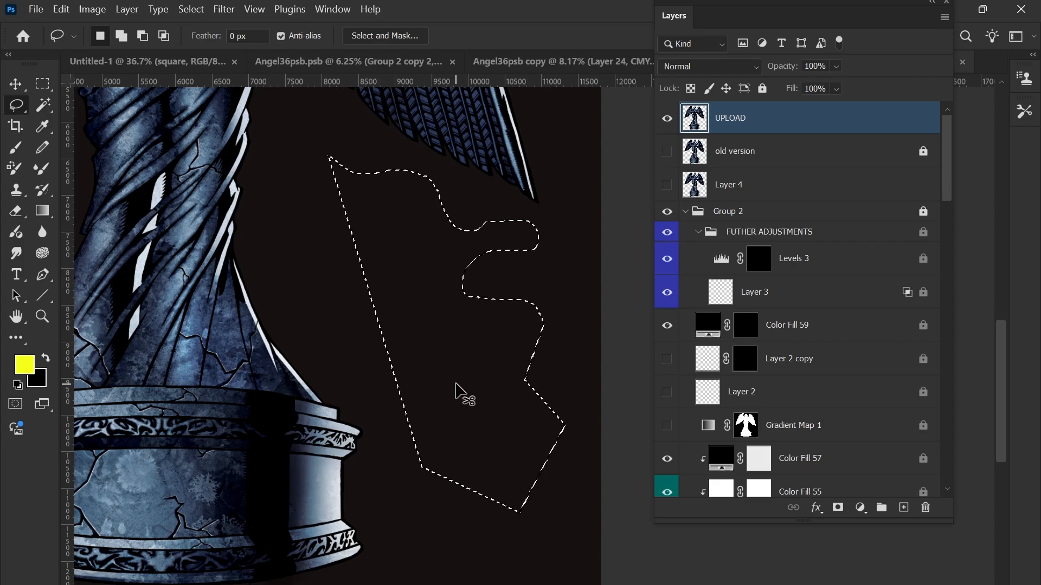
- Clear the selection and outline a new one between pedestal and wing, mixing freehand curves with straight Lasso segments
{"action": "key", "text": "ctrl+d"}
{"action": "mouse_move", "coordinate": [363, 179]}
{"action": "left_mouse_down"}
{"action": "mouse_move", "coordinate": [488, 224]}
{"action": "mouse_move", "coordinate": [520, 329]}
{"action": "mouse_move", "coordinate": [499, 352]}
{"action": "mouse_move", "coordinate": [471, 351]}
{"action": "mouse_move", "coordinate": [417, 302]}
{"action": "mouse_move", "coordinate": [390, 298]}
{"action": "left_mouse_up"}
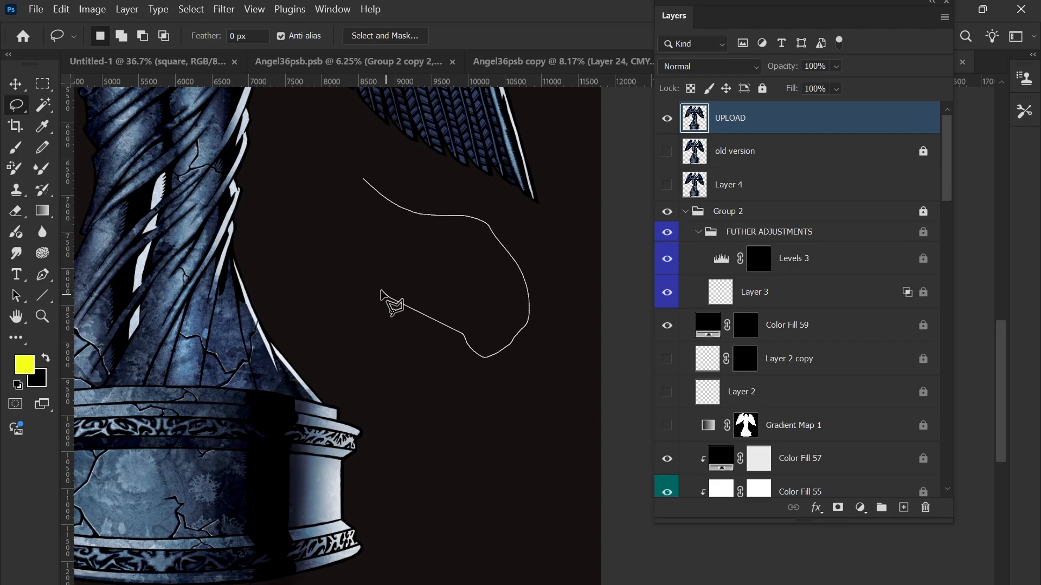
{"action": "left_click", "coordinate": [280, 233]}
{"action": "mouse_move", "coordinate": [296, 121]}
{"action": "left_mouse_down"}
{"action": "mouse_move", "coordinate": [345, 138]}
{"action": "mouse_move", "coordinate": [401, 126]}
{"action": "mouse_move", "coordinate": [441, 131]}
{"action": "mouse_move", "coordinate": [512, 167]}
{"action": "mouse_move", "coordinate": [538, 196]}
{"action": "mouse_move", "coordinate": [503, 210]}
{"action": "mouse_move", "coordinate": [386, 201]}
{"action": "left_mouse_up"}
{"action": "scroll", "coordinate": [386, 201], "scroll_direction": "down", "scroll_amount": 2}
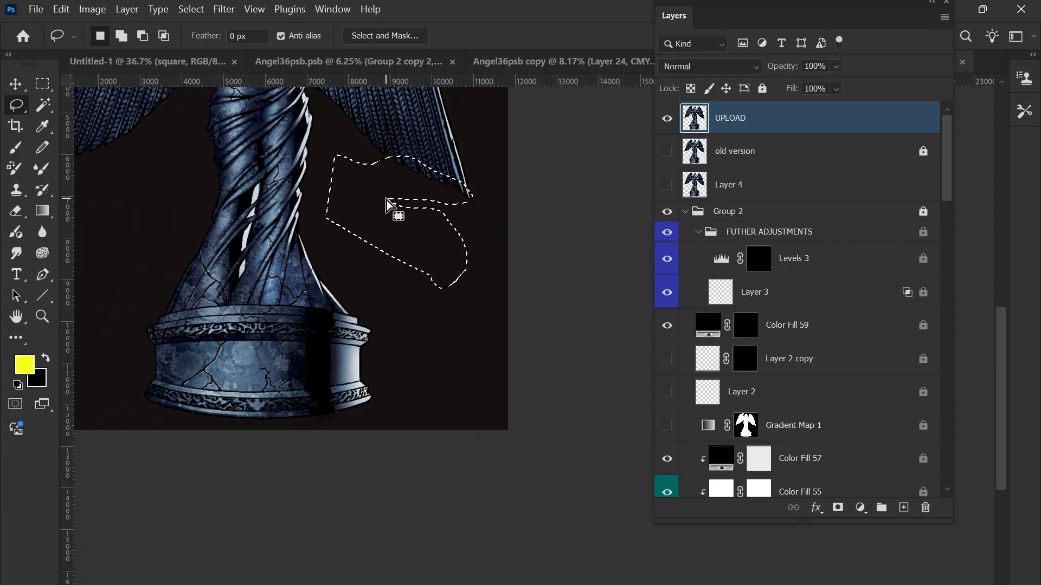
- In the Angel36psb copy document, choose the Polygonal Lasso Tool and start outlining the wing's upper outer edge to the first feather tip
{"action": "scroll", "coordinate": [386, 202], "scroll_direction": "up", "scroll_amount": 1}
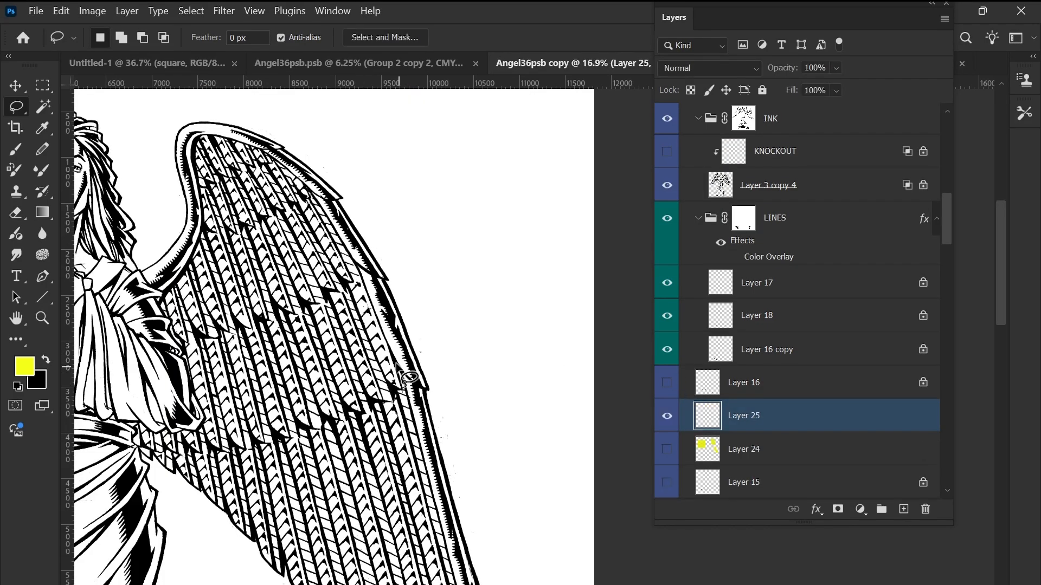
{"action": "scroll", "coordinate": [393, 239], "scroll_direction": "up", "scroll_amount": 4}
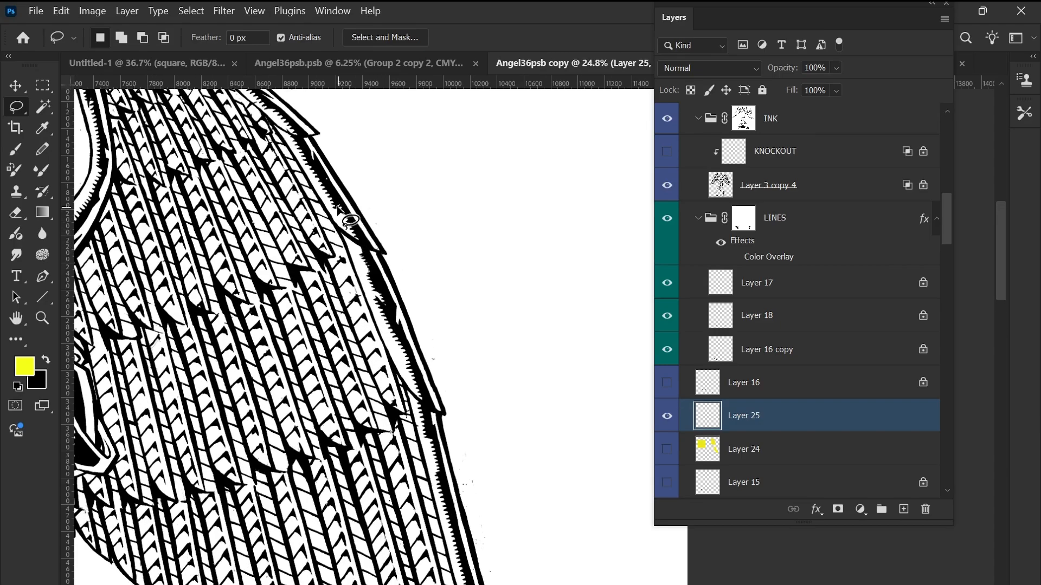
{"action": "scroll", "coordinate": [337, 207], "scroll_direction": "down", "scroll_amount": 4}
{"action": "scroll", "coordinate": [325, 199], "scroll_direction": "up", "scroll_amount": 5}
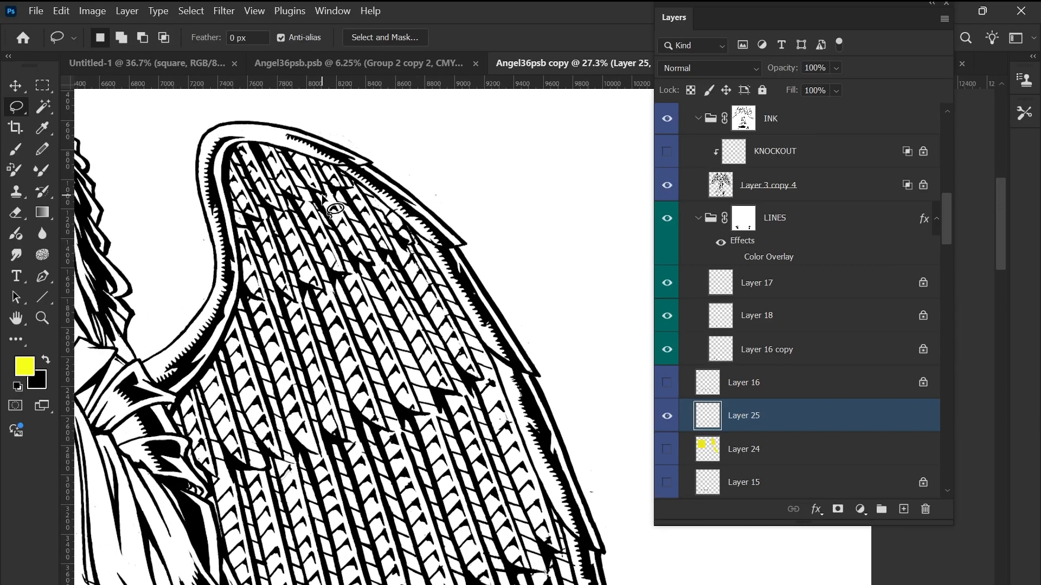
{"action": "scroll", "coordinate": [324, 199], "scroll_direction": "up", "scroll_amount": 8}
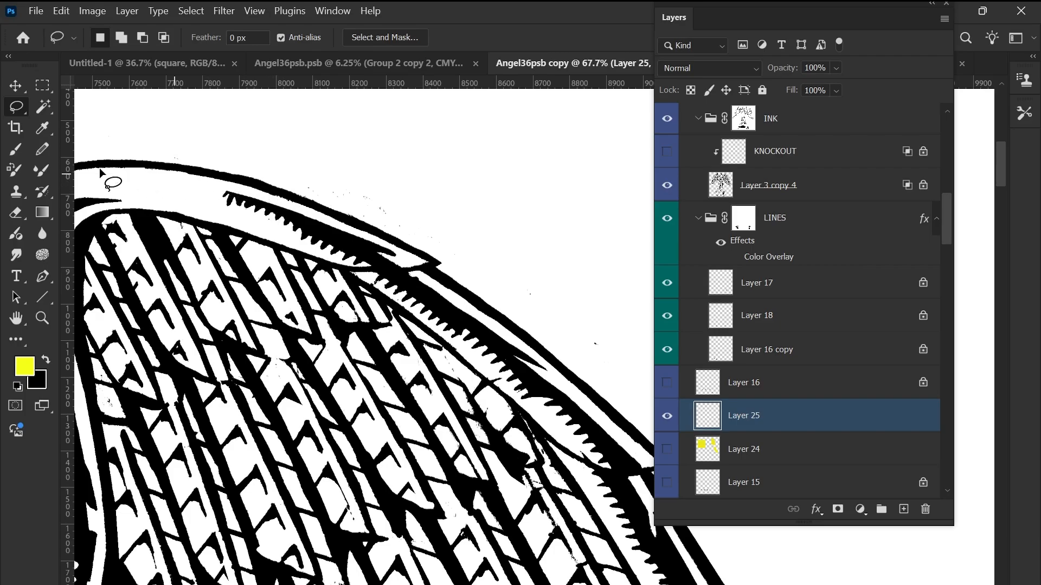
{"action": "right_click", "coordinate": [15, 107]}
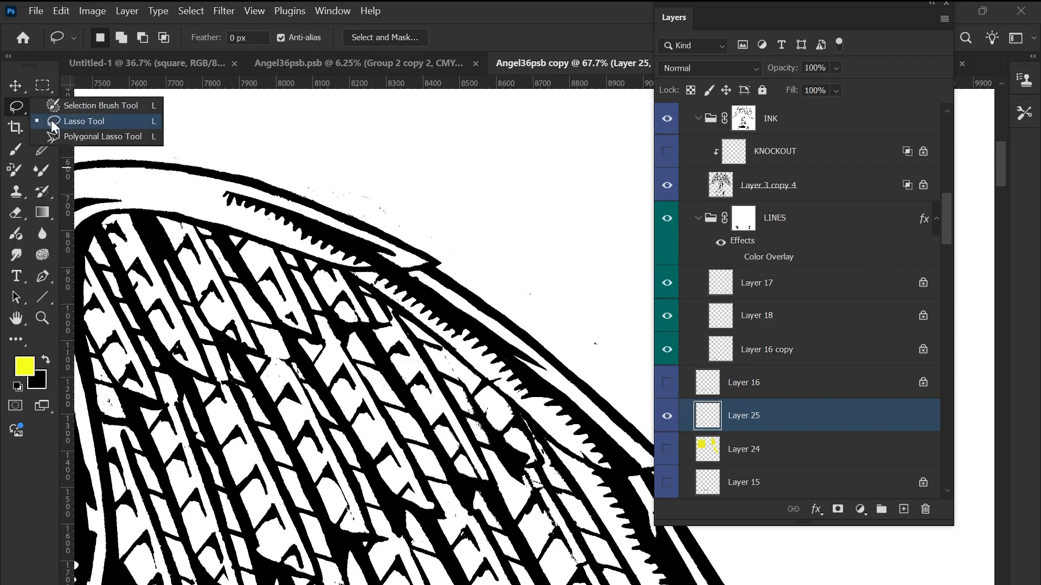
{"action": "left_click", "coordinate": [75, 137]}
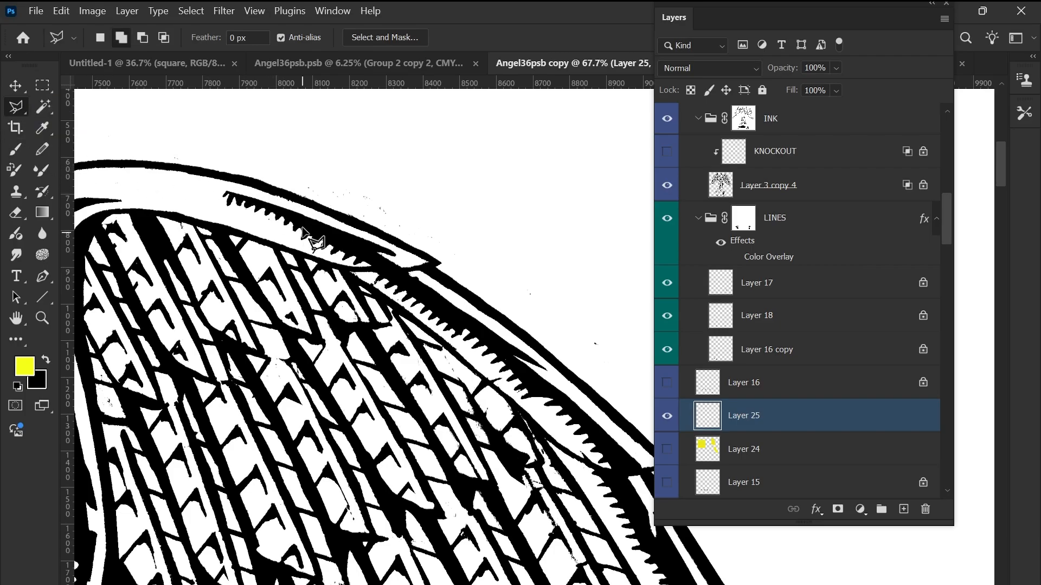
{"action": "left_click", "coordinate": [288, 195]}
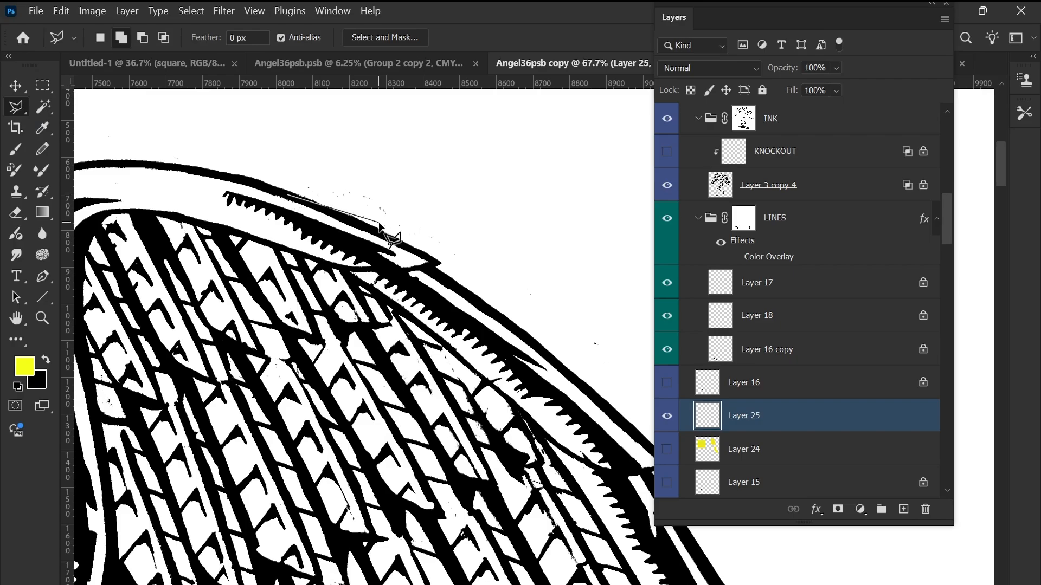
{"action": "left_click", "coordinate": [434, 262]}
{"action": "left_click", "coordinate": [426, 272]}
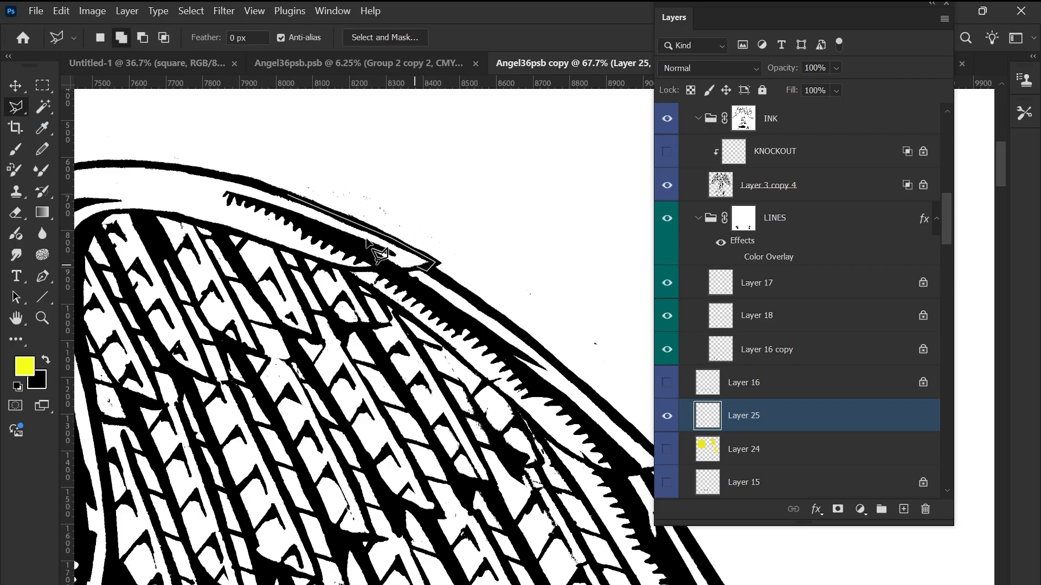
- Continue the selection outline down the wing's outer edge past the following feather tips, combining freehand and straight edges
{"action": "left_click_drag", "start_coordinate": [329, 210], "coordinate": [235, 122]}
{"action": "left_click", "coordinate": [440, 250]}
{"action": "left_click_drag", "start_coordinate": [440, 251], "coordinate": [574, 374]}
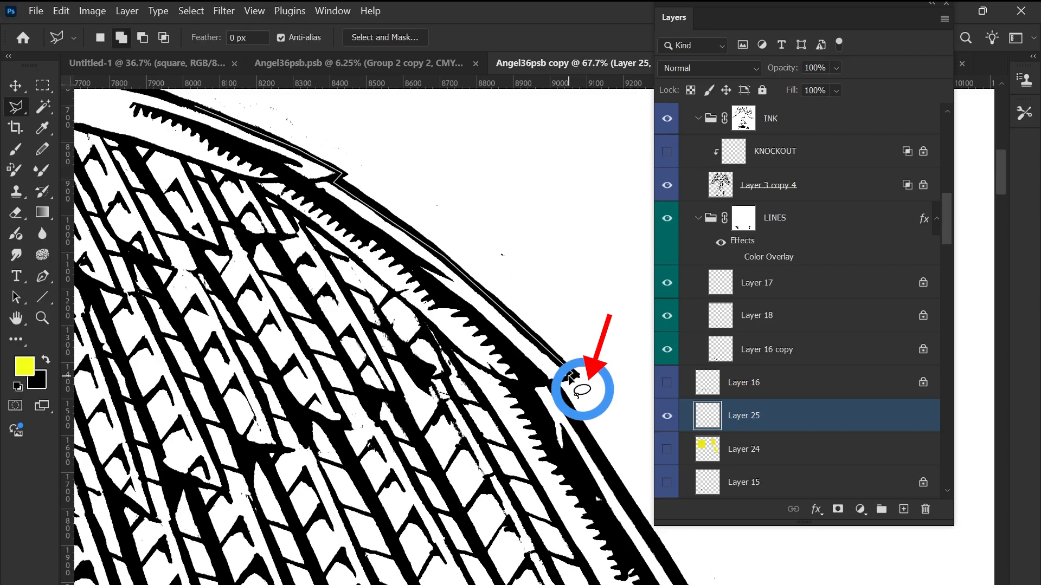
{"action": "mouse_move", "coordinate": [569, 398]}
{"action": "left_mouse_down"}
{"action": "mouse_move", "coordinate": [589, 439]}
{"action": "mouse_move", "coordinate": [516, 376]}
{"action": "mouse_move", "coordinate": [441, 287]}
{"action": "mouse_move", "coordinate": [367, 115]}
{"action": "mouse_move", "coordinate": [338, 103]}
{"action": "mouse_move", "coordinate": [336, 124]}
{"action": "mouse_move", "coordinate": [305, 98]}
{"action": "mouse_move", "coordinate": [271, 56]}
{"action": "mouse_move", "coordinate": [267, 16]}
{"action": "left_mouse_up"}
{"action": "key", "text": "space"}
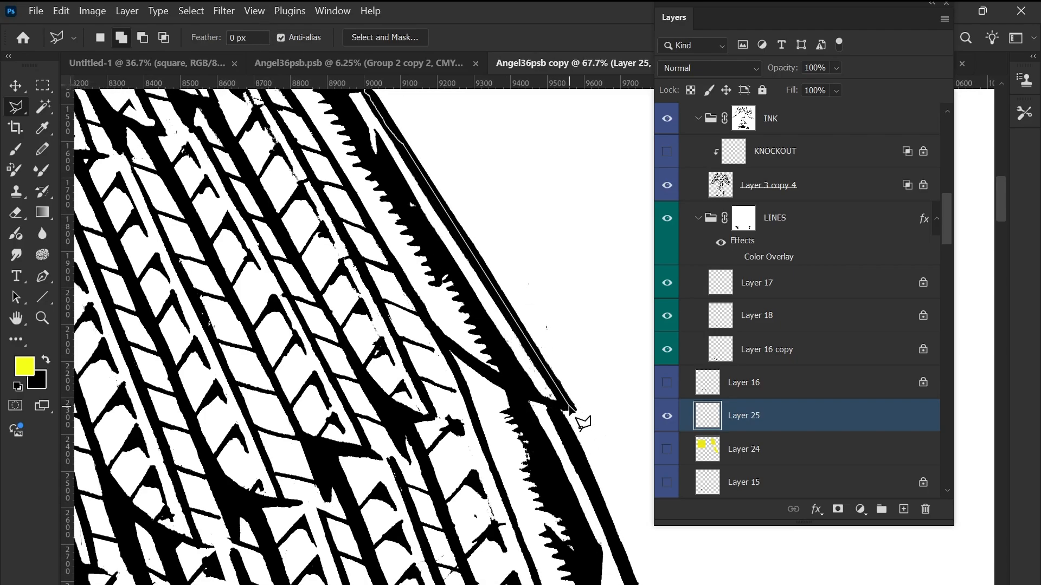
{"action": "mouse_move", "coordinate": [545, 406]}
{"action": "left_mouse_down"}
{"action": "mouse_move", "coordinate": [495, 328]}
{"action": "mouse_move", "coordinate": [440, 195]}
{"action": "left_mouse_up"}
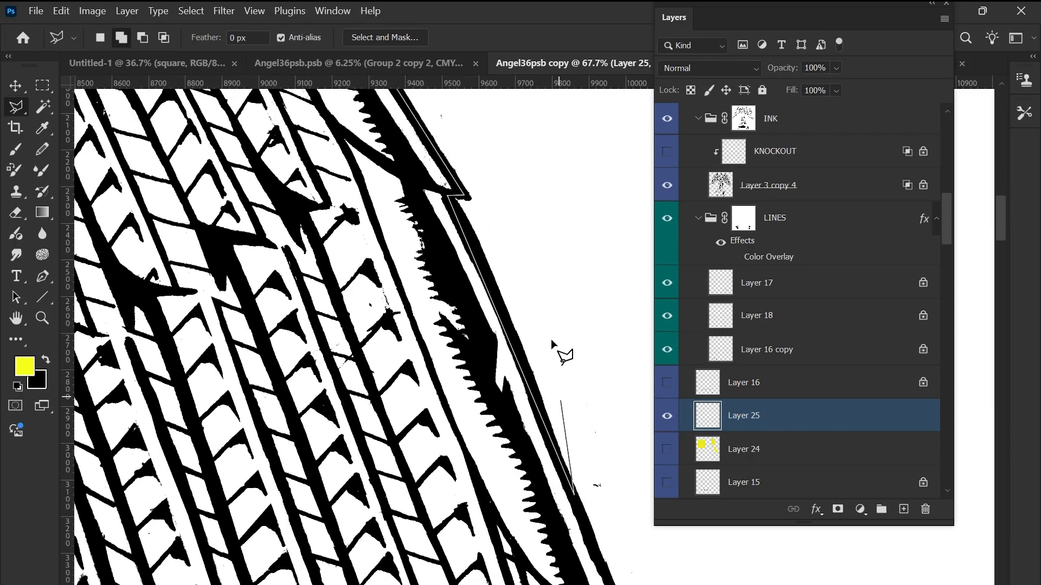
{"action": "left_click_drag", "start_coordinate": [543, 260], "coordinate": [502, 149]}
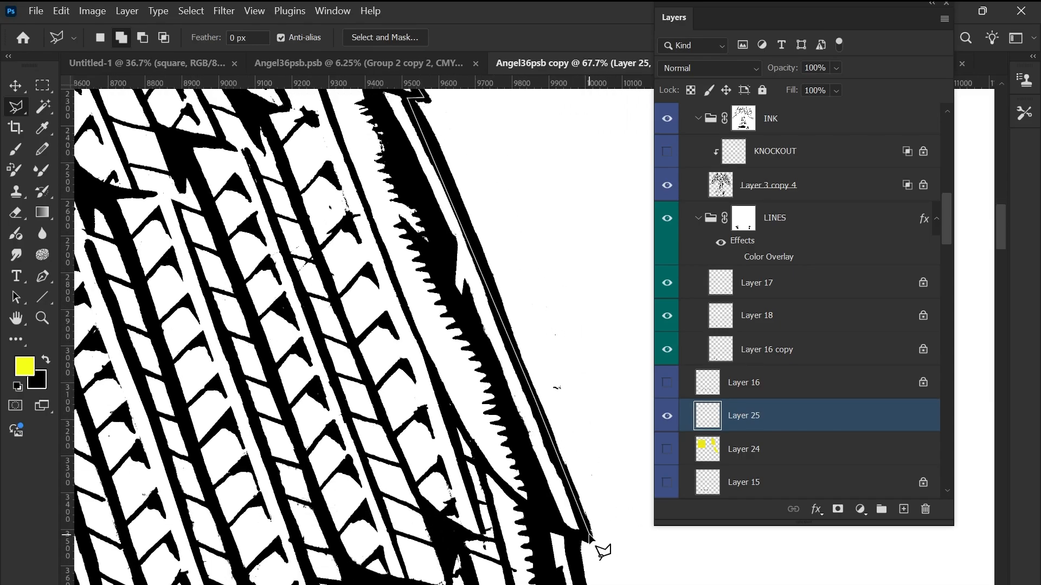
- Run the outline freehand inward across the feathers and close it with a straight edge back to the start near the wing's top
{"action": "mouse_move", "coordinate": [563, 533]}
{"action": "left_mouse_down"}
{"action": "mouse_move", "coordinate": [463, 466]}
{"action": "mouse_move", "coordinate": [399, 444]}
{"action": "mouse_move", "coordinate": [294, 435]}
{"action": "mouse_move", "coordinate": [303, 444]}
{"action": "mouse_move", "coordinate": [270, 420]}
{"action": "left_mouse_up"}
{"action": "key", "text": "ctrl+minus"}
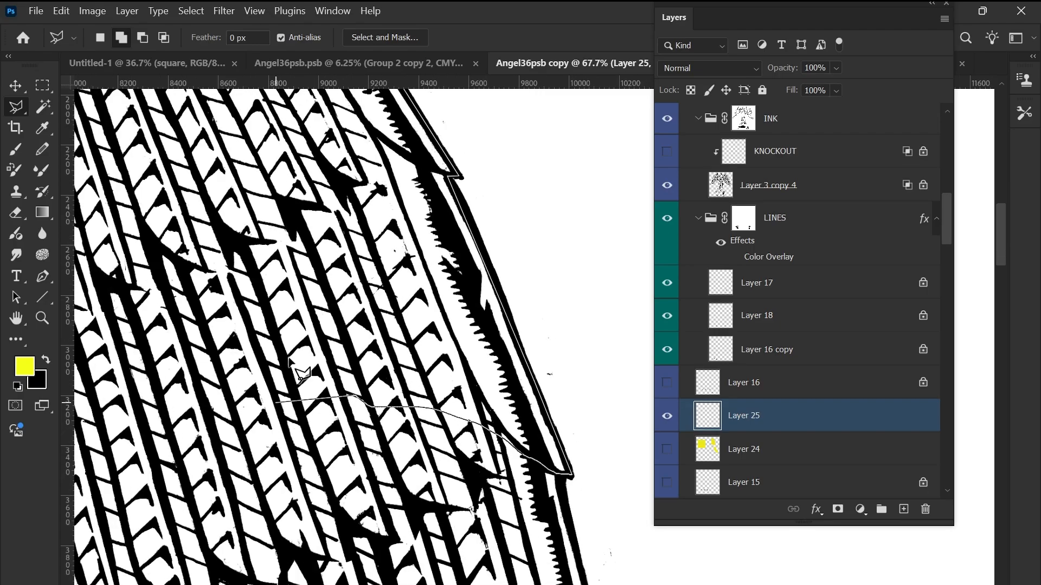
{"action": "left_click_drag", "start_coordinate": [368, 537], "coordinate": [379, 574]}
{"action": "left_click_drag", "start_coordinate": [348, 406], "coordinate": [434, 583]}
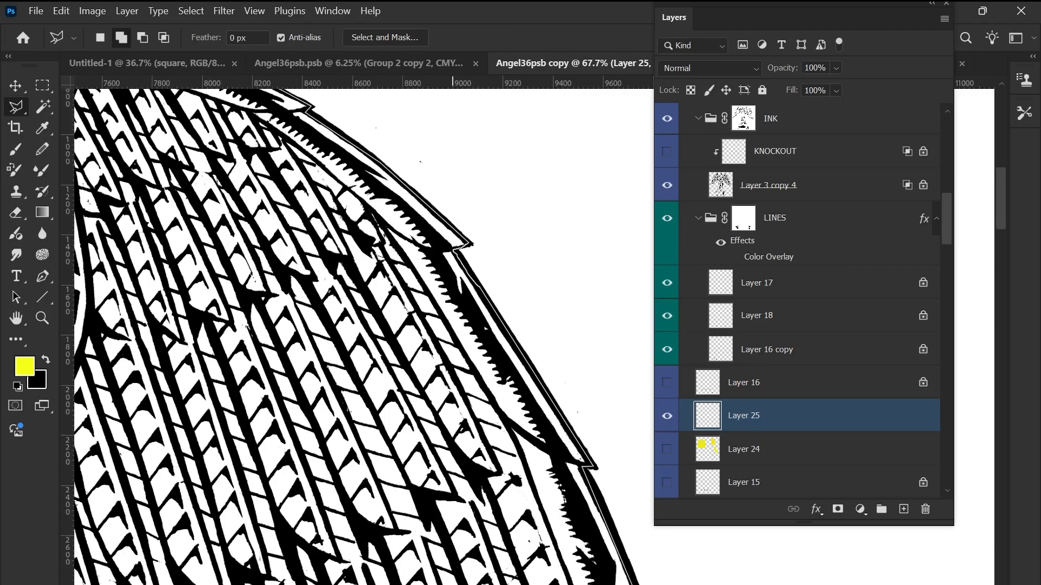
{"action": "left_click_drag", "start_coordinate": [174, 196], "coordinate": [246, 325]}
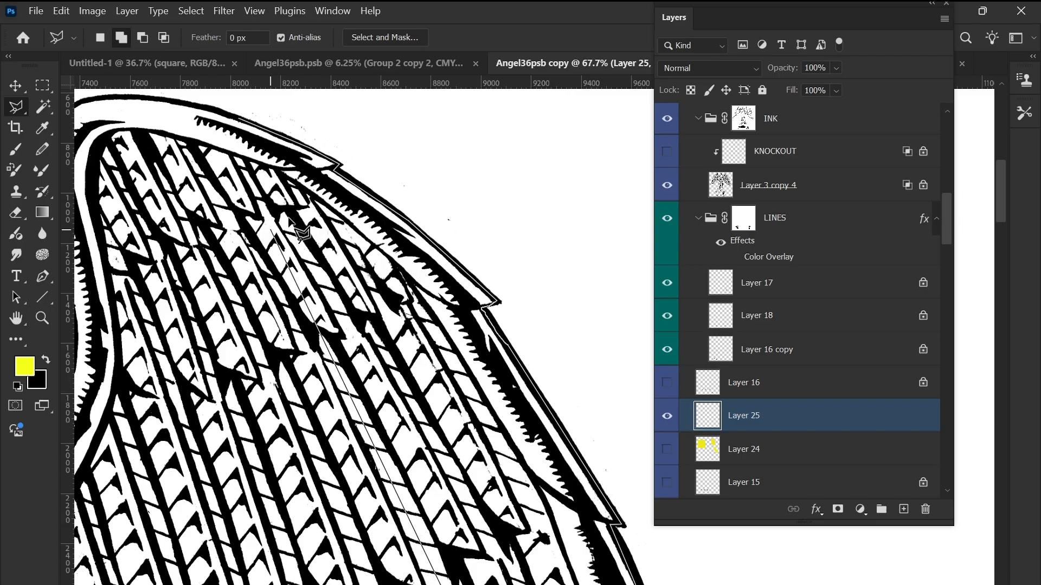
{"action": "left_click", "coordinate": [166, 110]}
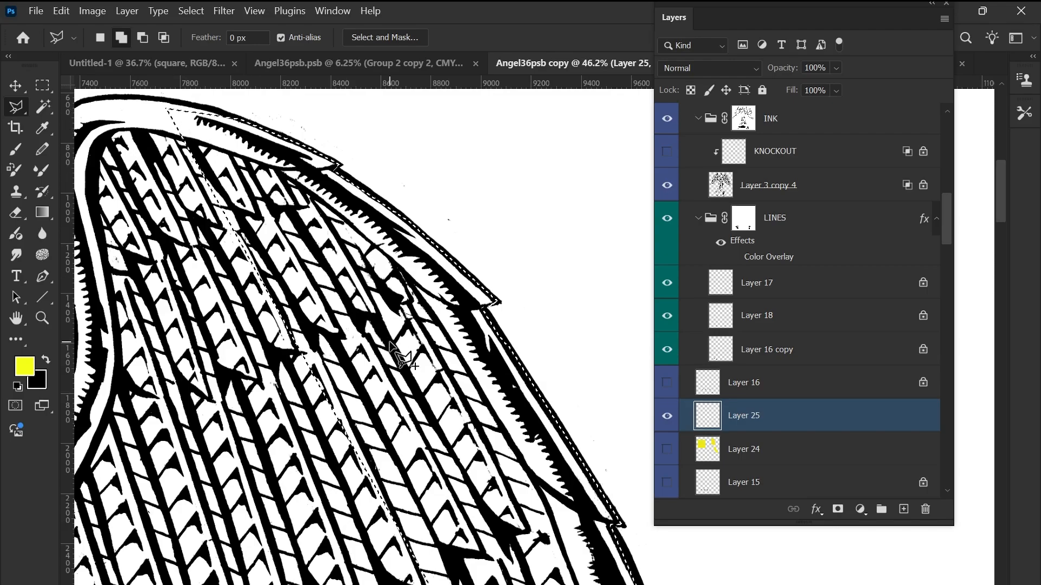
- Paint the wing selection very light pink on Layer 25 and recolour it with Hue/Saturation at Hue -180, Saturation +57 and Lightness -28
{"action": "key", "text": "b"}
{"action": "mouse_move", "coordinate": [493, 267]}
{"action": "left_mouse_down"}
{"action": "mouse_move", "coordinate": [511, 288]}
{"action": "mouse_move", "coordinate": [465, 239]}
{"action": "mouse_move", "coordinate": [386, 277]}
{"action": "mouse_move", "coordinate": [366, 260]}
{"action": "left_mouse_up"}
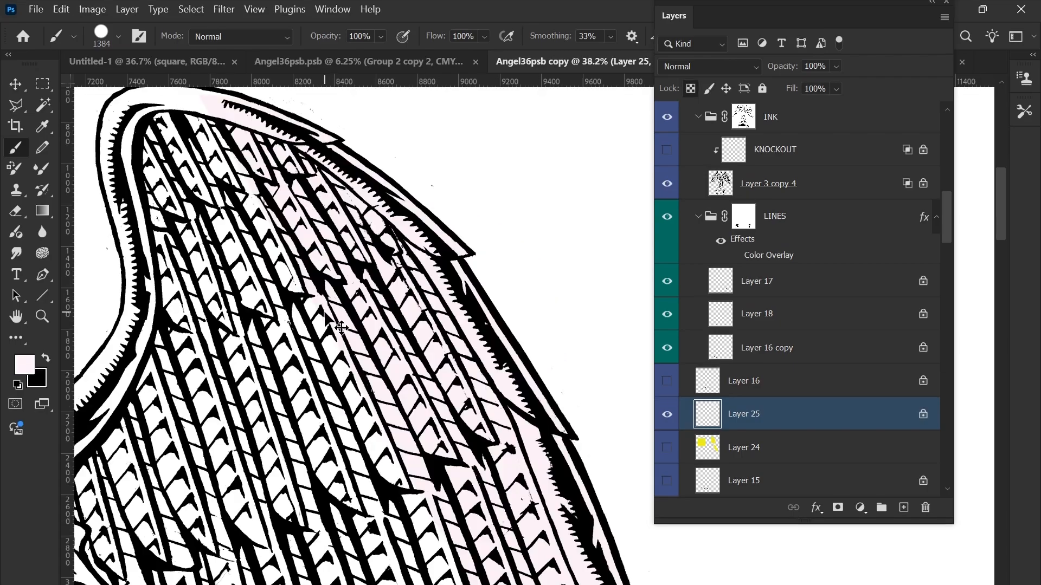
{"action": "key", "text": "ctrl+u"}
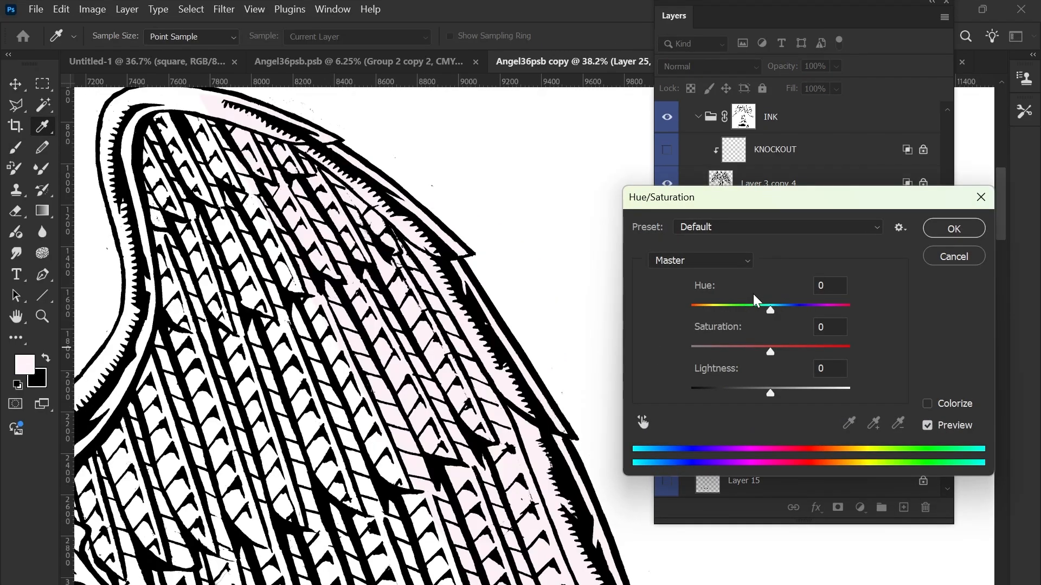
{"action": "left_click_drag", "start_coordinate": [753, 294], "coordinate": [799, 310]}
{"action": "left_click_drag", "start_coordinate": [770, 352], "coordinate": [816, 352]}
{"action": "mouse_move", "coordinate": [770, 393]}
{"action": "left_mouse_down"}
{"action": "mouse_move", "coordinate": [723, 392]}
{"action": "mouse_move", "coordinate": [749, 394]}
{"action": "left_mouse_up"}
{"action": "left_click_drag", "start_coordinate": [786, 314], "coordinate": [673, 318]}
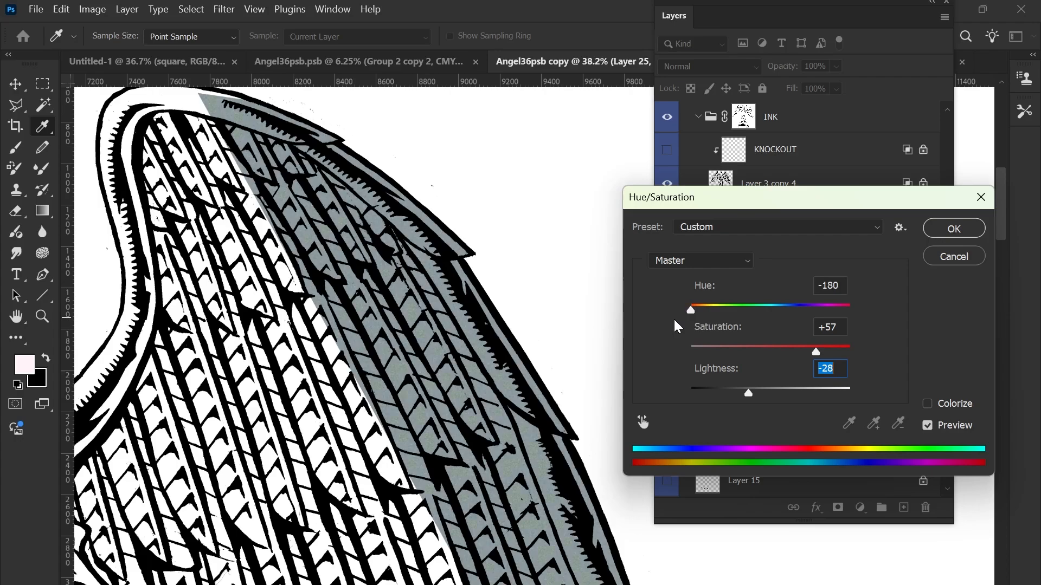
{"action": "key", "text": "Return"}
{"action": "key", "text": "b"}
{"action": "scroll", "coordinate": [477, 303], "scroll_direction": "down", "scroll_amount": 3}
{"action": "scroll", "coordinate": [476, 316], "scroll_direction": "up", "scroll_amount": 2}
- In the Untitled-1 document, draw a closed Polygonal Lasso selection with straight and freehand edges around the white square and across the pentagon
{"action": "key", "text": "l"}
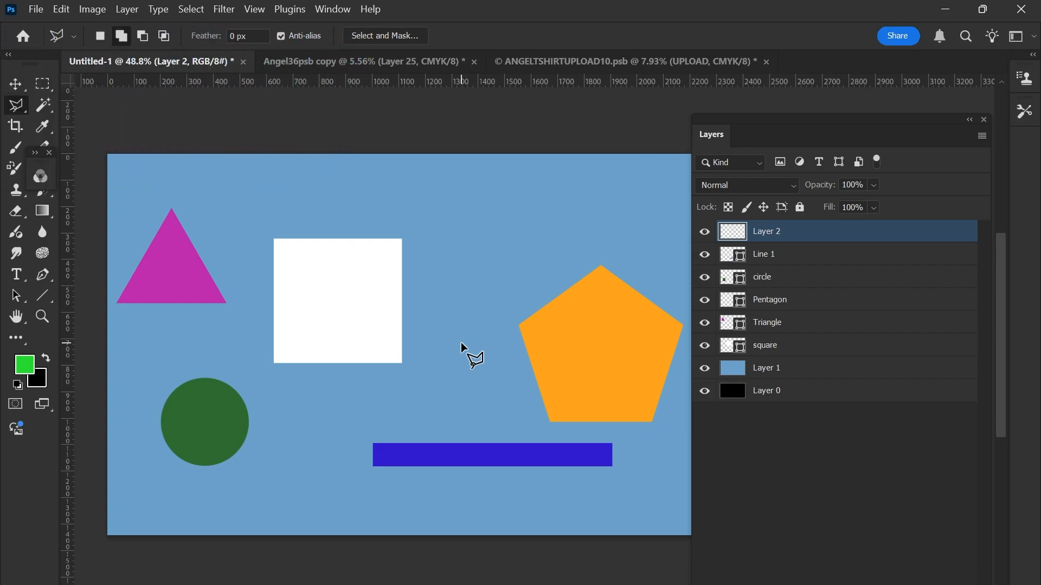
{"action": "key", "text": "v"}
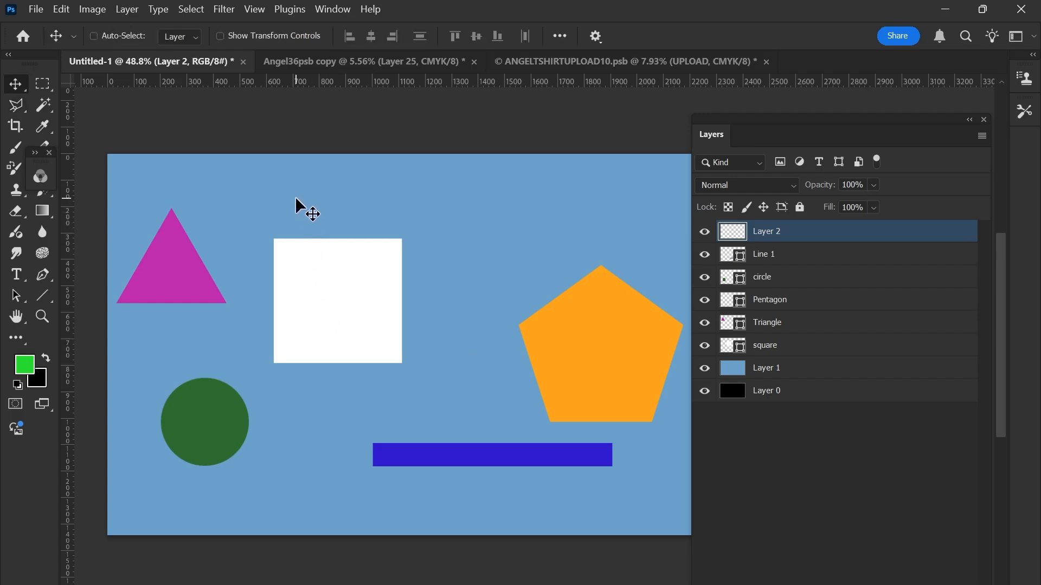
{"action": "key", "text": "l"}
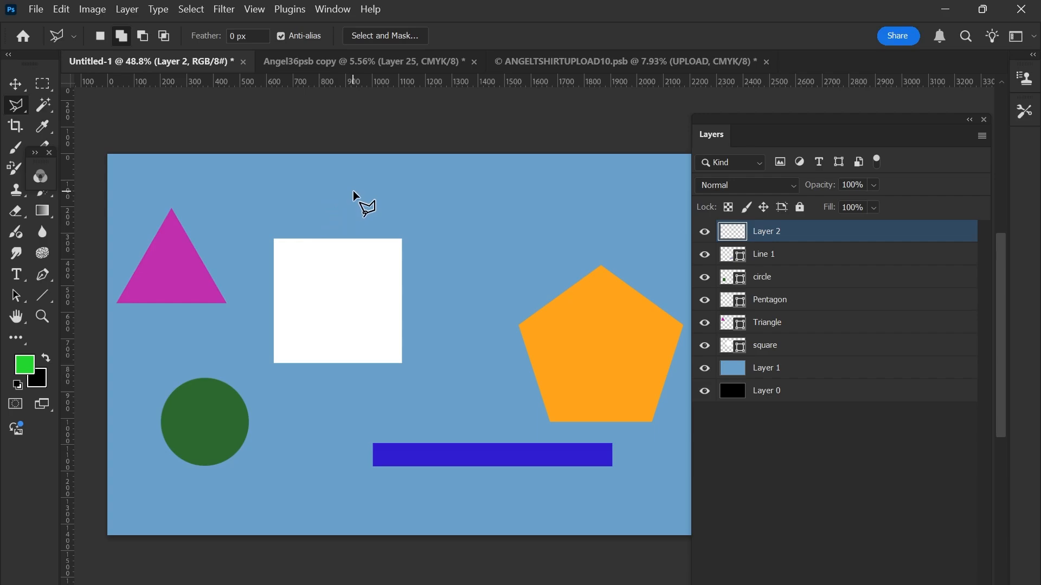
{"action": "left_click", "coordinate": [395, 194]}
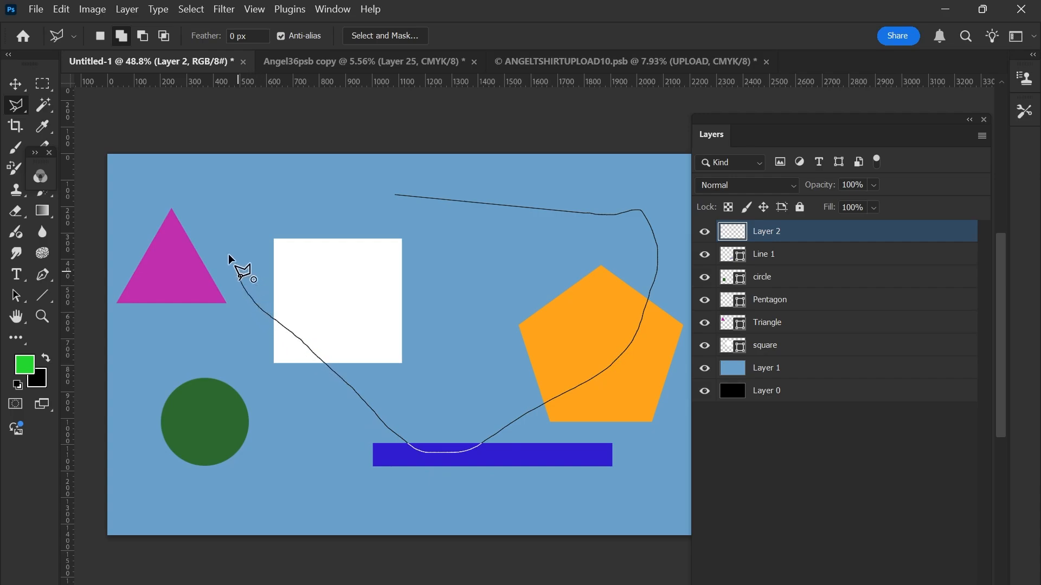
{"action": "double_click", "coordinate": [344, 180]}
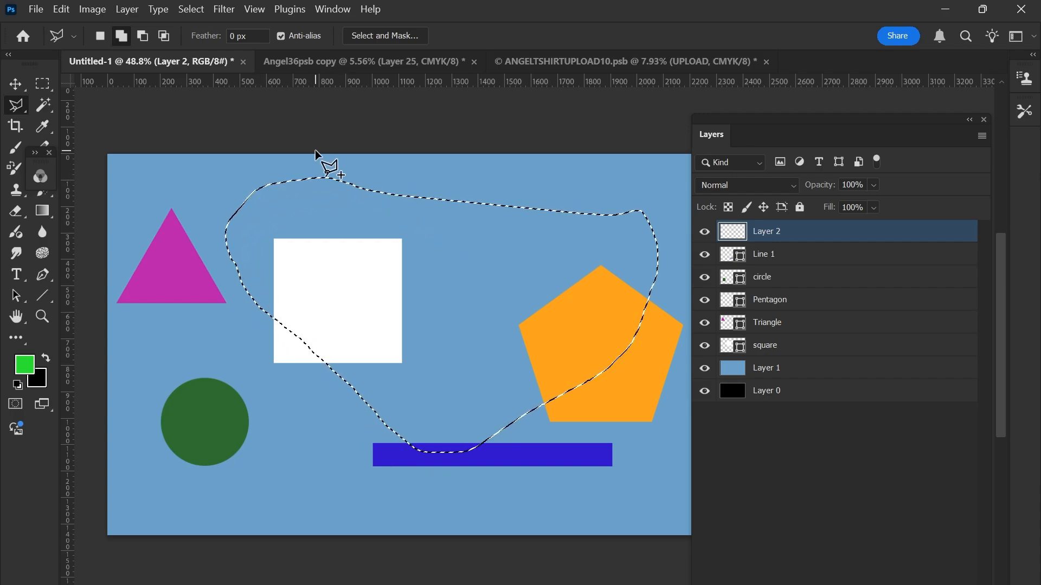
- Save the lasso selection as a new channel named SELECTION2 in Untitled-1 and deselect it
{"action": "left_click", "coordinate": [191, 9]}
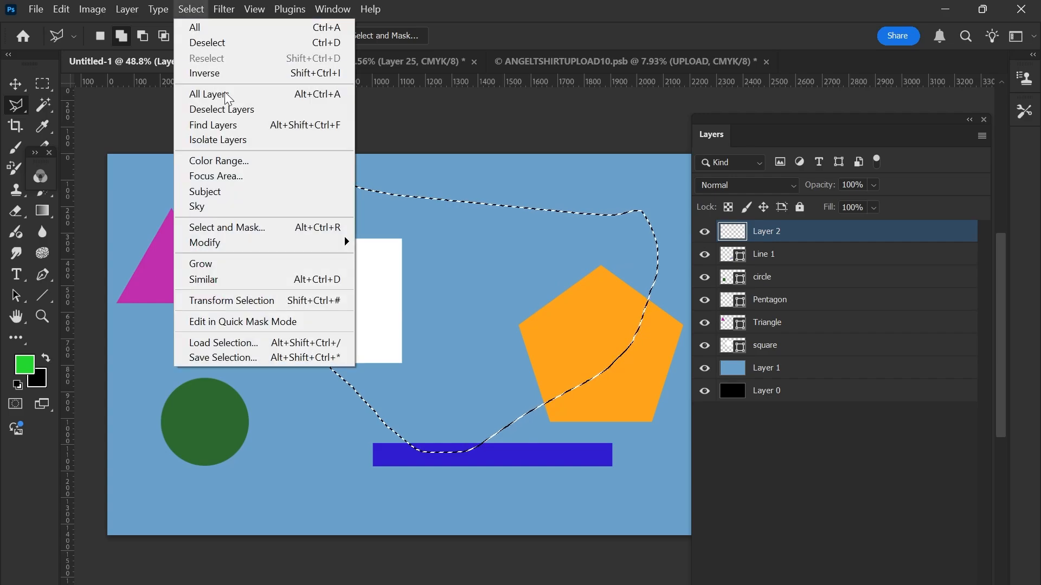
{"action": "left_click", "coordinate": [245, 357]}
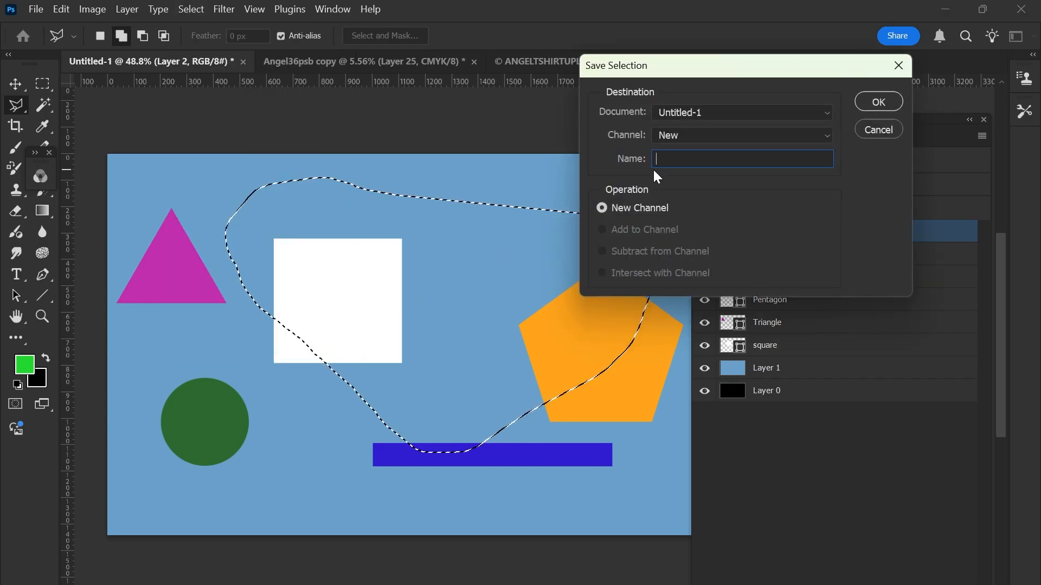
{"action": "type", "text": "SELEC"}
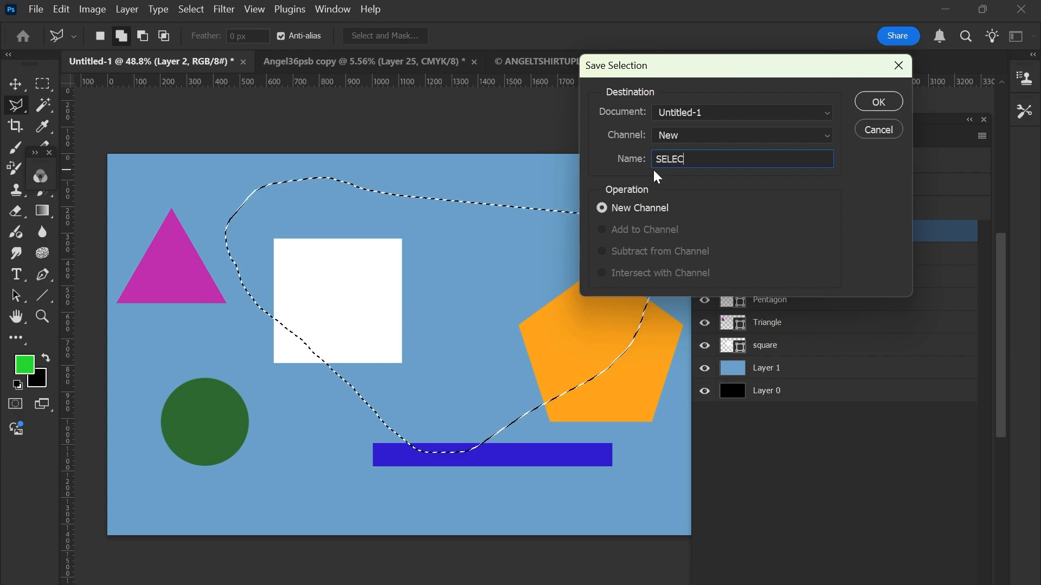
{"action": "type", "text": "TION2"}
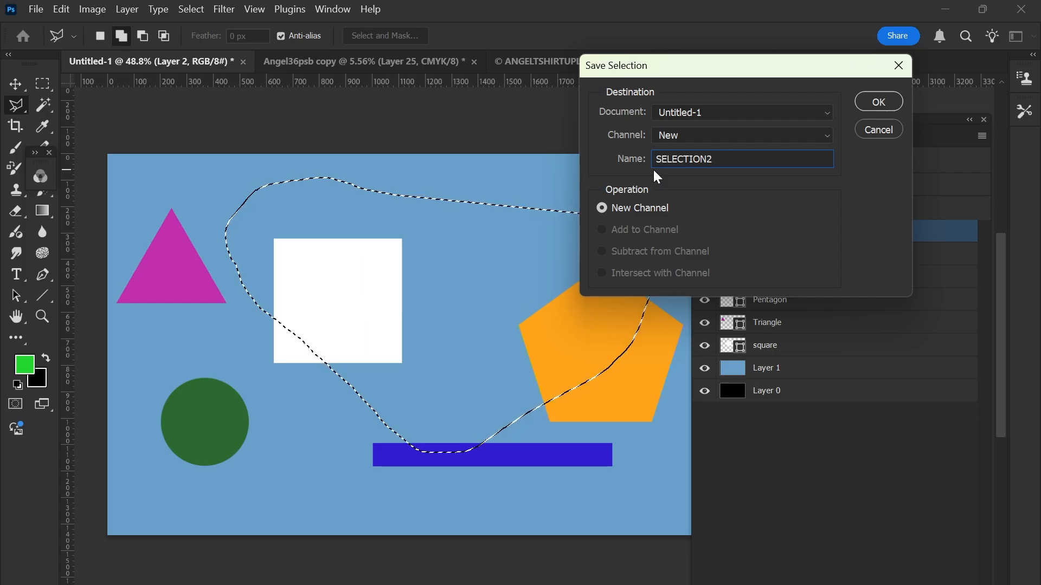
{"action": "left_click", "coordinate": [881, 97]}
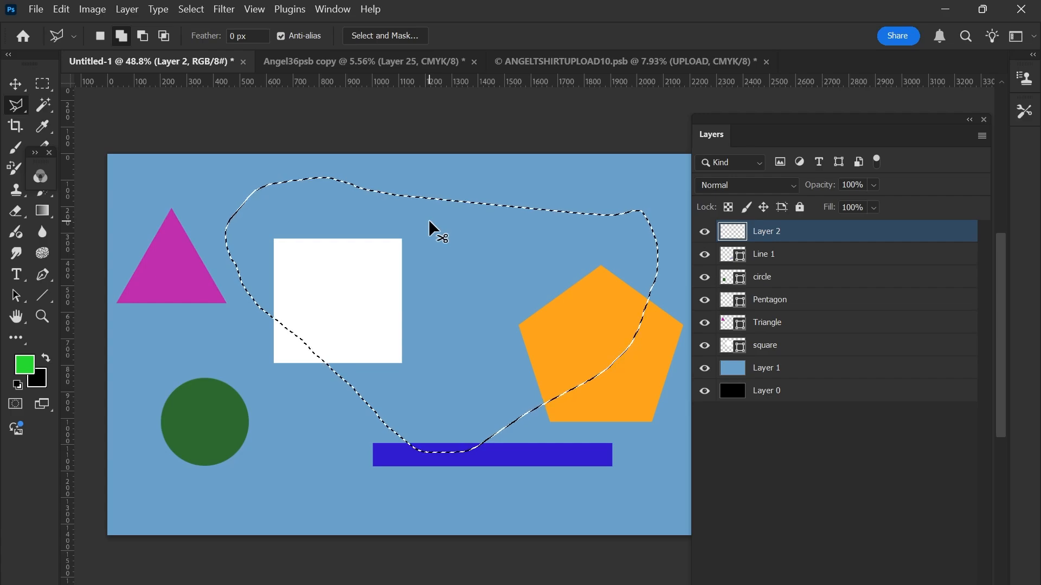
{"action": "key", "text": "ctrl+d"}
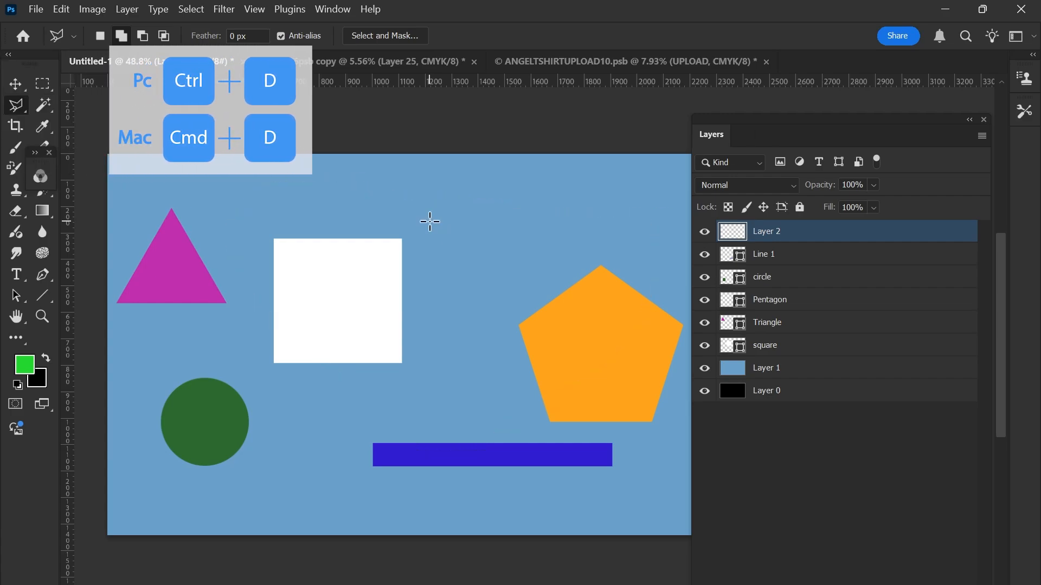
- Switch to the Move tool, load the saved SELECTION2 channel as a new selection and deselect it
{"action": "key", "text": "v"}
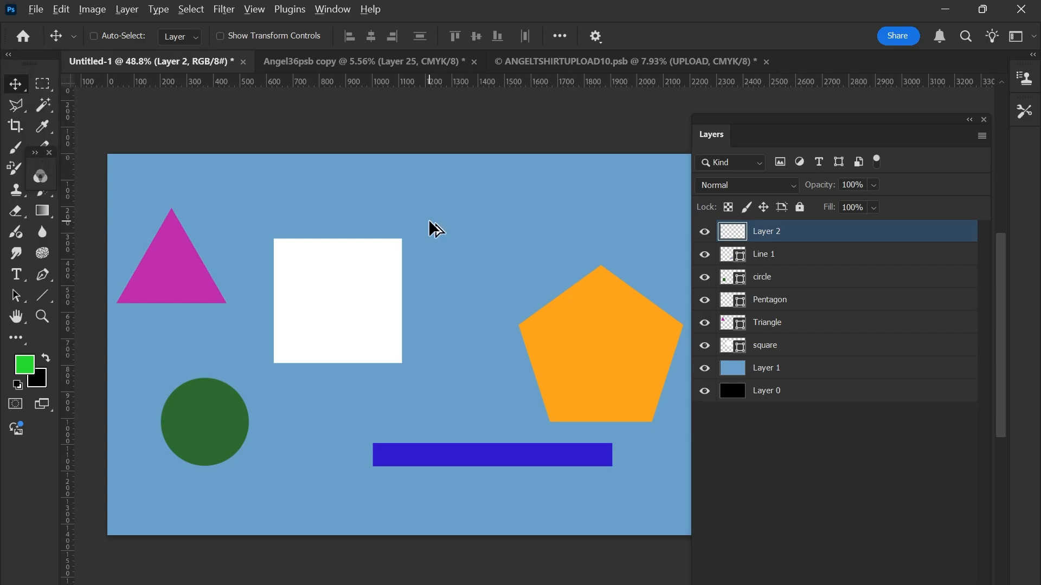
{"action": "left_click", "coordinate": [192, 10]}
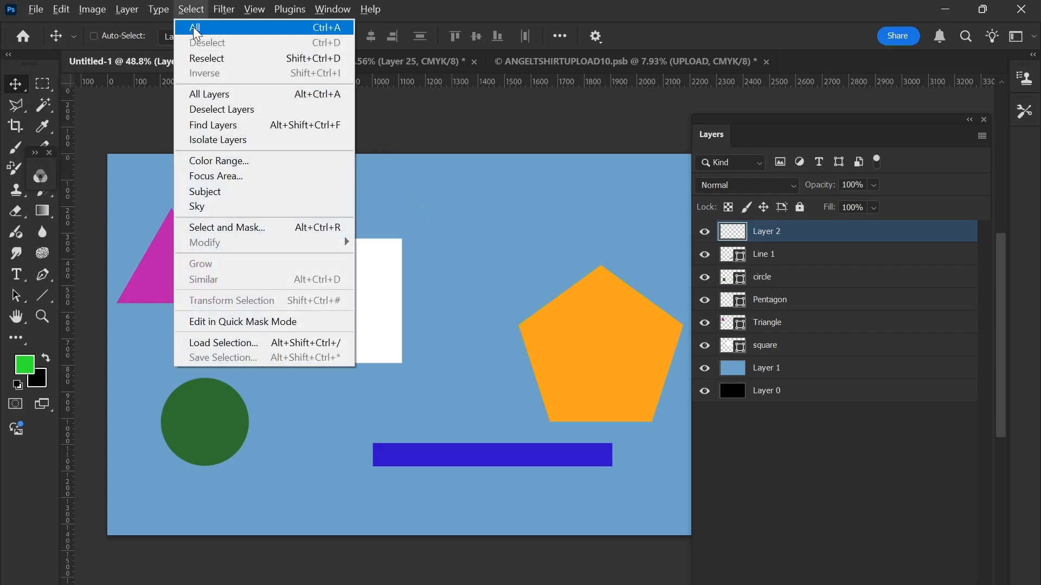
{"action": "left_click", "coordinate": [251, 347]}
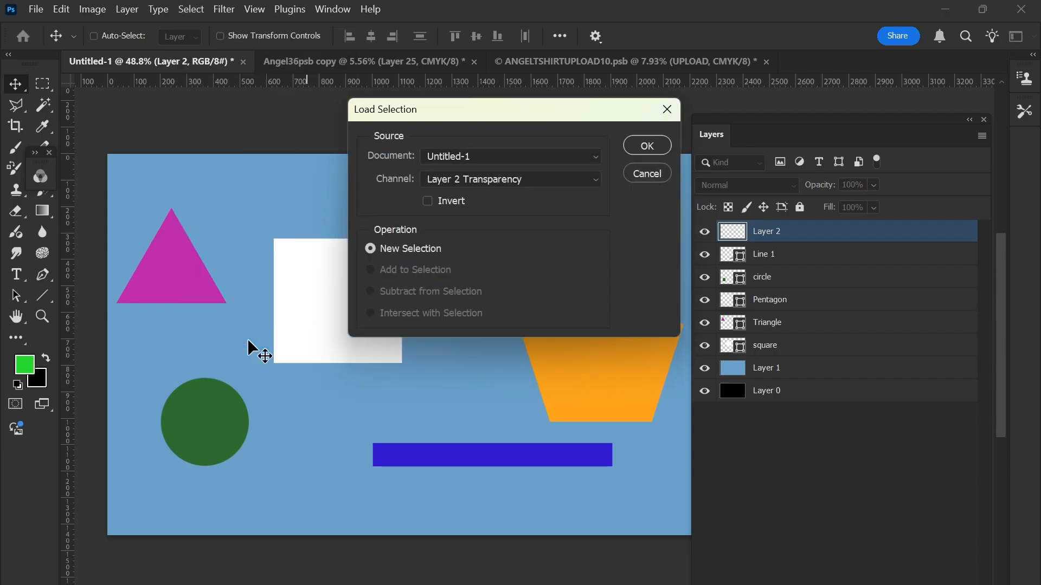
{"action": "left_click", "coordinate": [535, 179]}
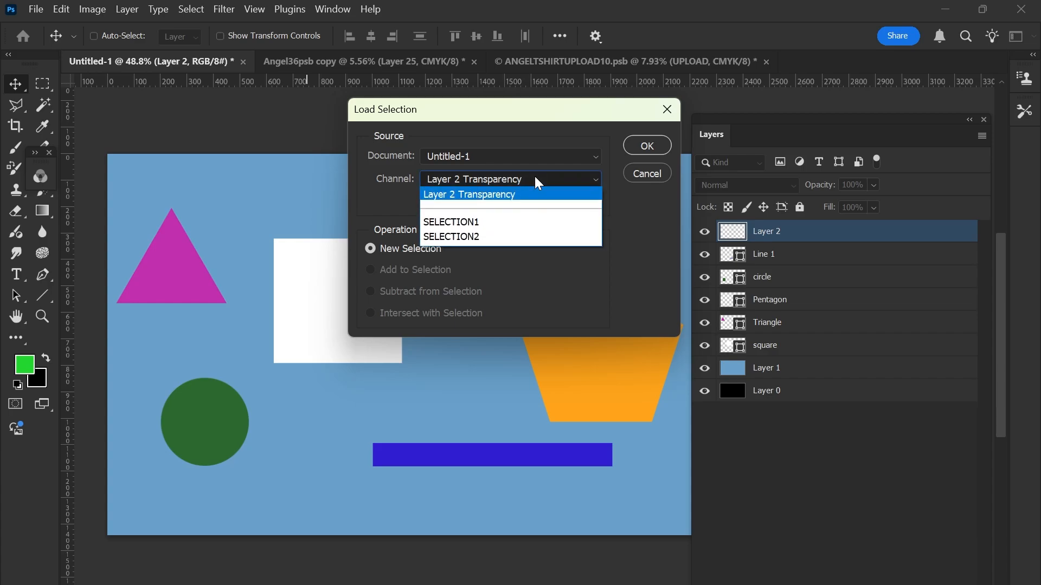
{"action": "left_click", "coordinate": [502, 239]}
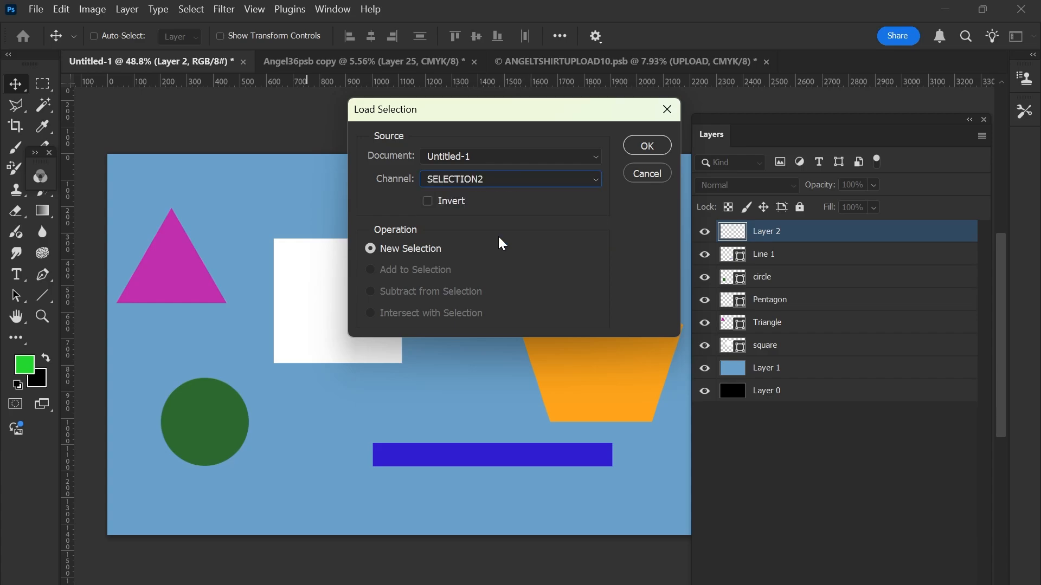
{"action": "left_click", "coordinate": [647, 145]}
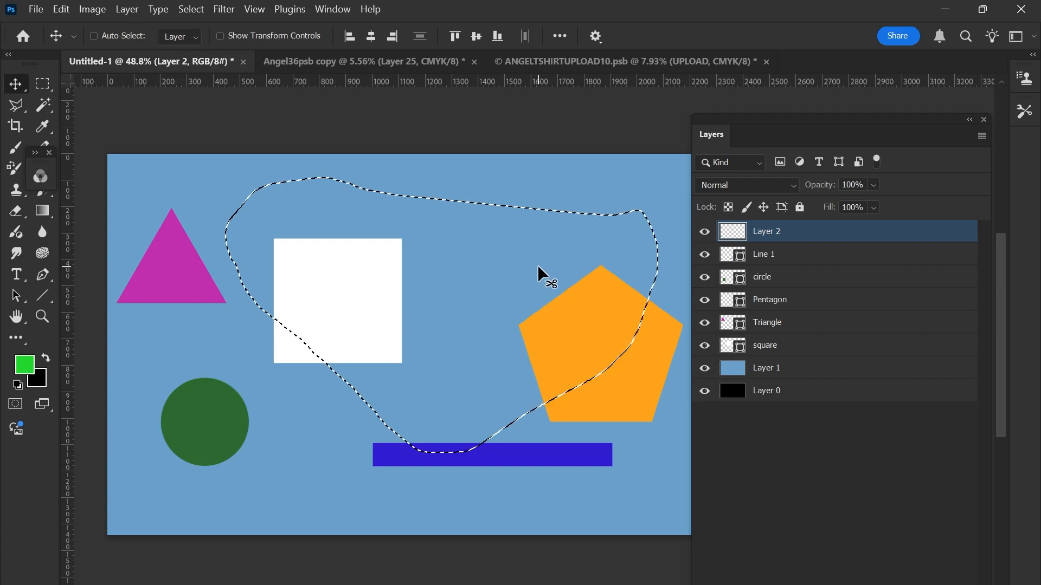
{"action": "key", "text": "ctrl+d"}
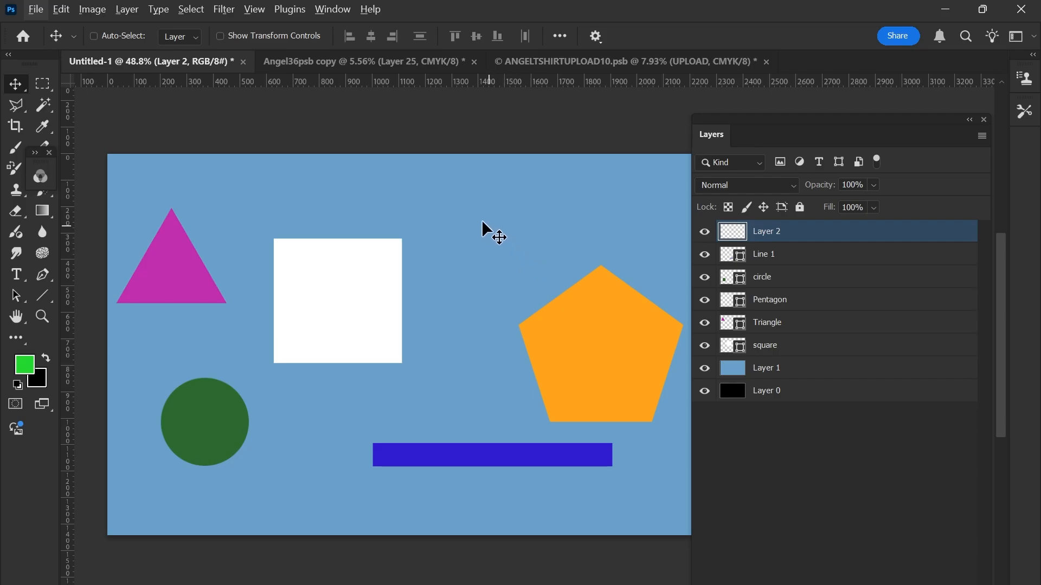
- Show the document's channels and load SELECTION2 as a selection directly from its channel thumbnail twice, deselecting after each load
{"action": "left_click", "coordinate": [333, 11]}
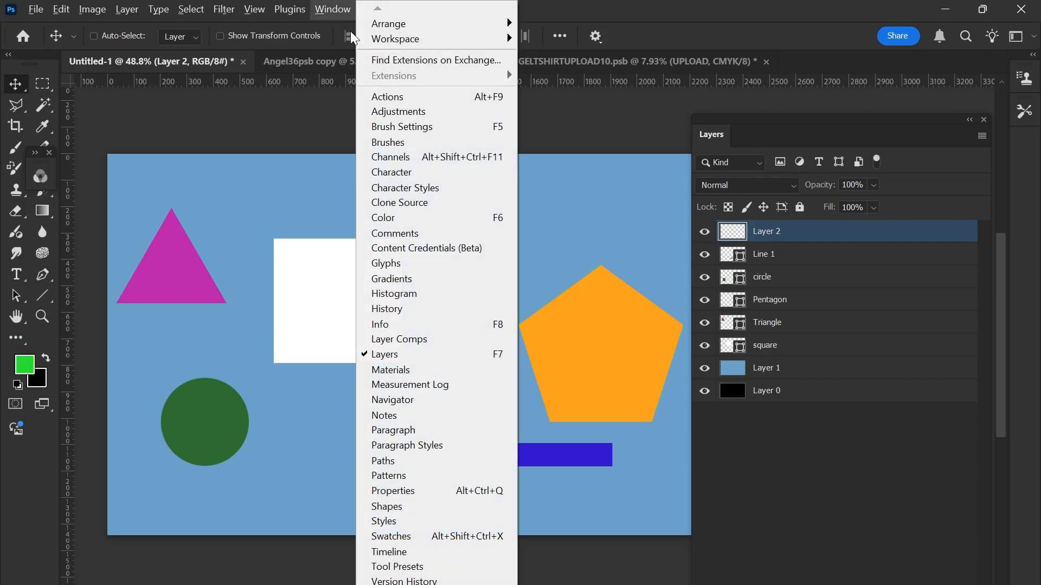
{"action": "left_click", "coordinate": [403, 155]}
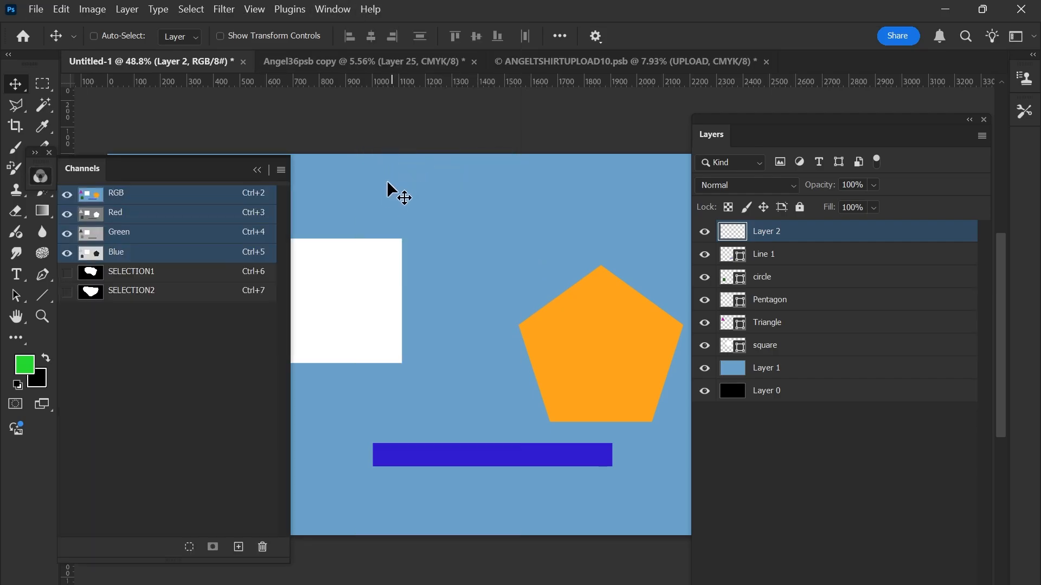
{"action": "left_click", "coordinate": [92, 298], "text": "ctrl"}
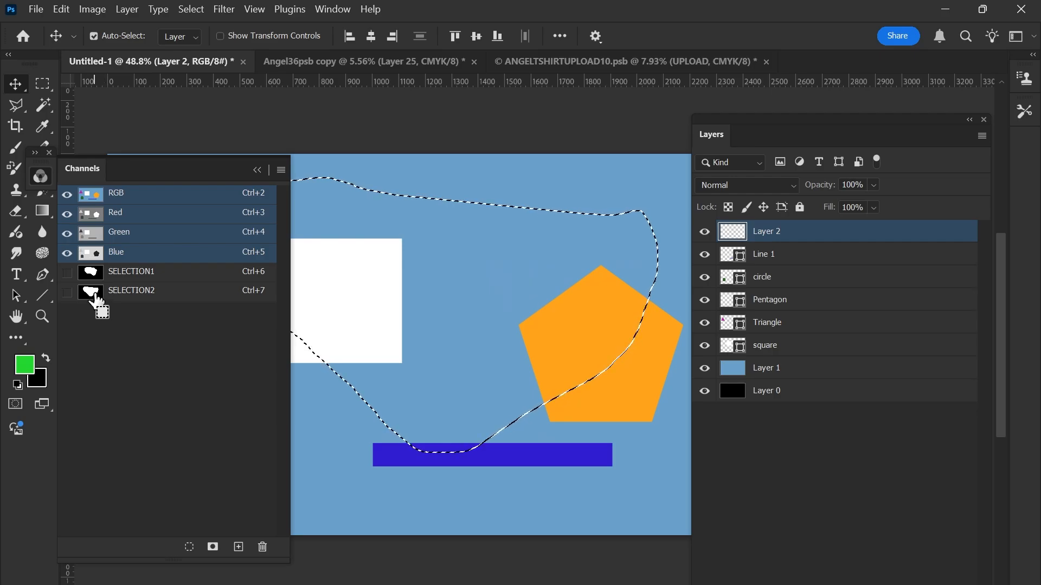
{"action": "key", "text": "ctrl+d"}
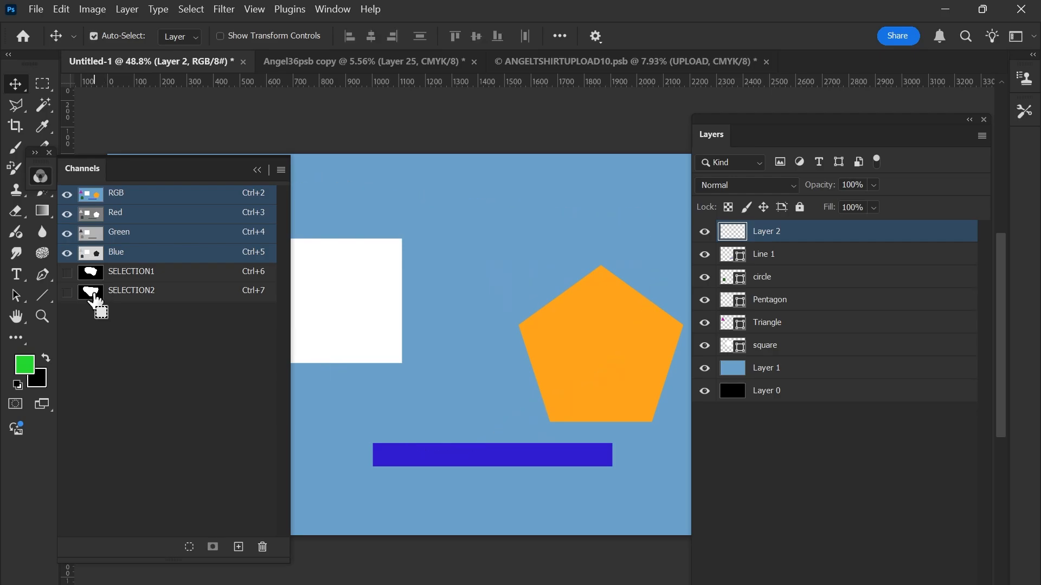
{"action": "left_click", "coordinate": [91, 298], "text": "ctrl"}
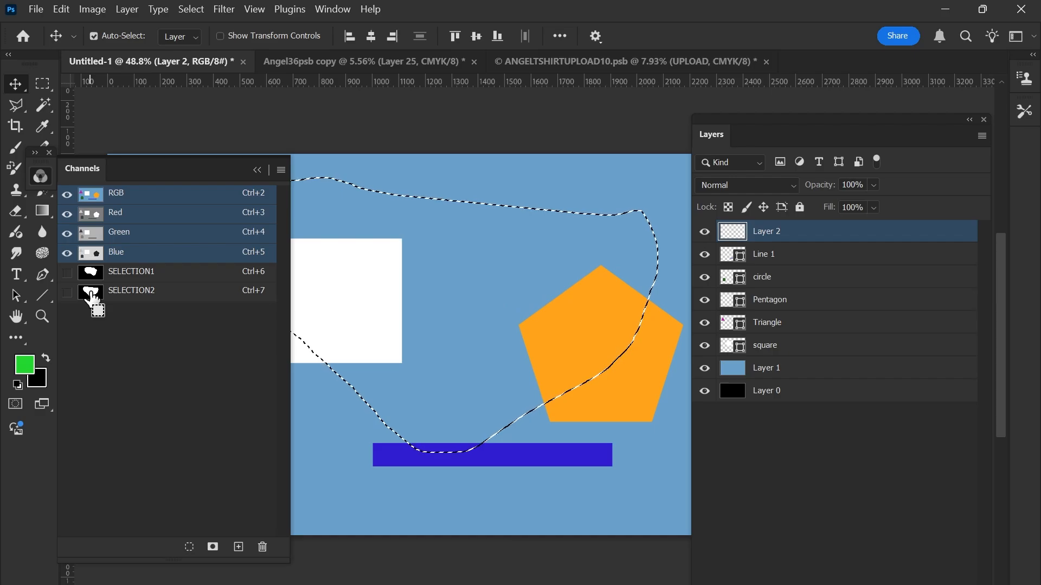
{"action": "key", "text": "ctrl+d"}
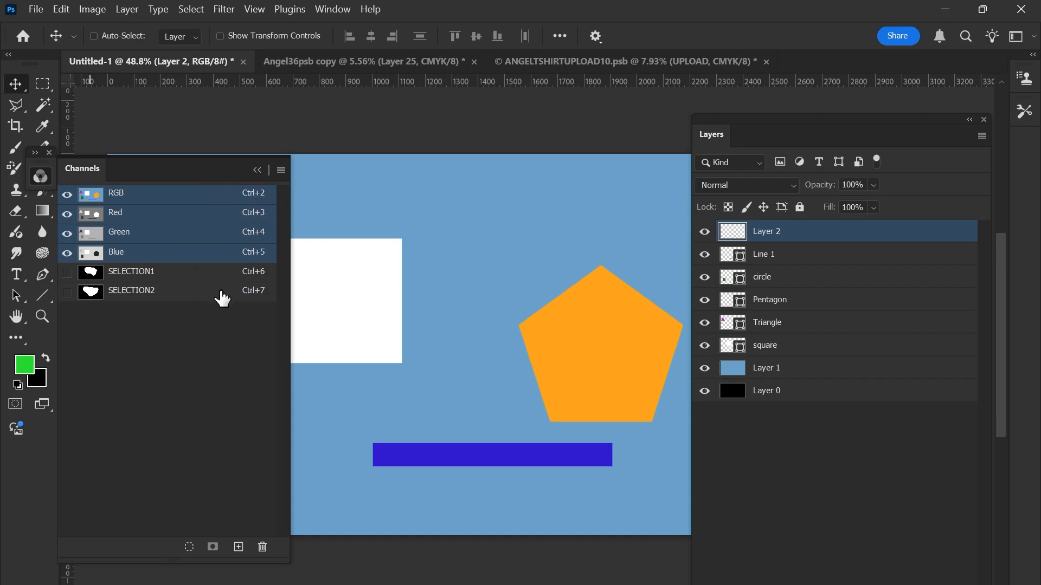
- View the SELECTION2 channel alone, return to the RGB composite, then load SELECTION2 as a selection and deselect it
{"action": "key", "text": "ctrl"}
{"action": "key", "text": "ctrl+7"}
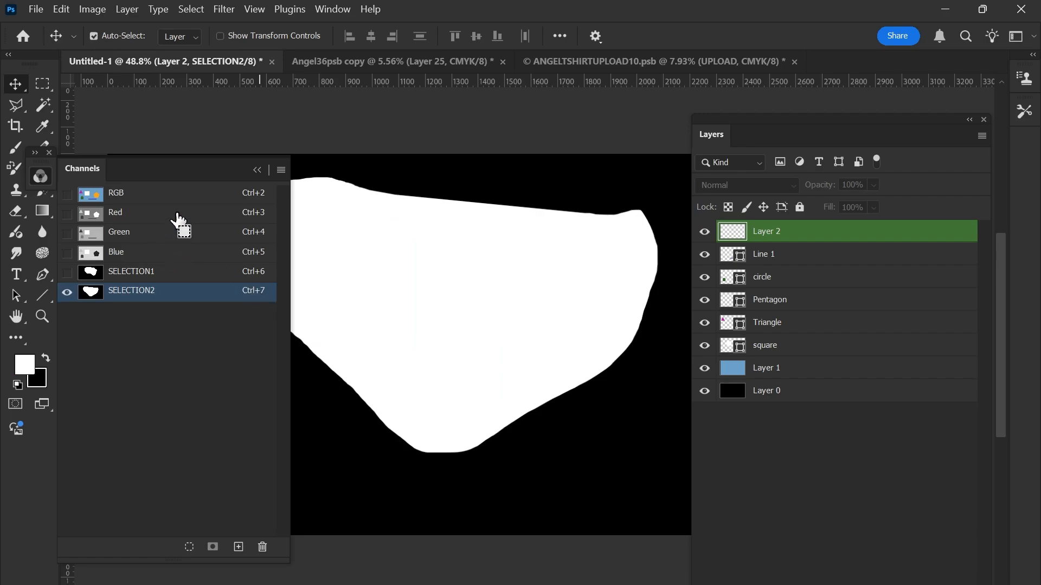
{"action": "key", "text": "ctrl+2"}
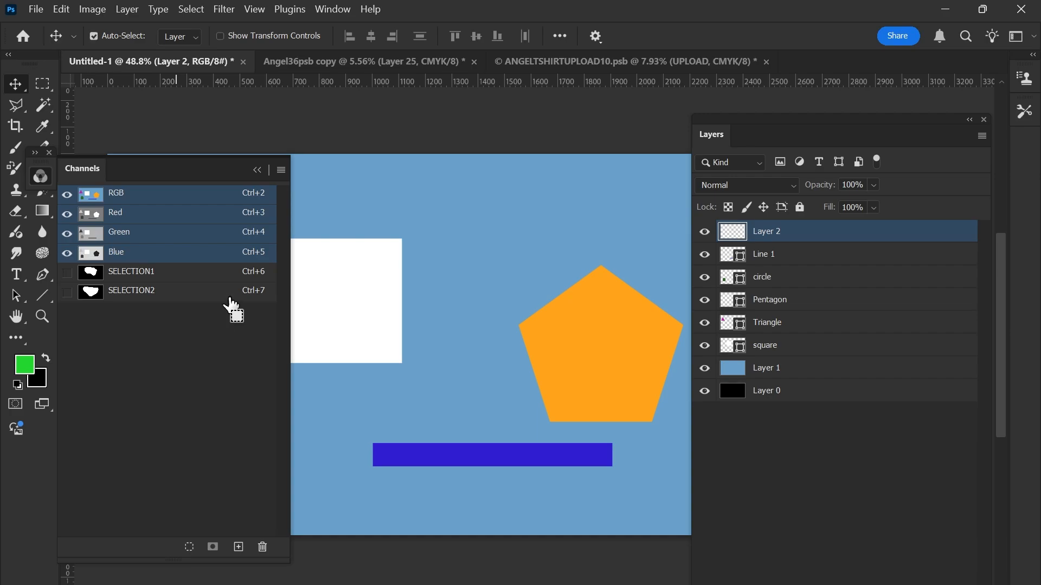
{"action": "left_click_drag", "start_coordinate": [233, 297], "coordinate": [263, 297]}
{"action": "left_click", "coordinate": [263, 297], "text": "ctrl"}
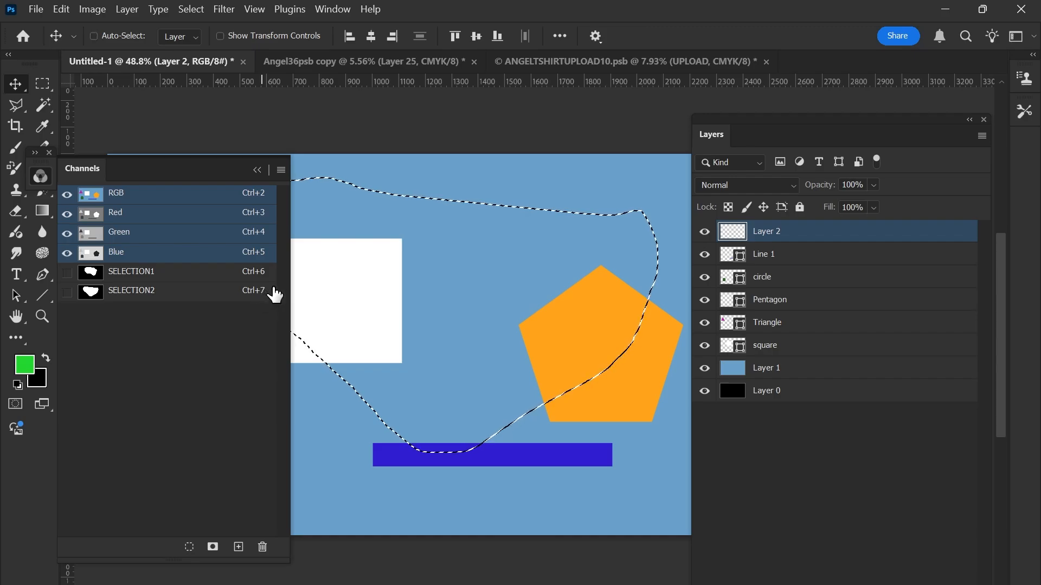
{"action": "key", "text": "ctrl+d"}
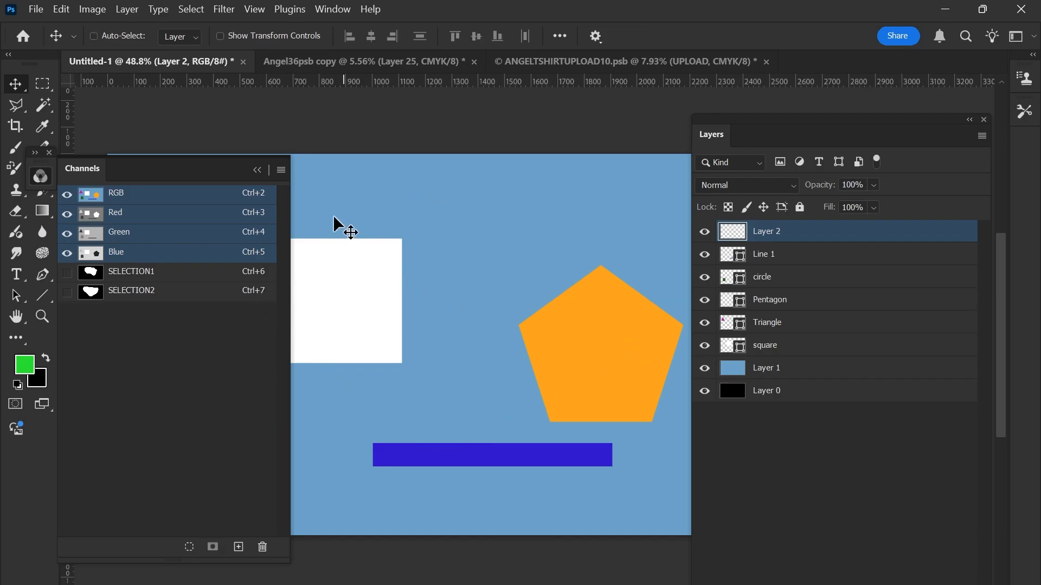
- Close the channel list, restore the last selection with Reselect and deselect it again
{"action": "left_click_drag", "start_coordinate": [211, 171], "coordinate": [296, 255]}
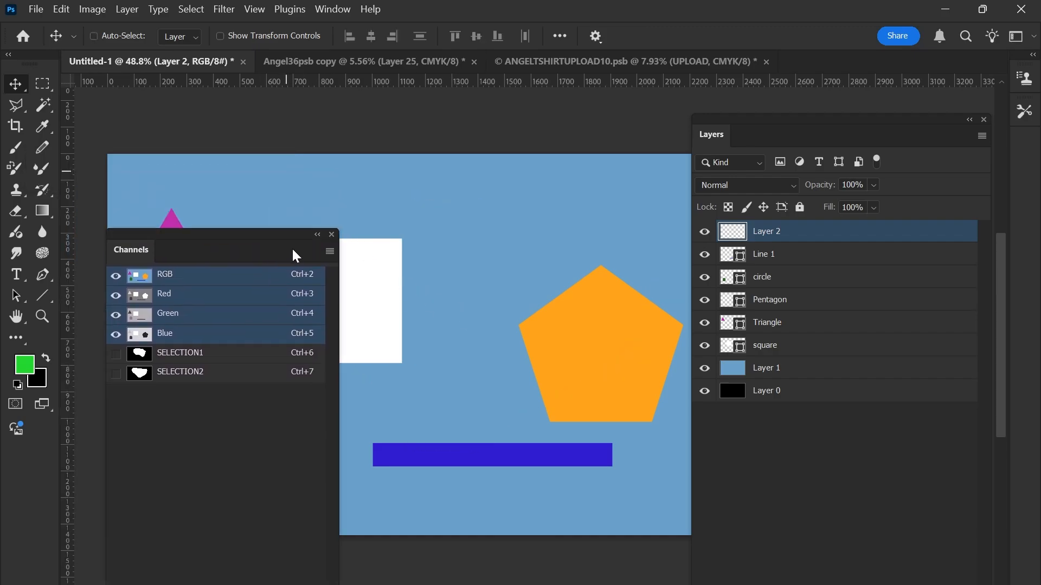
{"action": "left_click", "coordinate": [331, 235]}
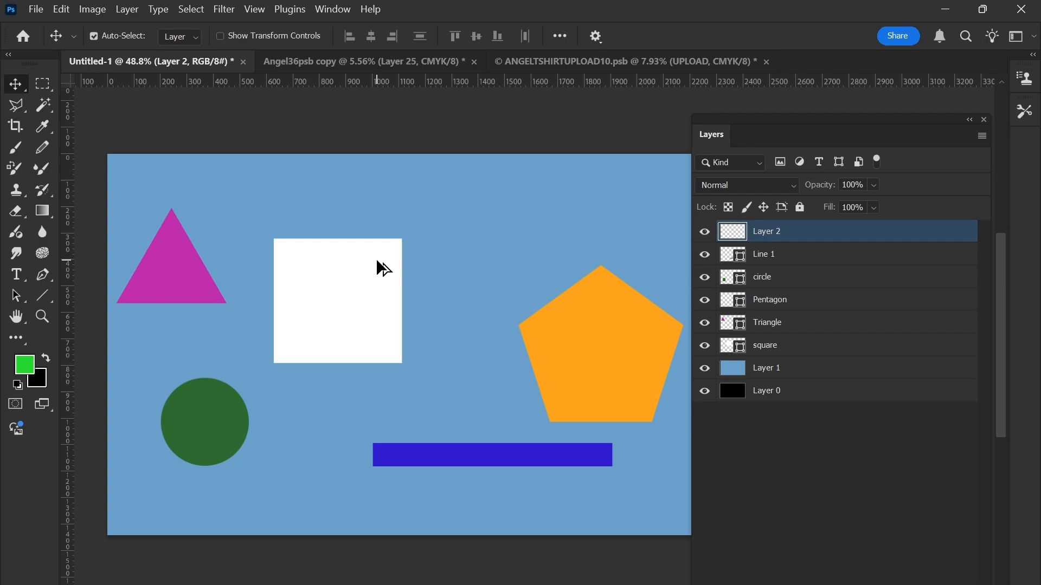
{"action": "key", "text": "ctrl+shift+d"}
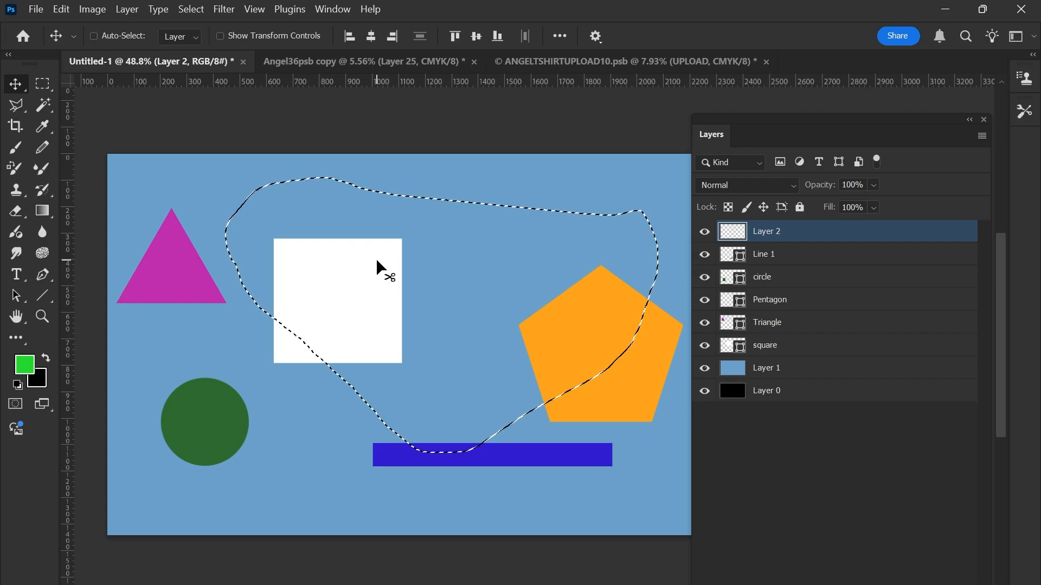
{"action": "key", "text": "ctrl+d"}
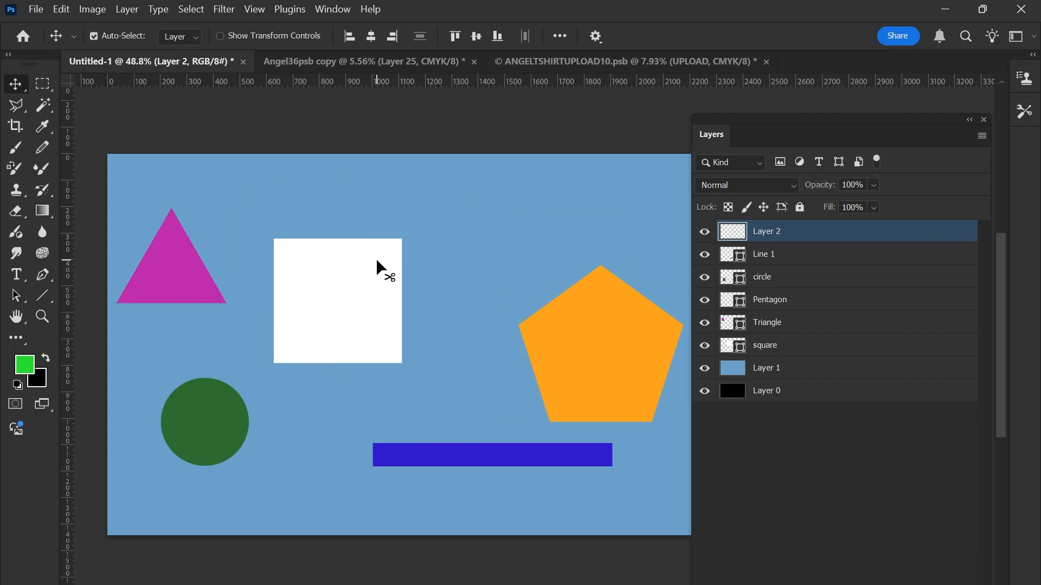
- Draw a closed Polygonal Lasso selection enclosing the white square and crossing the triangle, green circle and pentagon
{"action": "key", "text": "l"}
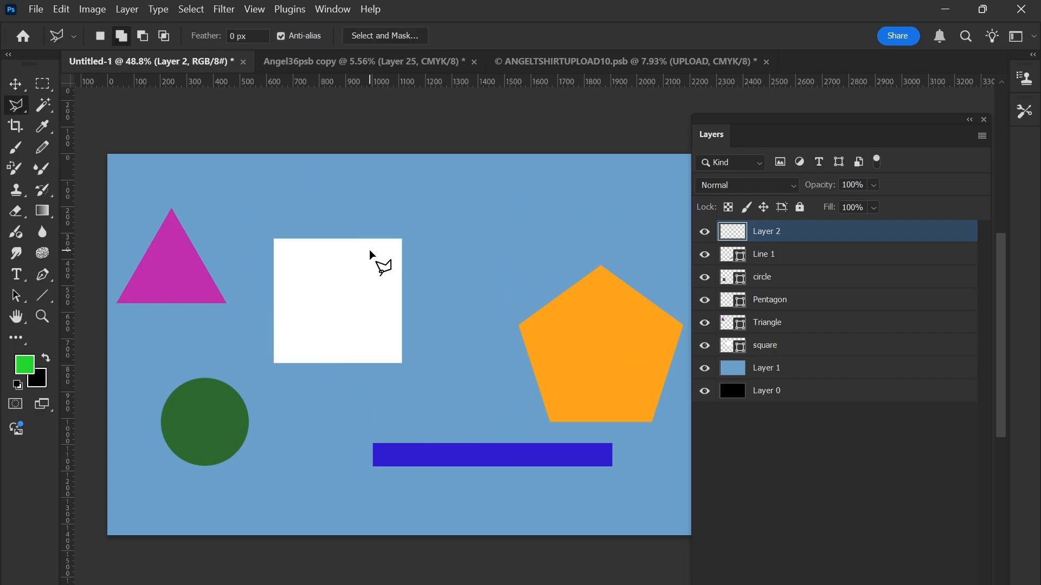
{"action": "left_click", "coordinate": [313, 199]}
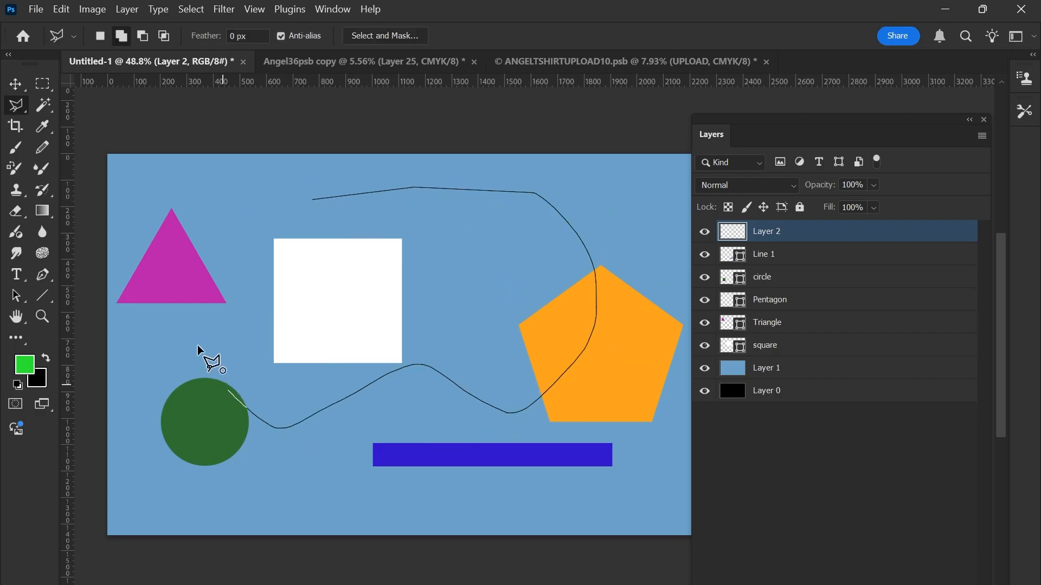
{"action": "left_click_drag", "start_coordinate": [220, 214], "coordinate": [309, 205]}
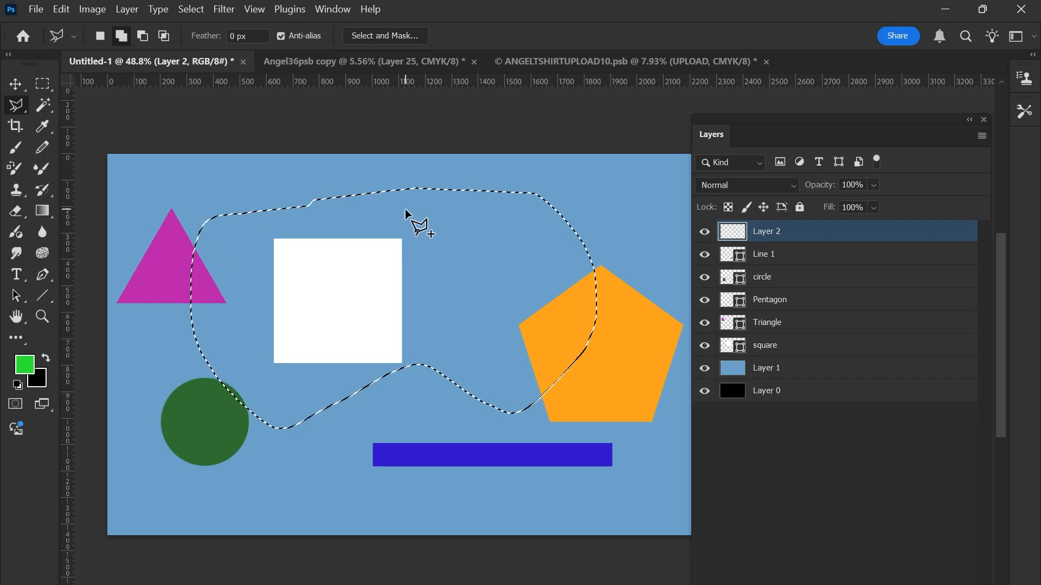
- Show the document's channels, save the new lasso selection directly as an alpha channel and deselect it
{"action": "key", "text": "alt+w"}
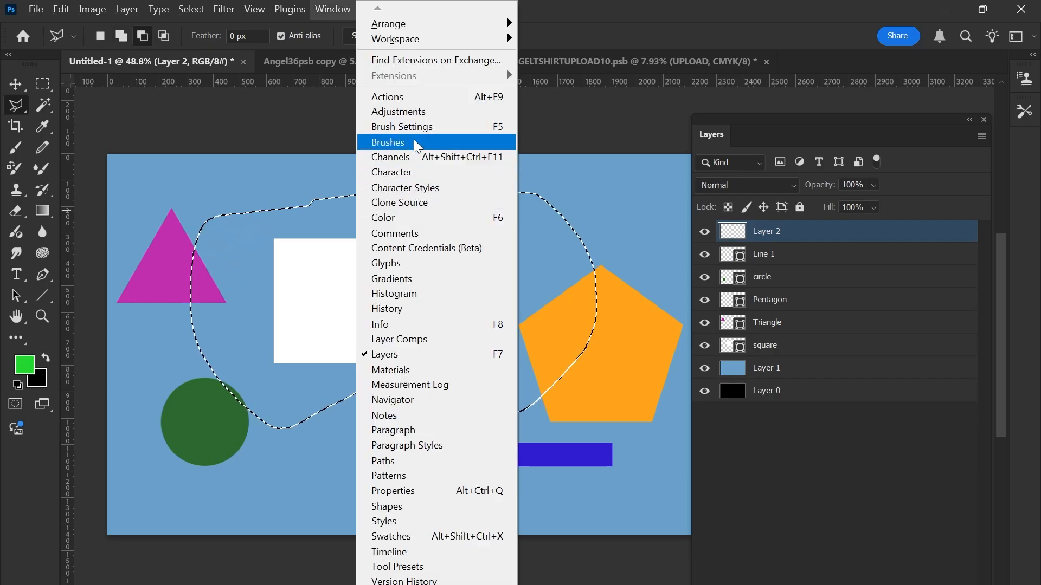
{"action": "left_click", "coordinate": [418, 156]}
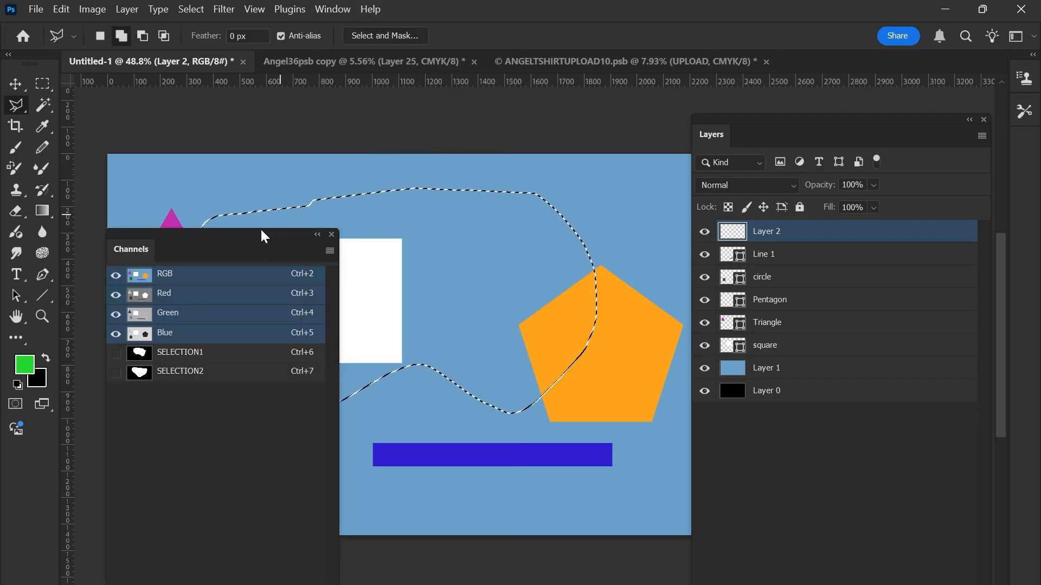
{"action": "left_click_drag", "start_coordinate": [234, 239], "coordinate": [142, 148]}
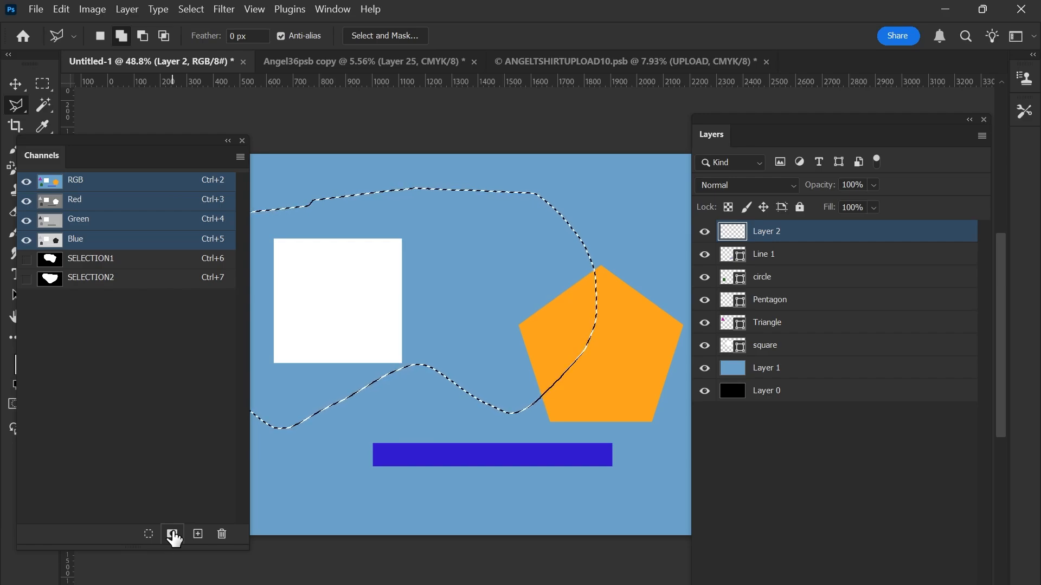
{"action": "left_click", "coordinate": [173, 536]}
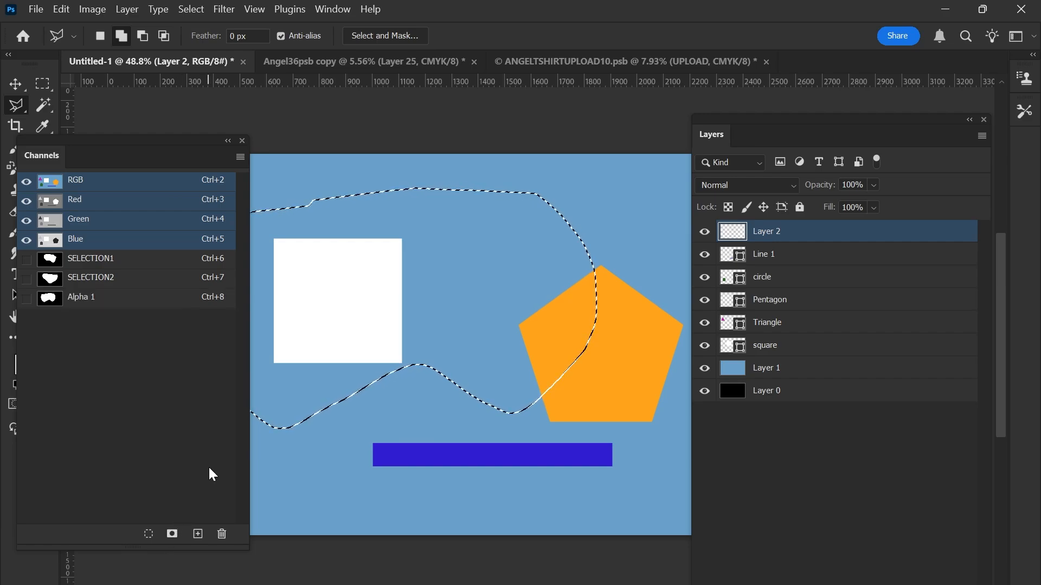
{"action": "key", "text": "ctrl+d"}
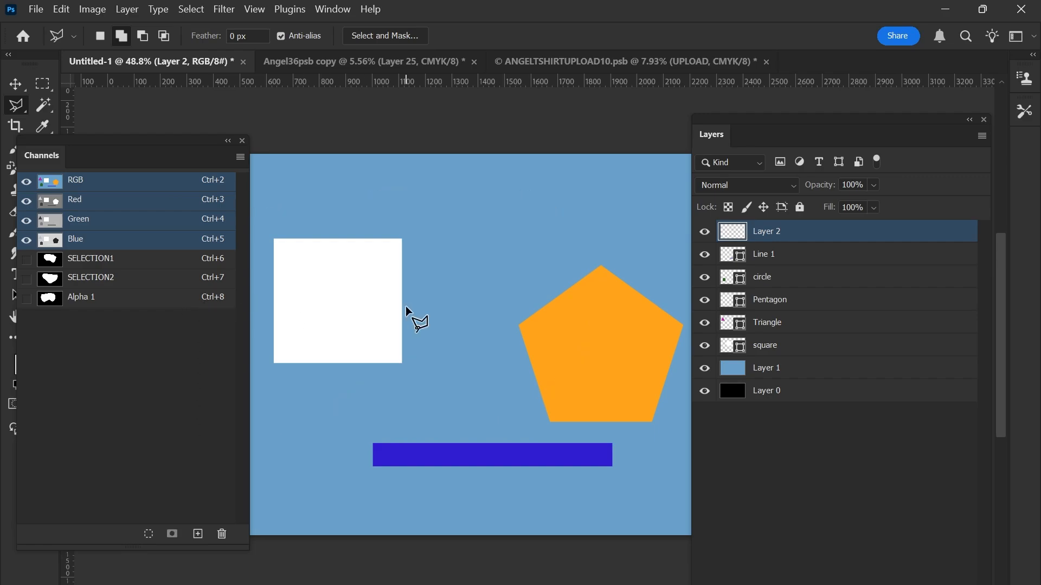
- Load the Alpha 1 channel as a selection and deselect it, then do the same with the SELECTION2 channel
{"action": "key", "text": "ctrl+alt+8"}
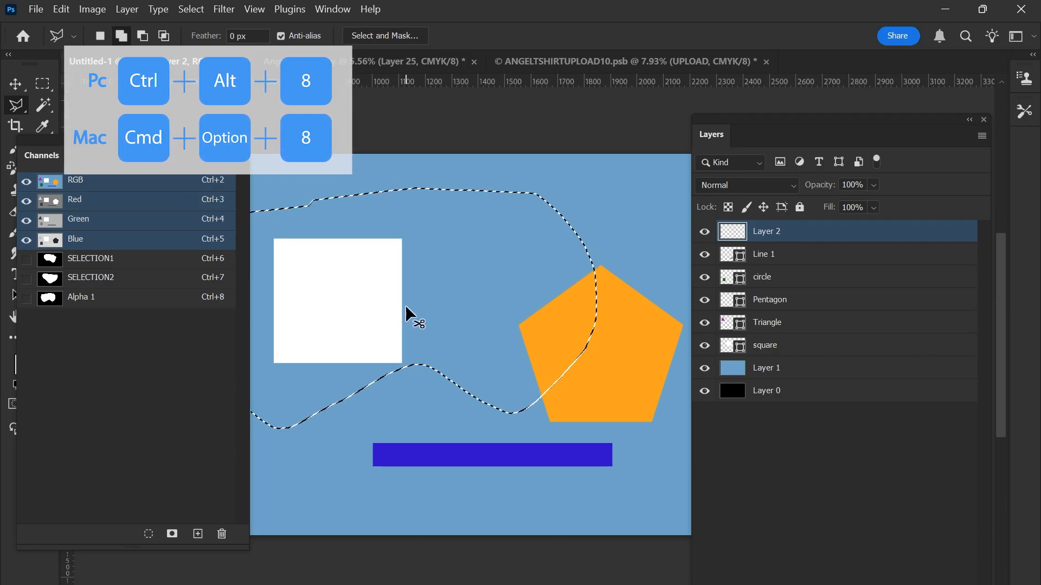
{"action": "key", "text": "ctrl+d"}
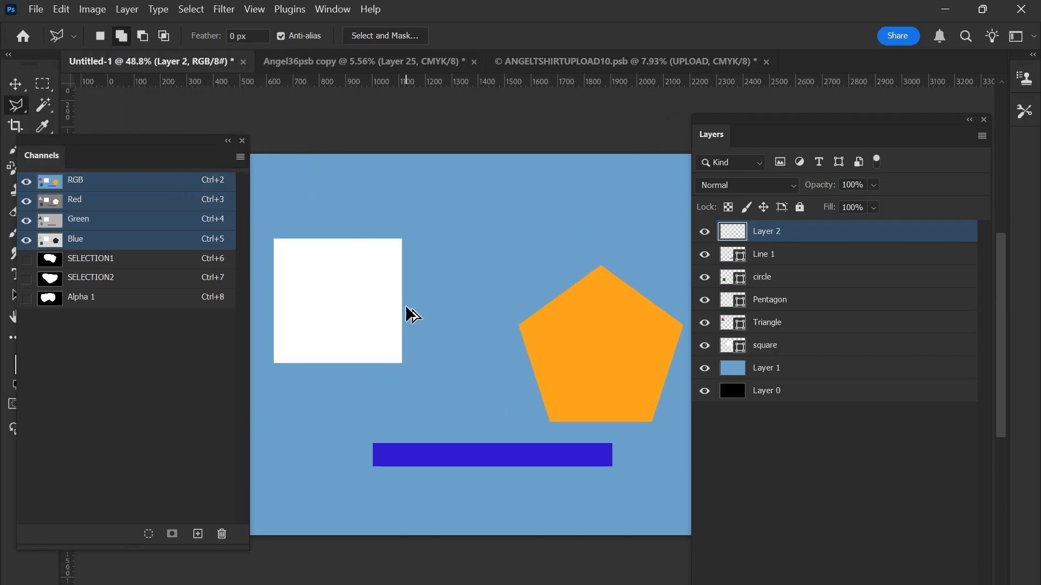
{"action": "key", "text": "ctrl+alt+7"}
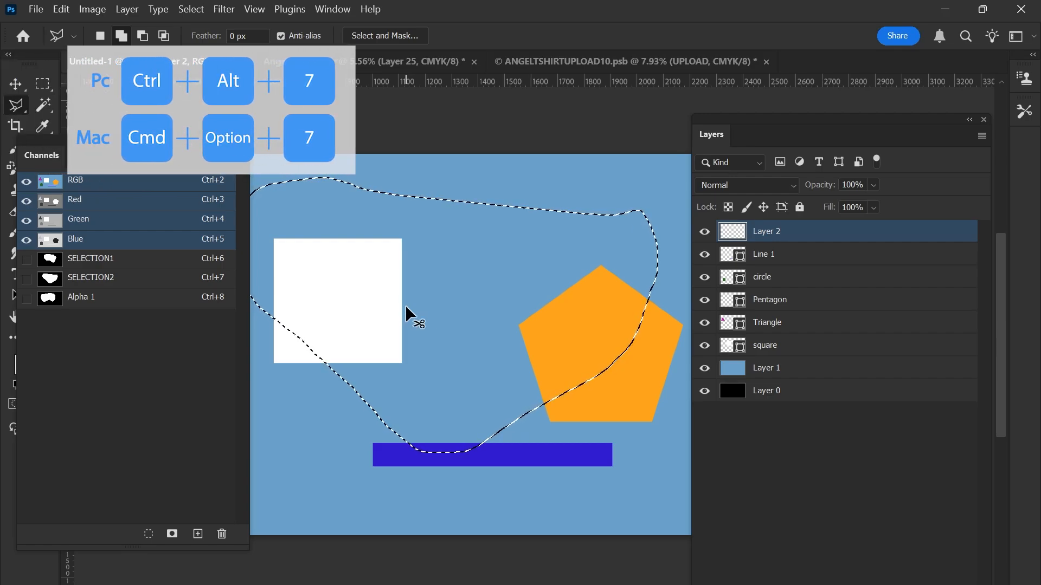
{"action": "key", "text": "ctrl+d"}
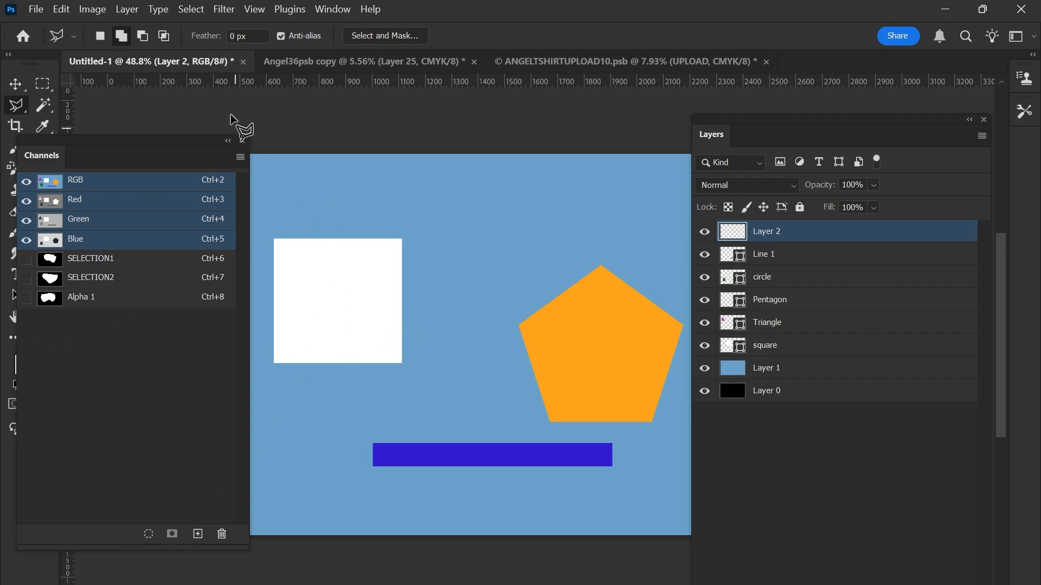
{"action": "left_click", "coordinate": [188, 9]}
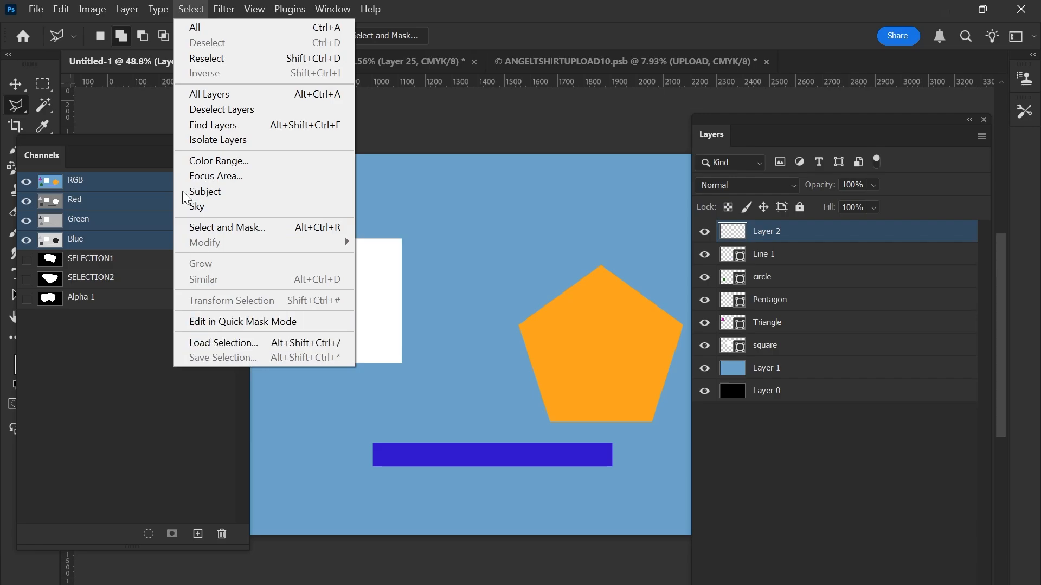
{"action": "left_click", "coordinate": [187, 8]}
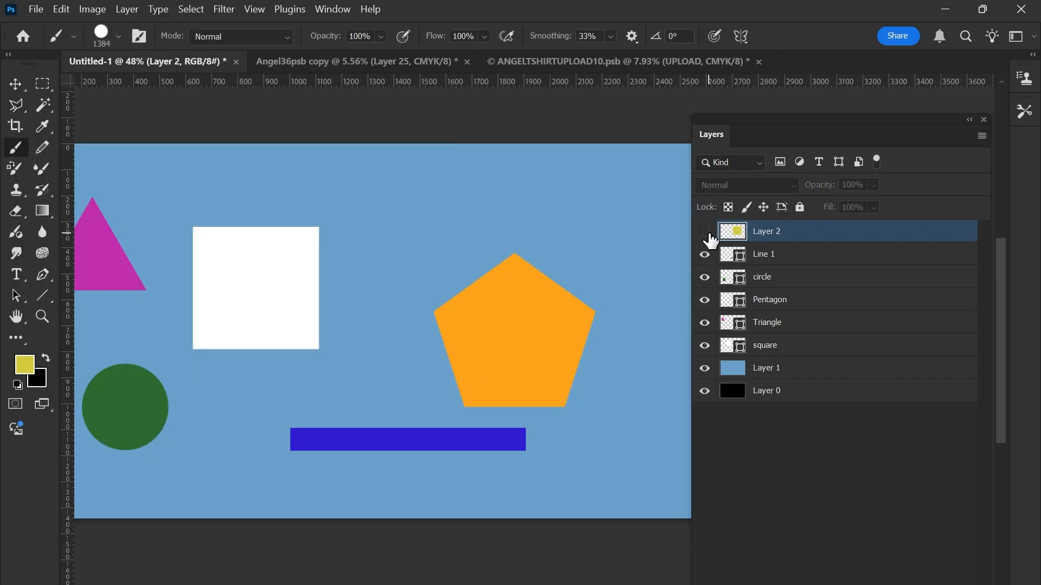
- Replace the hidden yellow-filled Layer 2 with a new empty layer and draw a square marquee selection around the orange pentagon
{"action": "key", "text": "Delete"}
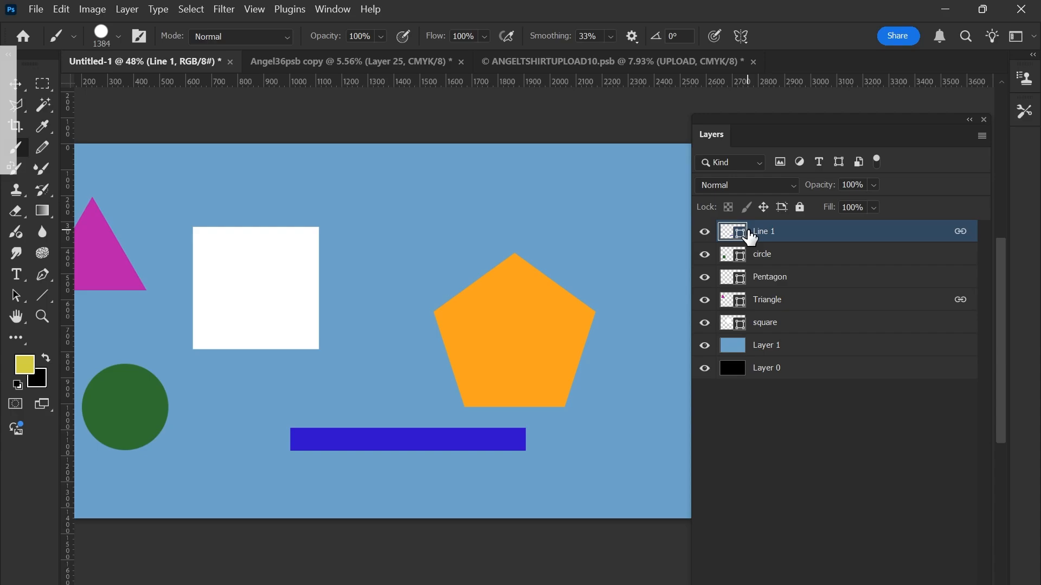
{"action": "key", "text": "shift+ctrl+alt+n"}
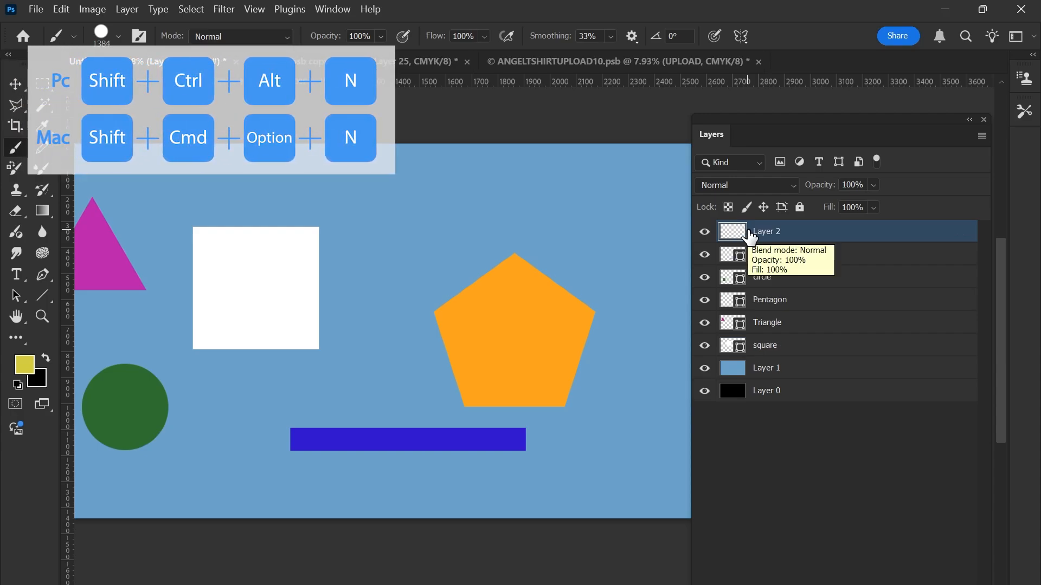
{"action": "key", "text": "m"}
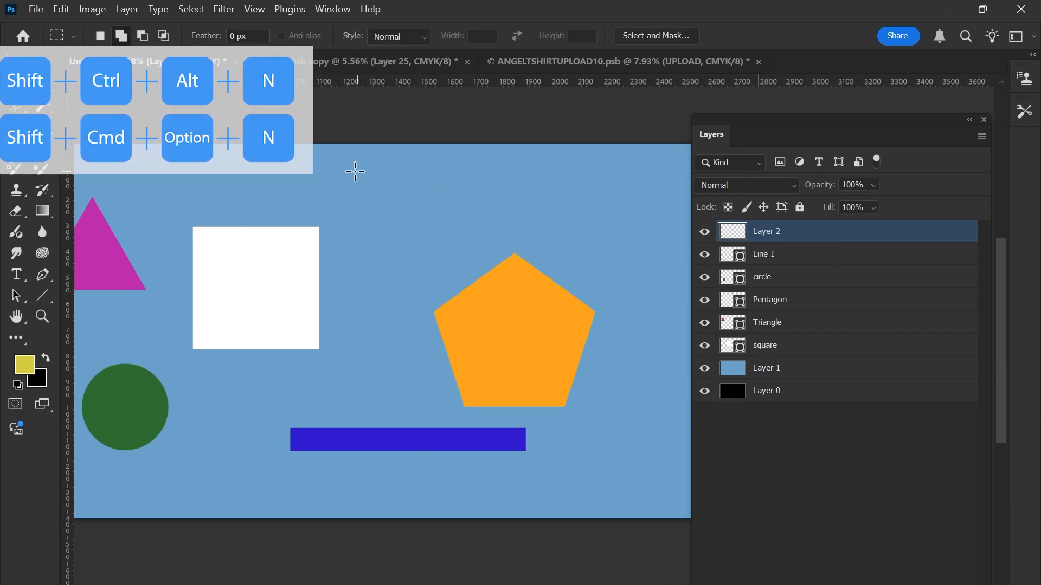
{"action": "left_click_drag", "start_coordinate": [351, 172], "coordinate": [640, 458]}
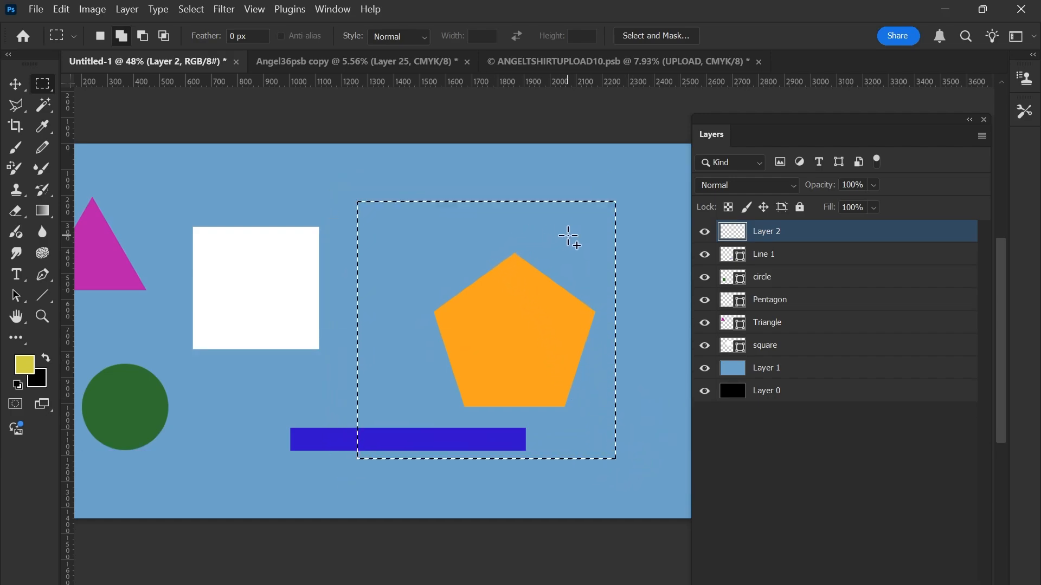
- Set the foreground colour to a magenta with hue 301°, fill the square selection with it and deselect
{"action": "left_click", "coordinate": [24, 371]}
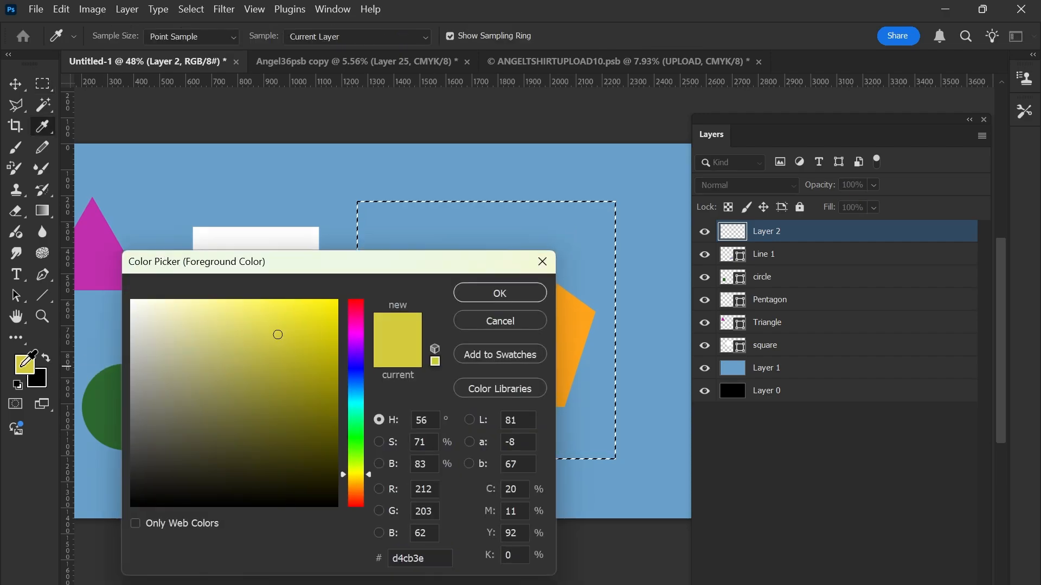
{"action": "left_click", "coordinate": [356, 333]}
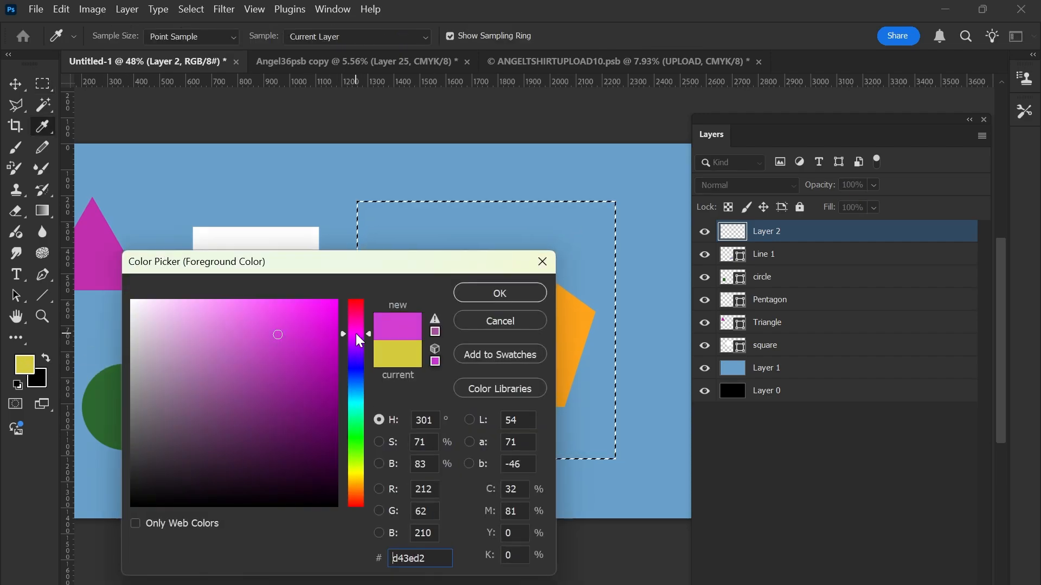
{"action": "left_click", "coordinate": [309, 339]}
{"action": "left_click", "coordinate": [502, 292]}
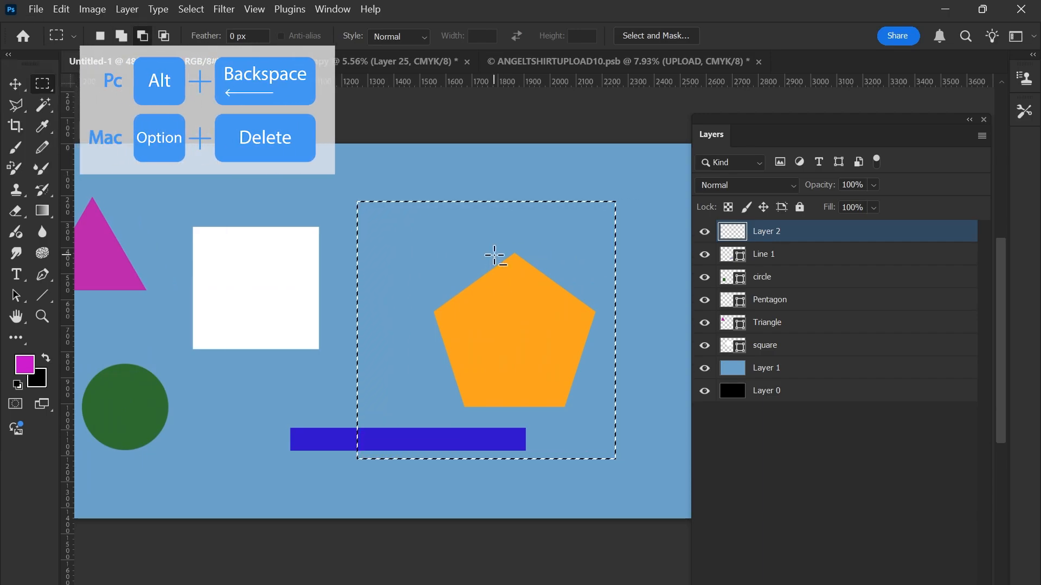
{"action": "key", "text": "alt"}
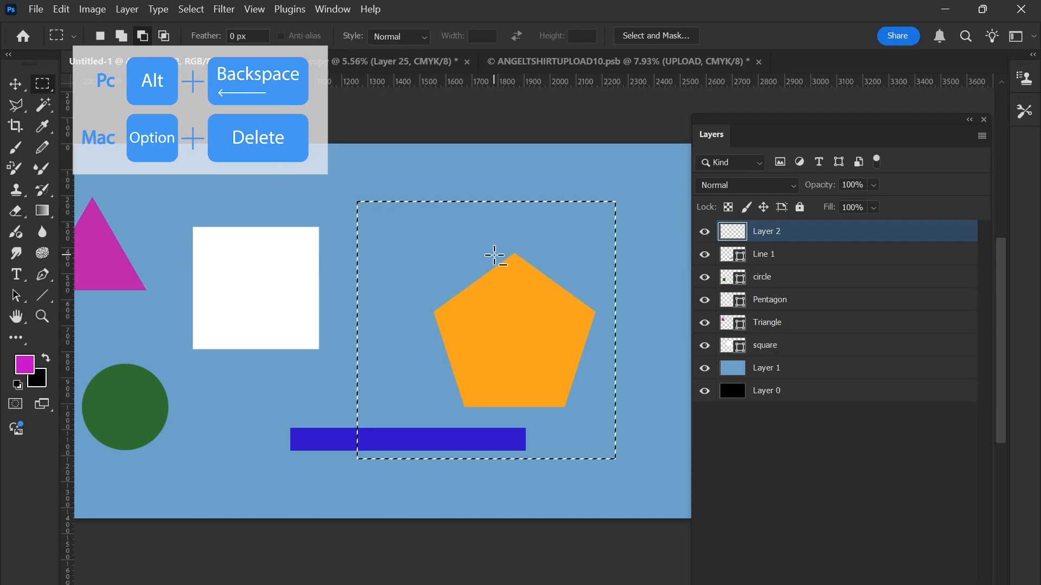
{"action": "key", "text": "alt+BackSpace"}
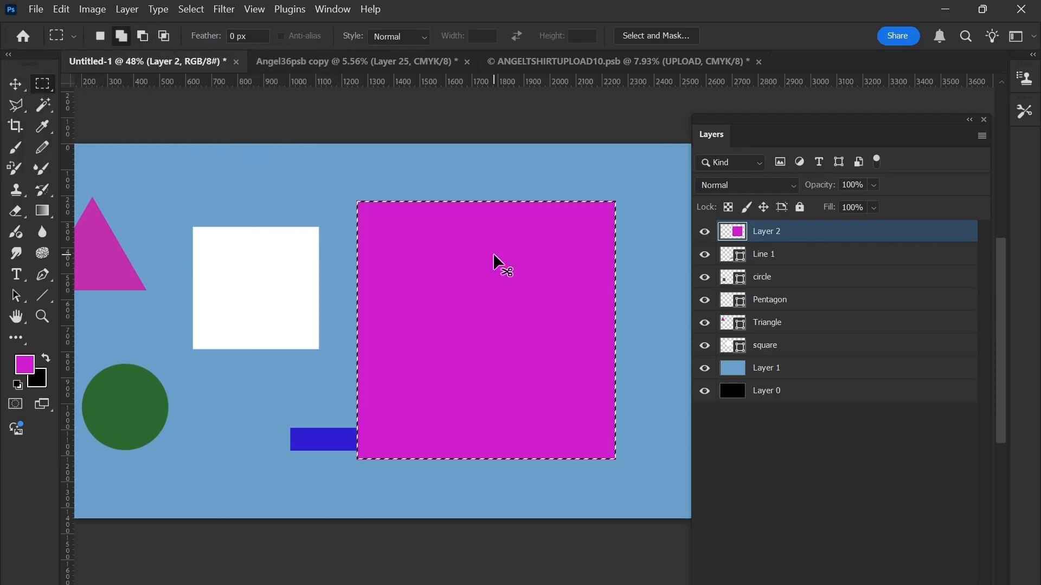
{"action": "left_click", "coordinate": [495, 255]}
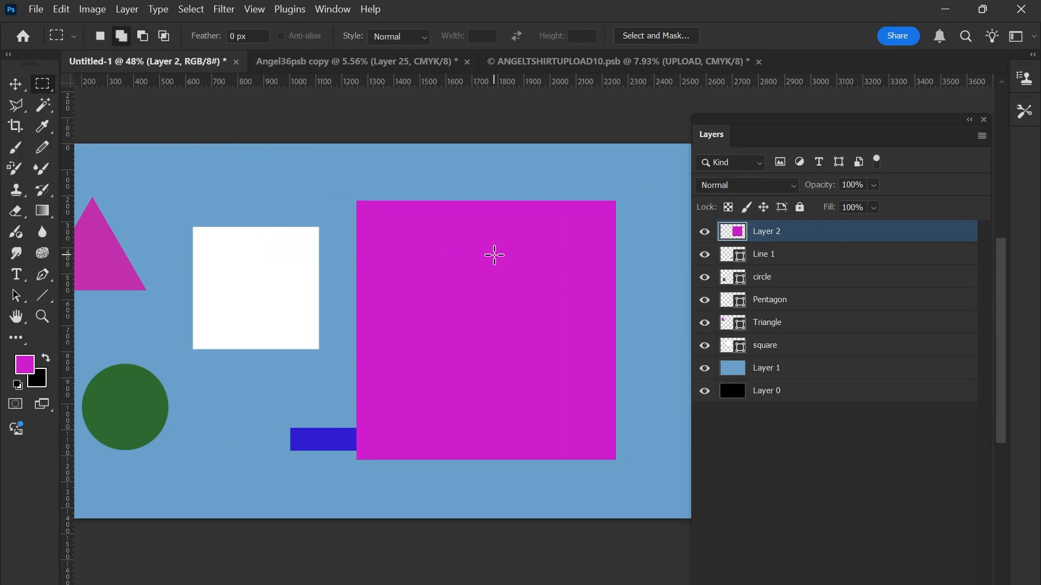
- Hide the magenta-filled layer and rename it SQAURE SLECTION
{"action": "left_click", "coordinate": [705, 234]}
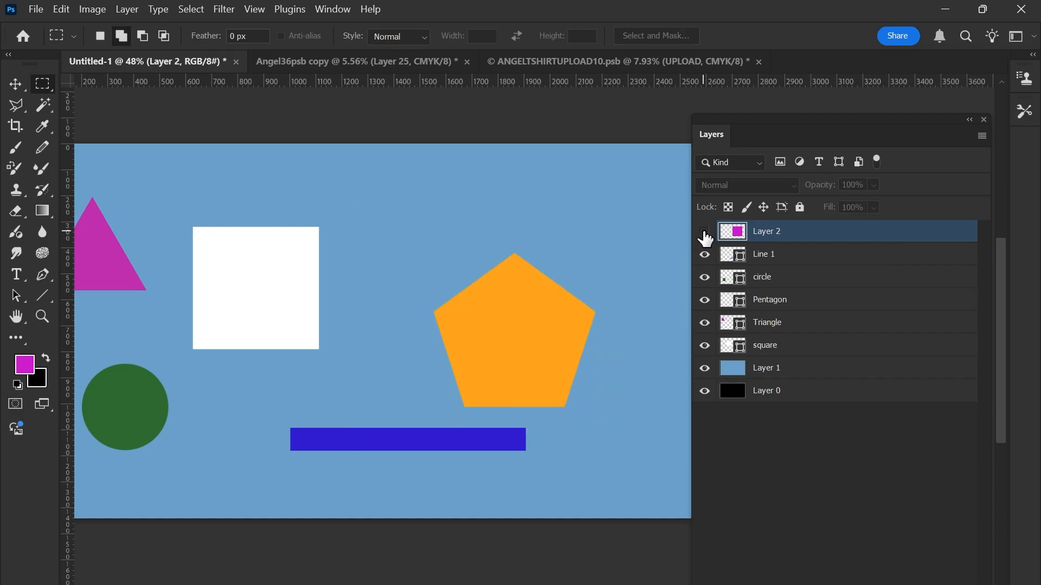
{"action": "scroll", "coordinate": [627, 272], "scroll_direction": "up", "scroll_amount": 1}
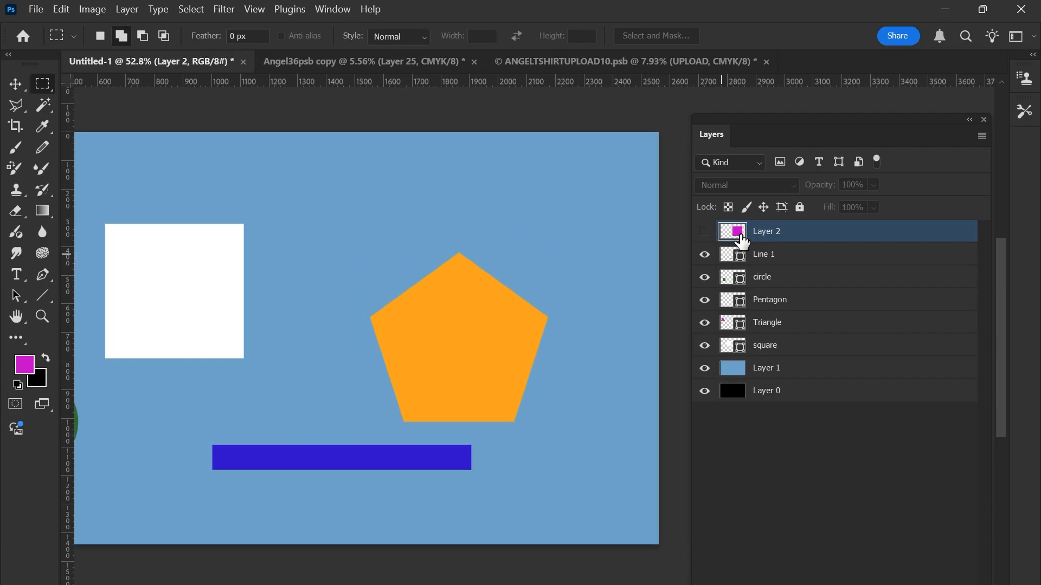
{"action": "scroll", "coordinate": [532, 288], "scroll_direction": "down", "scroll_amount": 1}
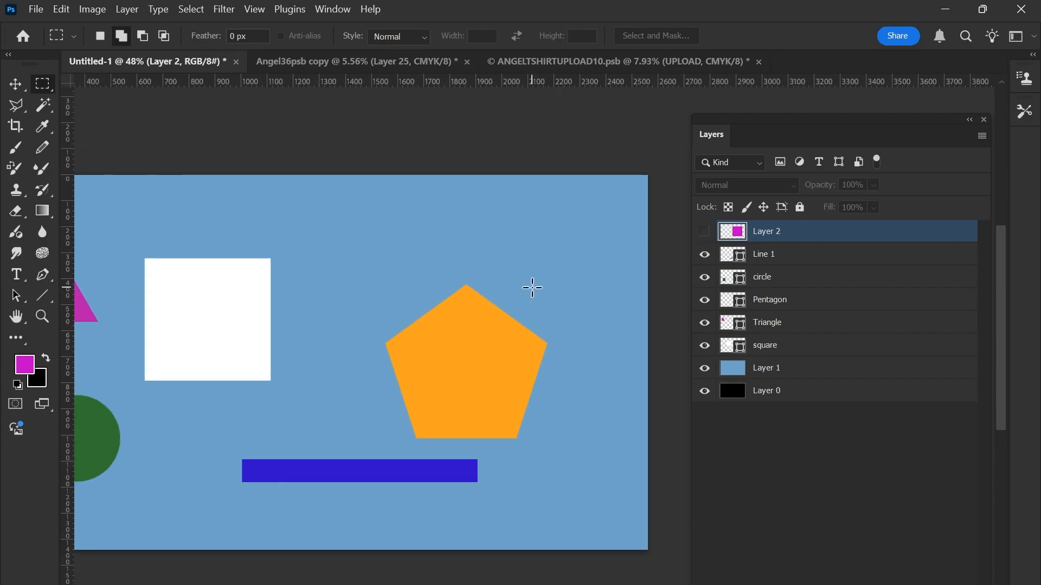
{"action": "key", "text": "v"}
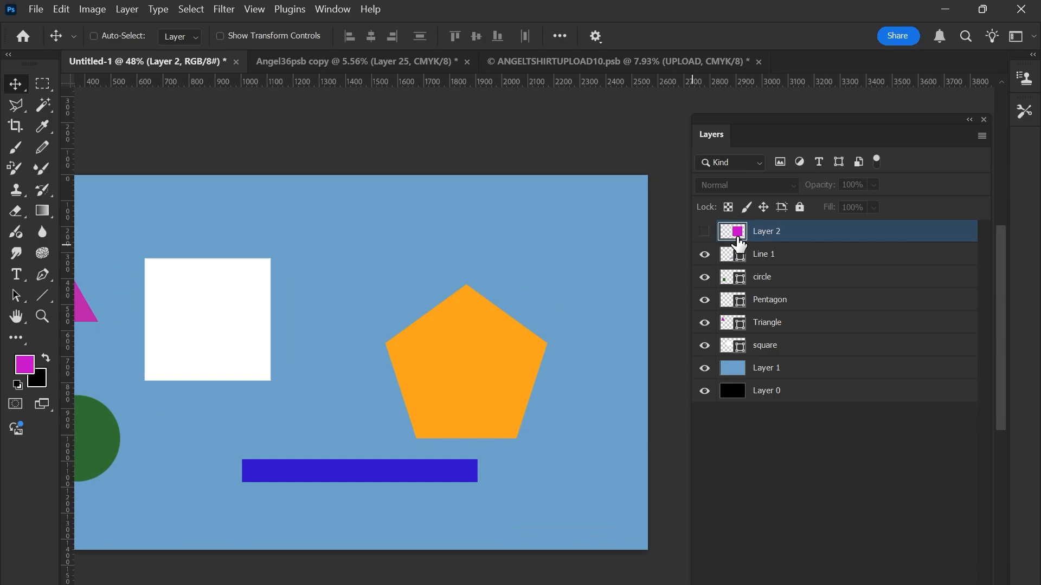
{"action": "double_click", "coordinate": [778, 232]}
{"action": "left_click_drag", "start_coordinate": [791, 230], "coordinate": [724, 238]}
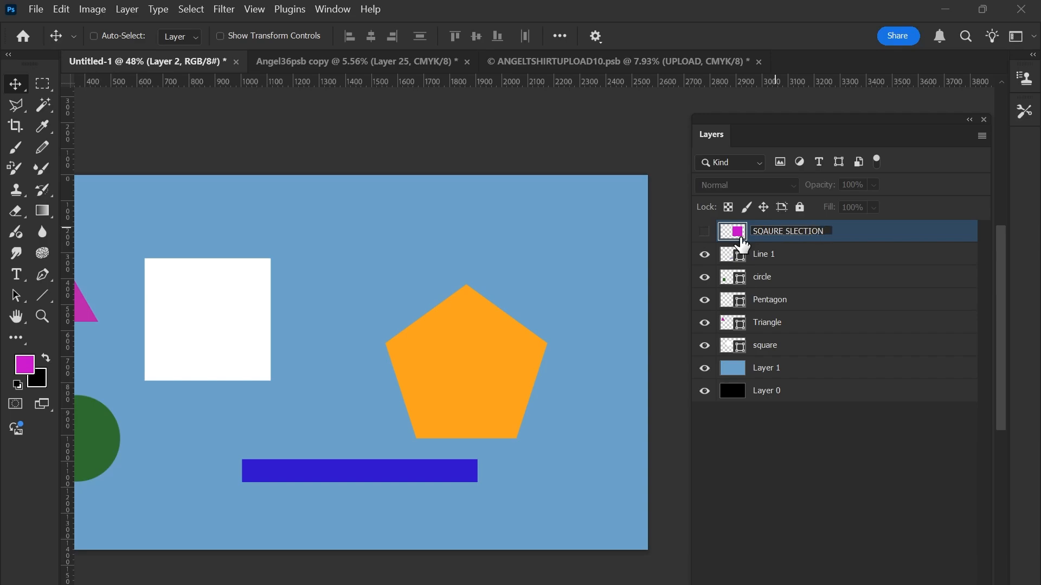
{"action": "key", "text": "Return"}
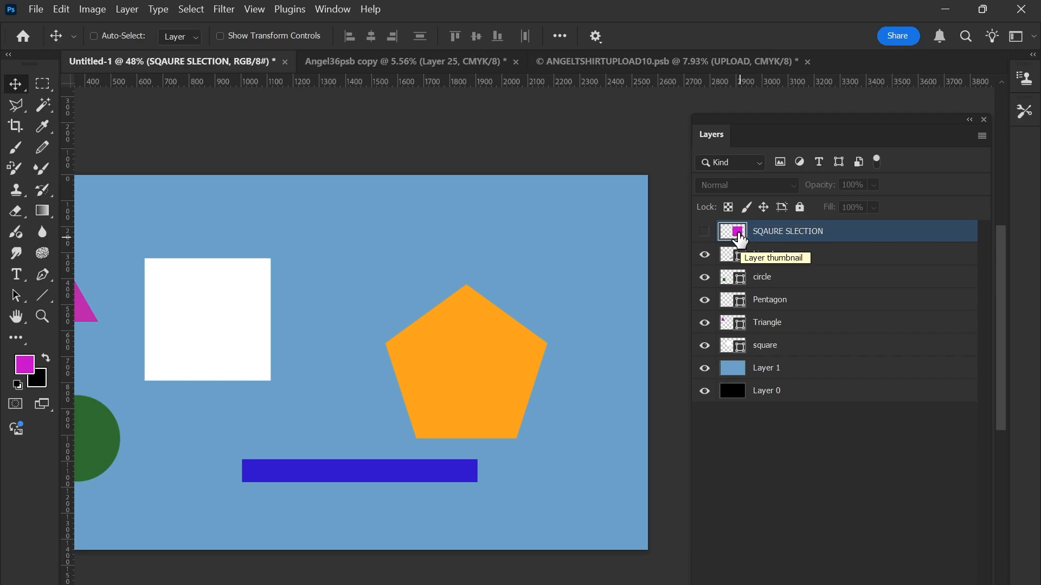
- Load the contents of the hidden SQAURE SLECTION layer as a selection
{"action": "key", "text": "ctrl"}
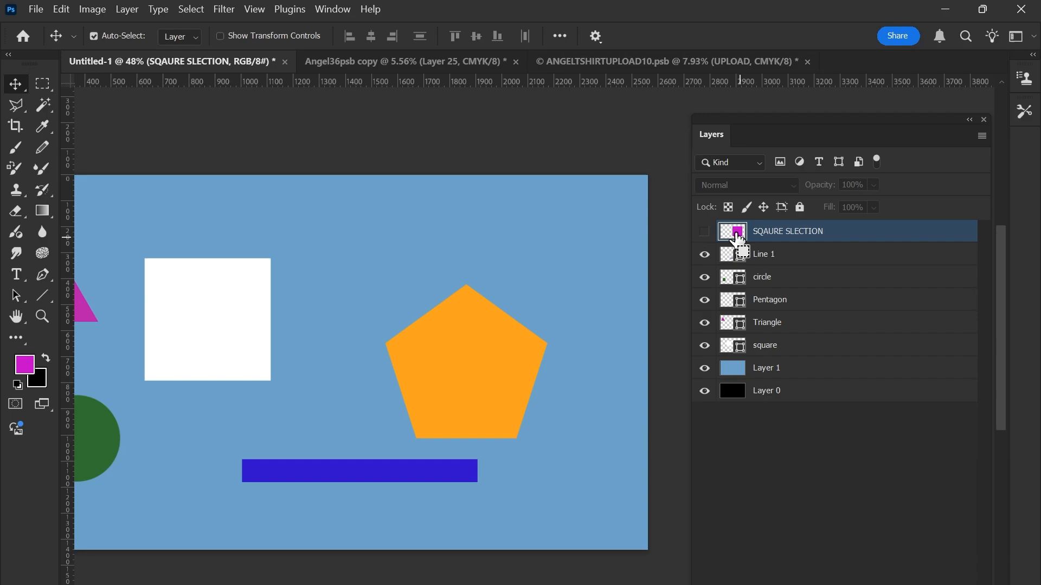
{"action": "left_click", "coordinate": [737, 234], "text": "ctrl"}
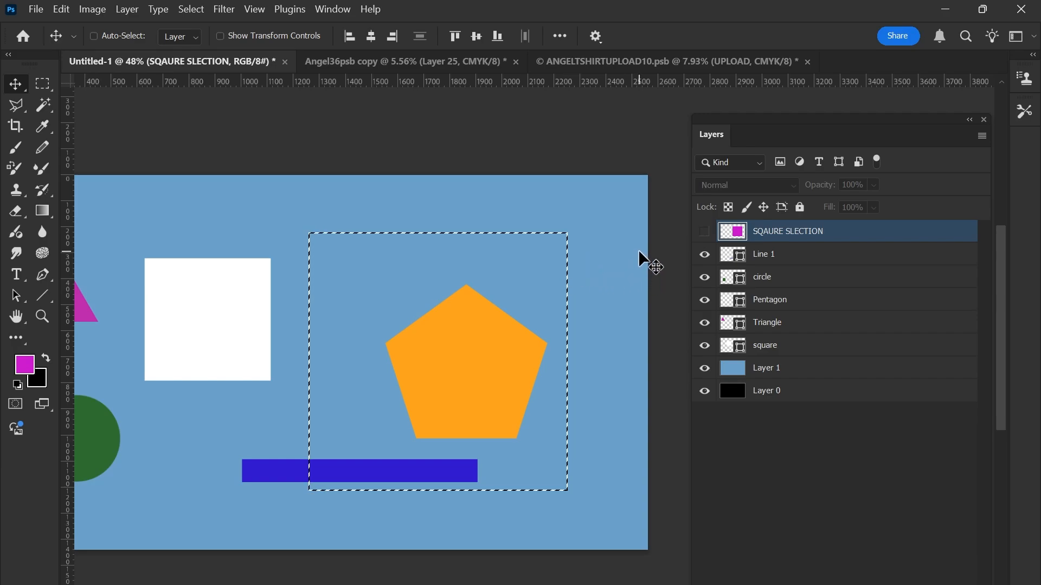
{"action": "left_click", "coordinate": [194, 11]}
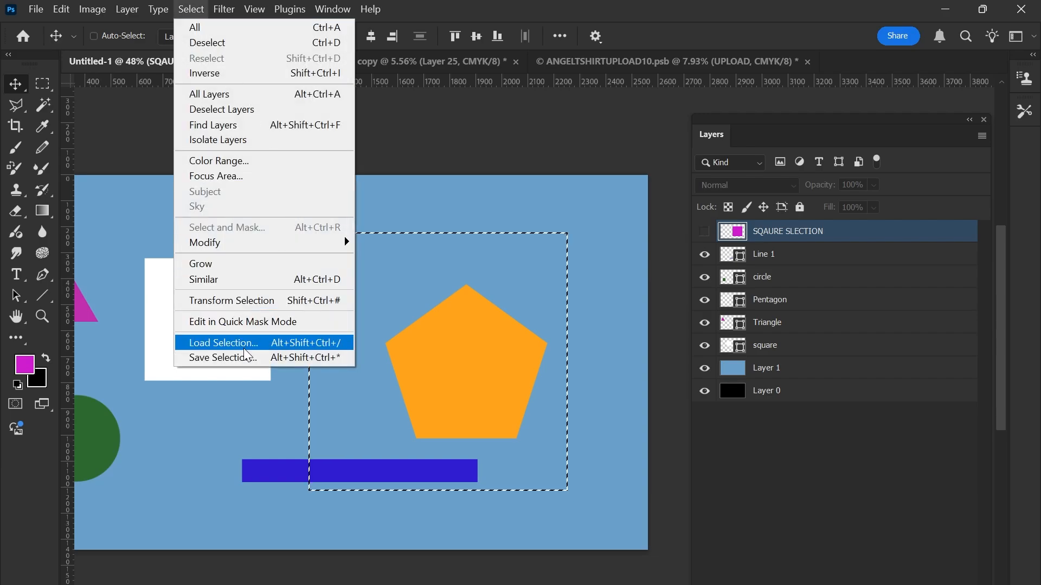
{"action": "left_click", "coordinate": [789, 258]}
{"action": "left_click", "coordinate": [786, 255]}
{"action": "left_click", "coordinate": [781, 234]}
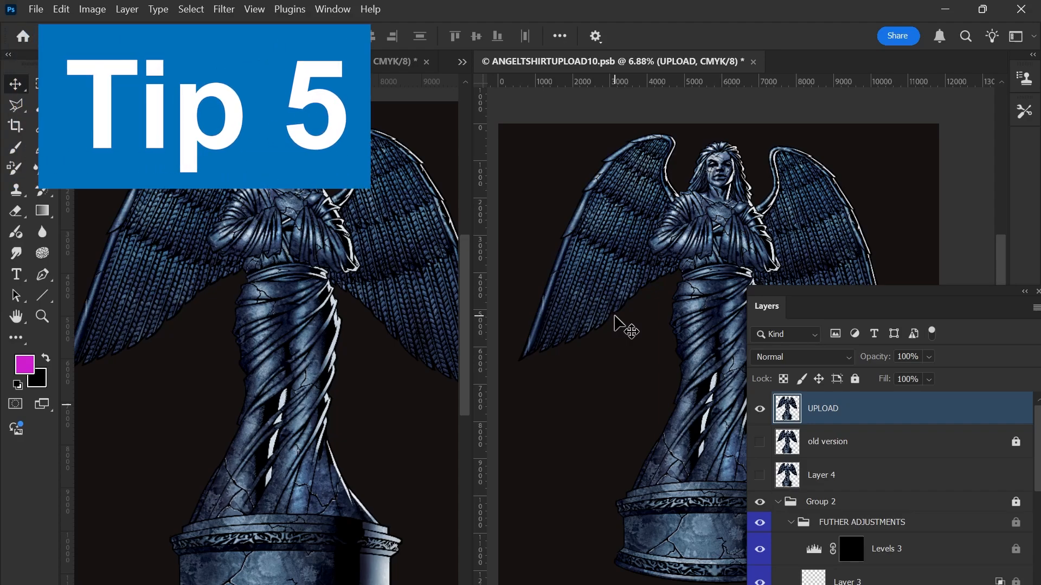
{"action": "mouse_move", "coordinate": [611, 322]}
{"action": "left_mouse_down"}
{"action": "mouse_move", "coordinate": [625, 286]}
{"action": "mouse_move", "coordinate": [693, 305]}
{"action": "mouse_move", "coordinate": [623, 344]}
{"action": "mouse_move", "coordinate": [618, 289]}
{"action": "mouse_move", "coordinate": [655, 342]}
{"action": "mouse_move", "coordinate": [588, 309]}
{"action": "mouse_move", "coordinate": [620, 293]}
{"action": "mouse_move", "coordinate": [632, 349]}
{"action": "mouse_move", "coordinate": [594, 320]}
{"action": "mouse_move", "coordinate": [665, 302]}
{"action": "mouse_move", "coordinate": [629, 329]}
{"action": "mouse_move", "coordinate": [622, 319]}
{"action": "left_mouse_up"}
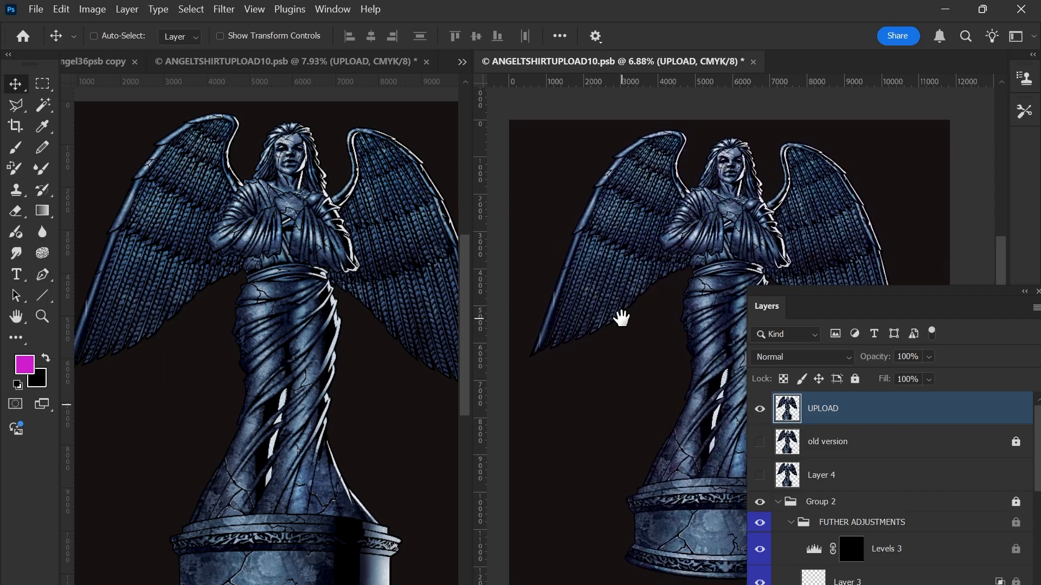
{"action": "left_click_drag", "start_coordinate": [621, 319], "coordinate": [626, 285]}
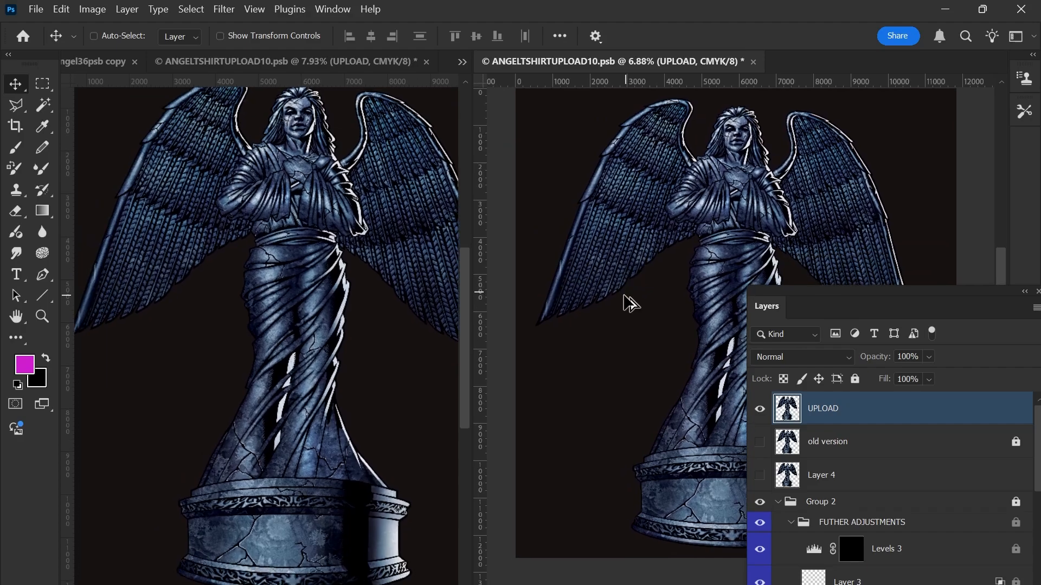
{"action": "key", "text": "ctrl+minus"}
{"action": "key", "text": "ctrl+minus"}
{"action": "scroll", "coordinate": [623, 298], "scroll_direction": "up", "scroll_amount": 2}
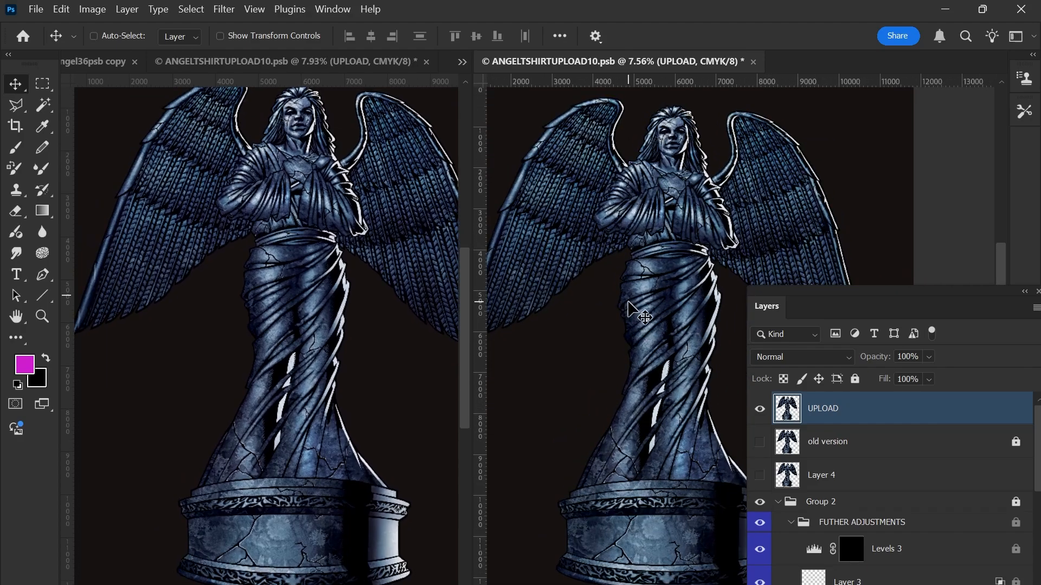
{"action": "left_click_drag", "start_coordinate": [622, 299], "coordinate": [710, 309]}
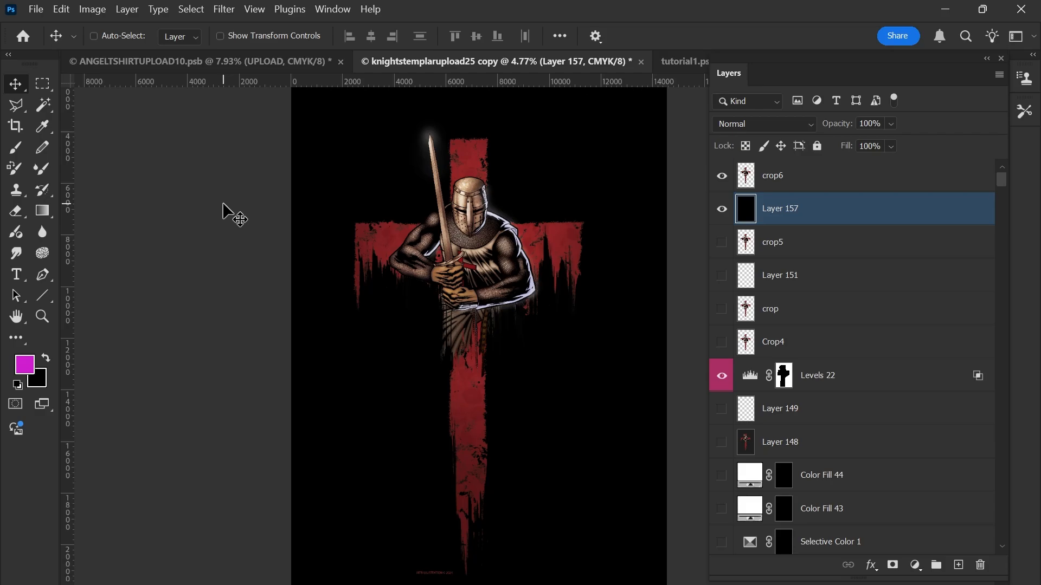
- Close all documents other than knightstemplarupload25 copy with Close Others, discarding the changes to ANGELTSHIRTUPLOAD10.psb
{"action": "left_click", "coordinate": [35, 11]}
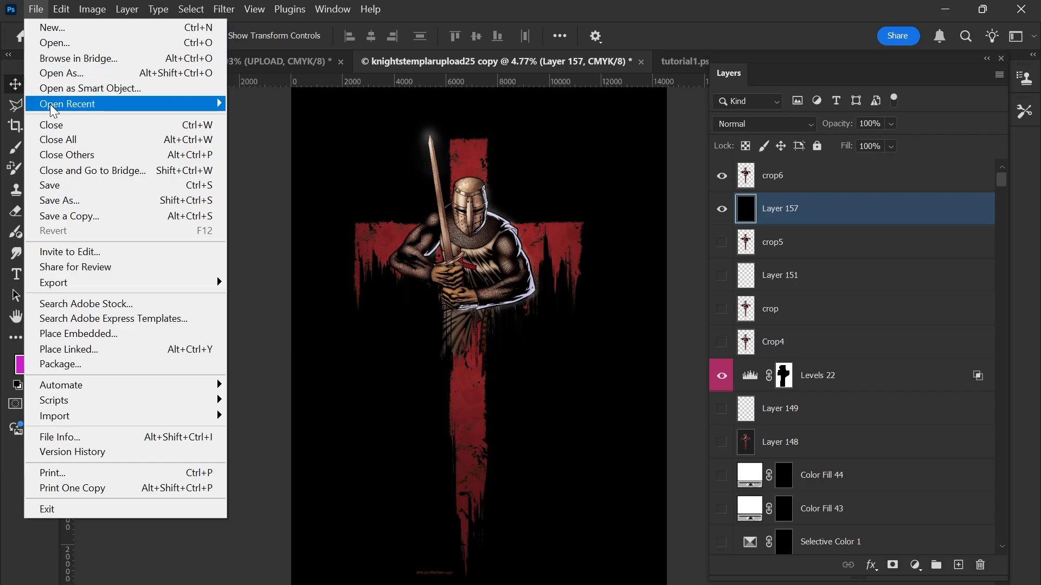
{"action": "left_click", "coordinate": [73, 157]}
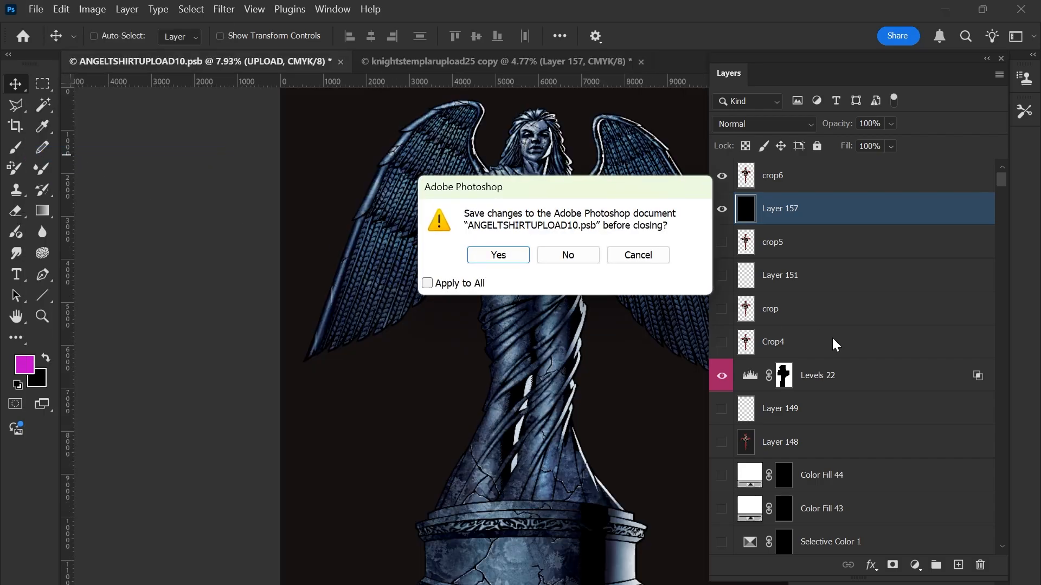
{"action": "left_click", "coordinate": [579, 255]}
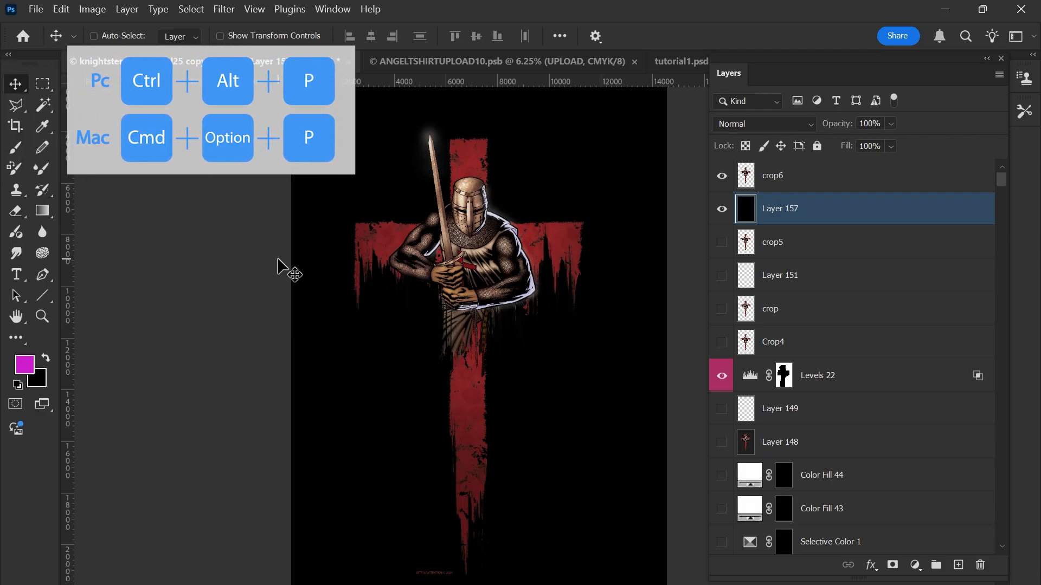
- Move the Layers panel clear of the document tabs and close every open document except knightstemplarupload25 copy
{"action": "left_click_drag", "start_coordinate": [795, 56], "coordinate": [810, 177]}
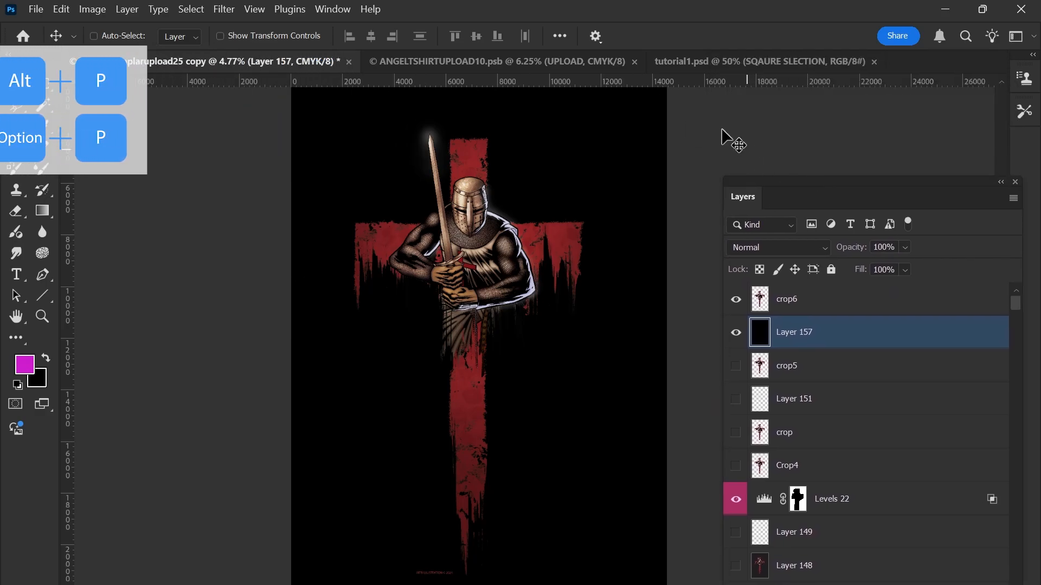
{"action": "left_click", "coordinate": [681, 60]}
{"action": "left_click", "coordinate": [233, 60]}
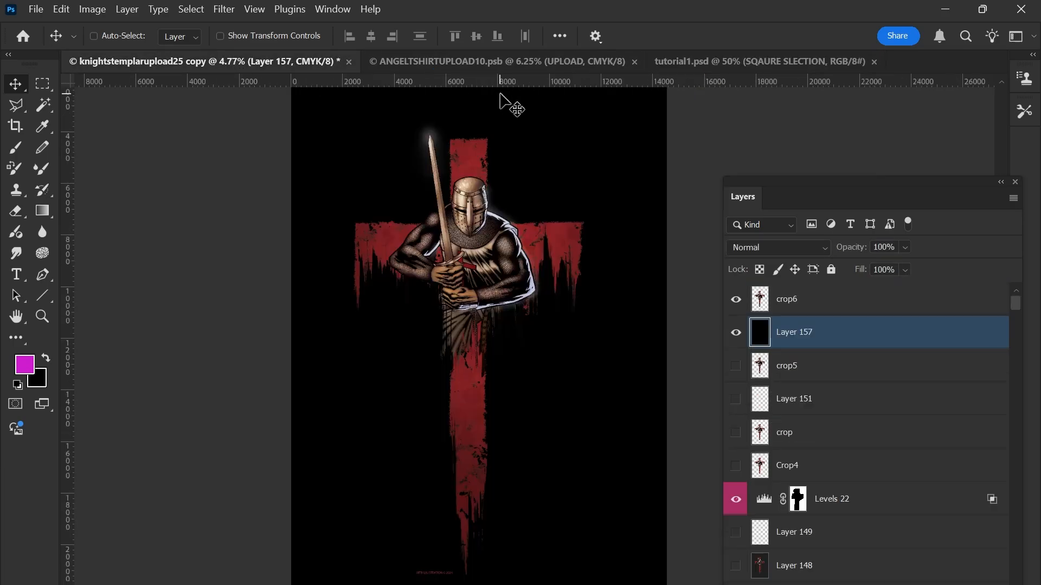
{"action": "key", "text": "ctrl"}
{"action": "key", "text": "ctrl+alt+p"}
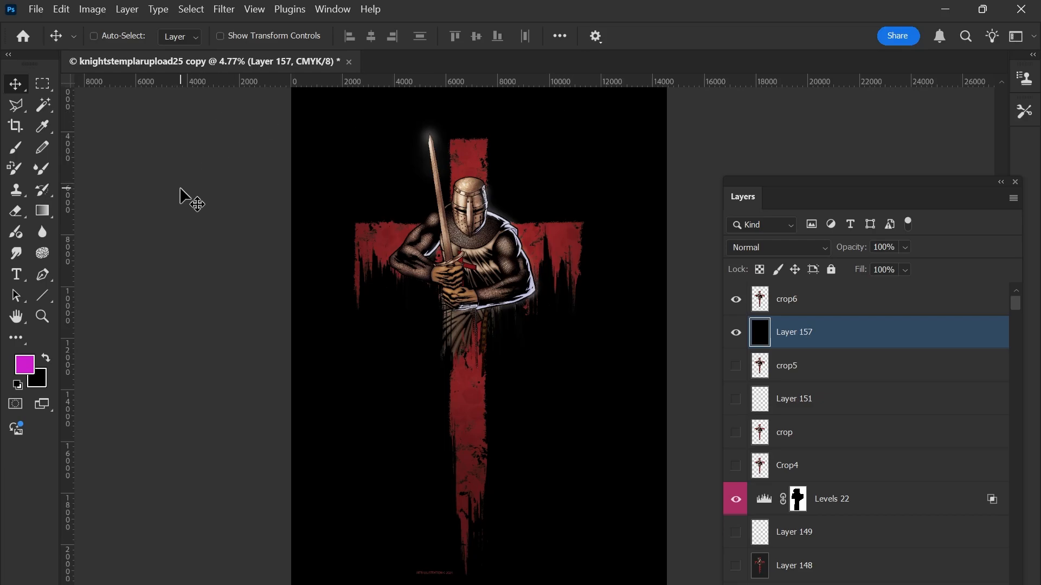
- Close the knightstemplarupload25 copy document without saving its changes
{"action": "scroll", "coordinate": [183, 198], "scroll_direction": "up", "scroll_amount": 1}
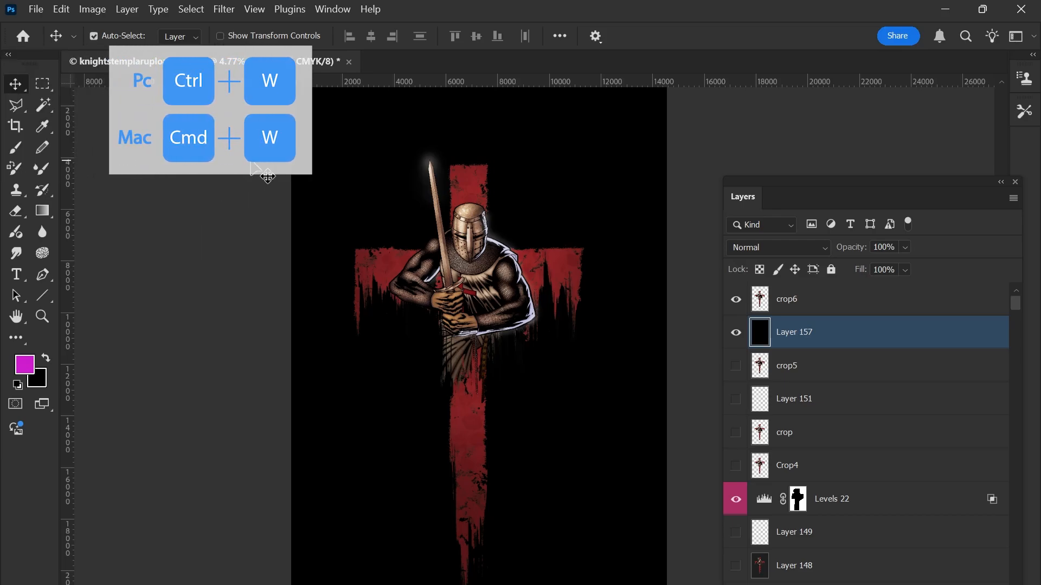
{"action": "key", "text": "ctrl+w"}
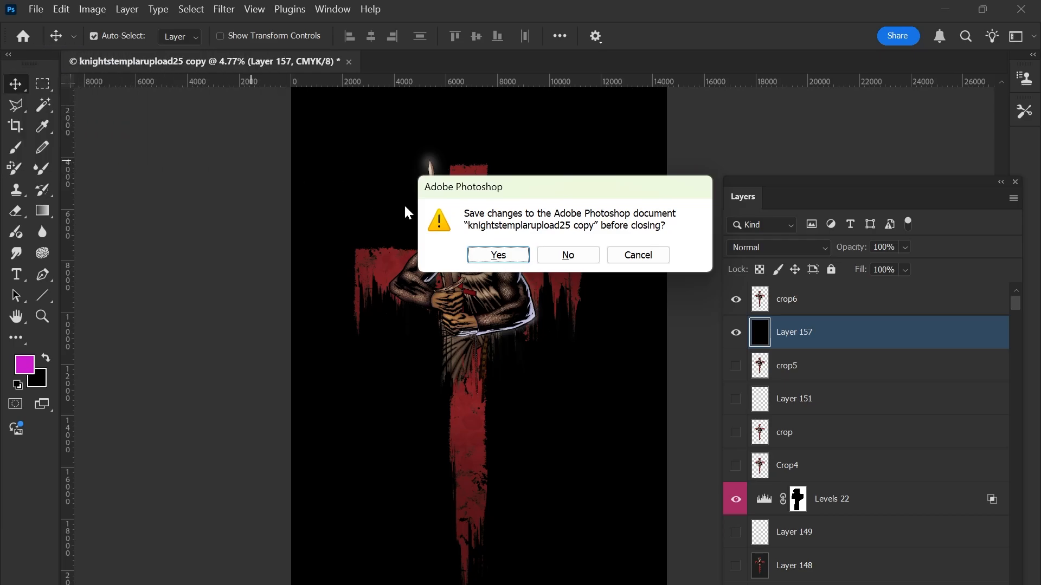
{"action": "left_click", "coordinate": [570, 255]}
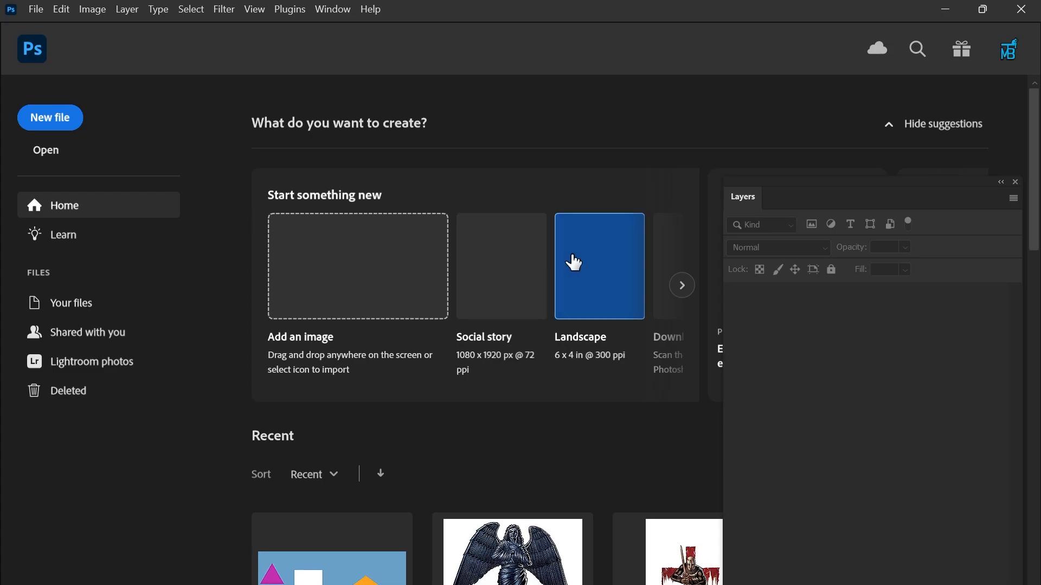